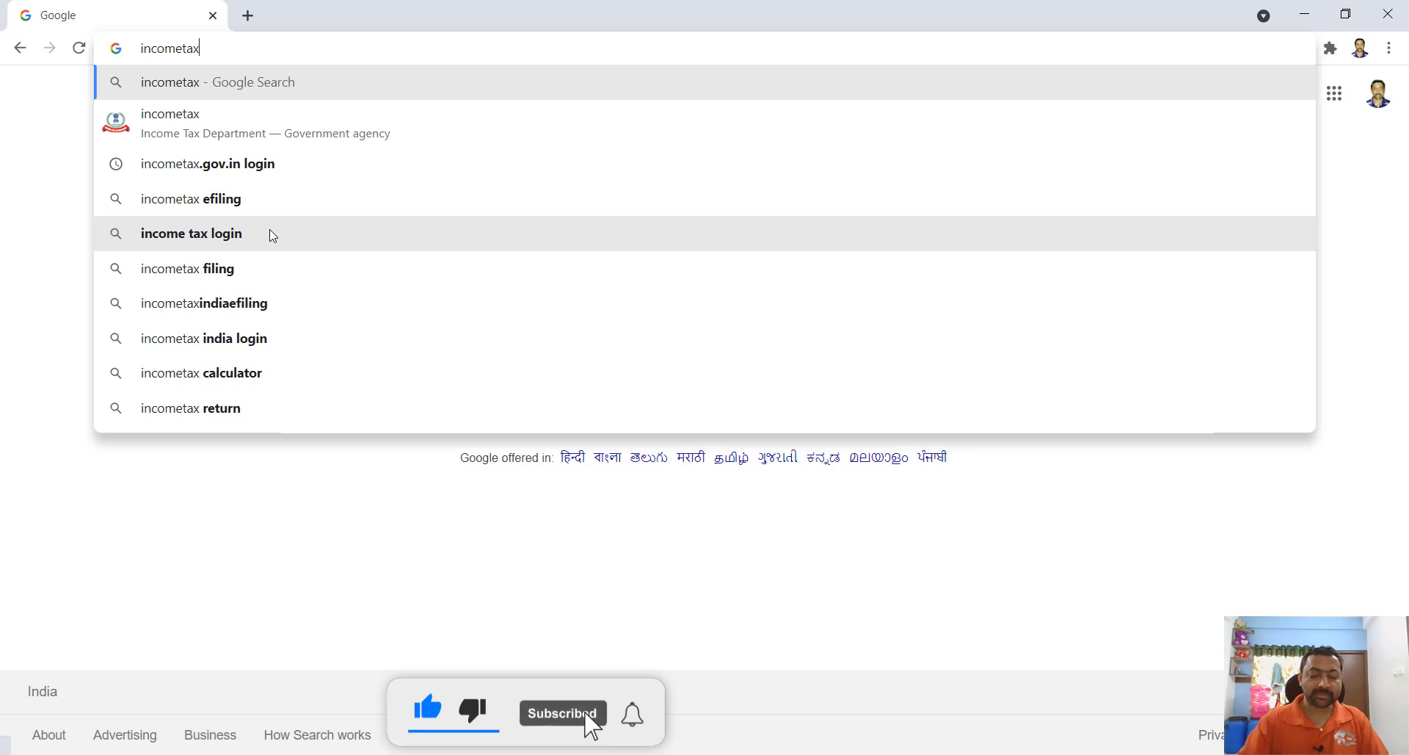
# - Enter incometax.gov.in in Chrome's address bar on the Google page
pyautogui.write('v.in')
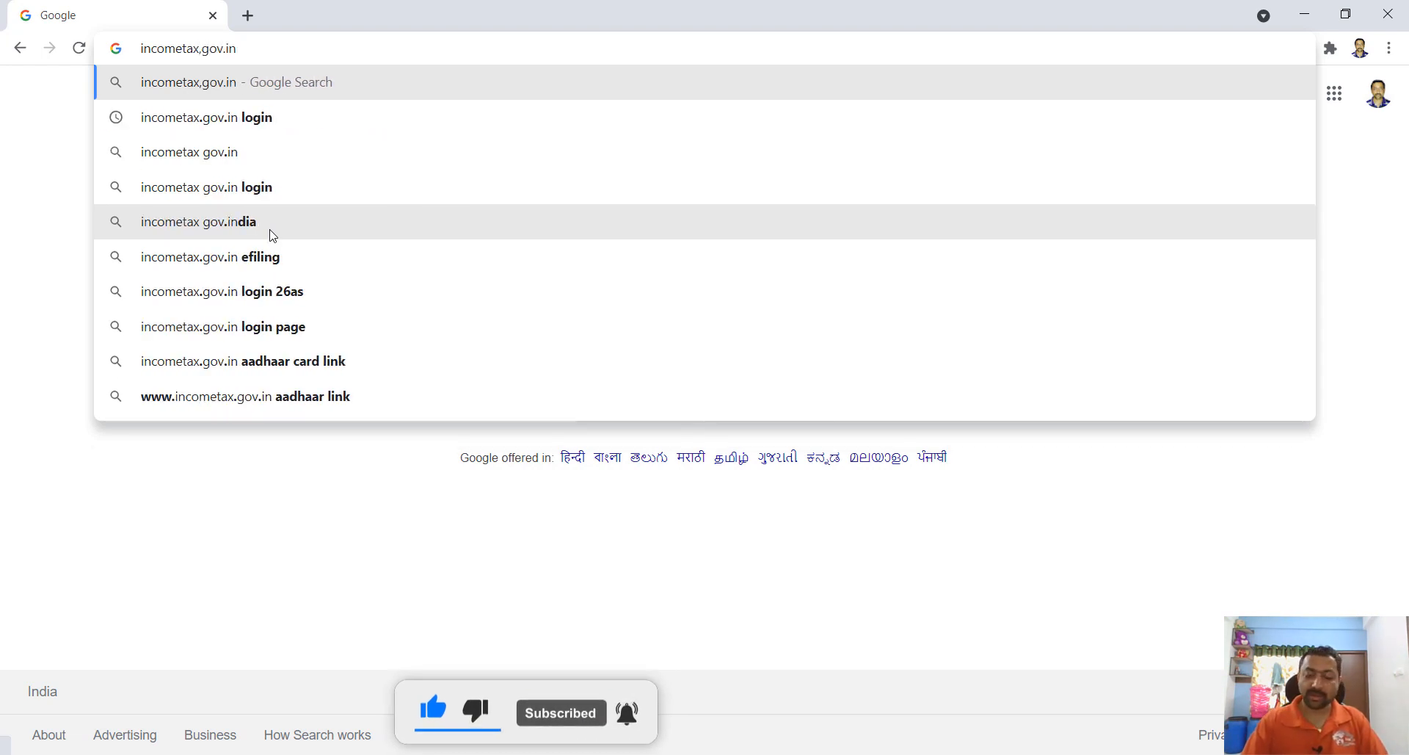
# - Search for incometax.gov.in and open the 'Home | Income Tax Department' result
pyautogui.press('Return')
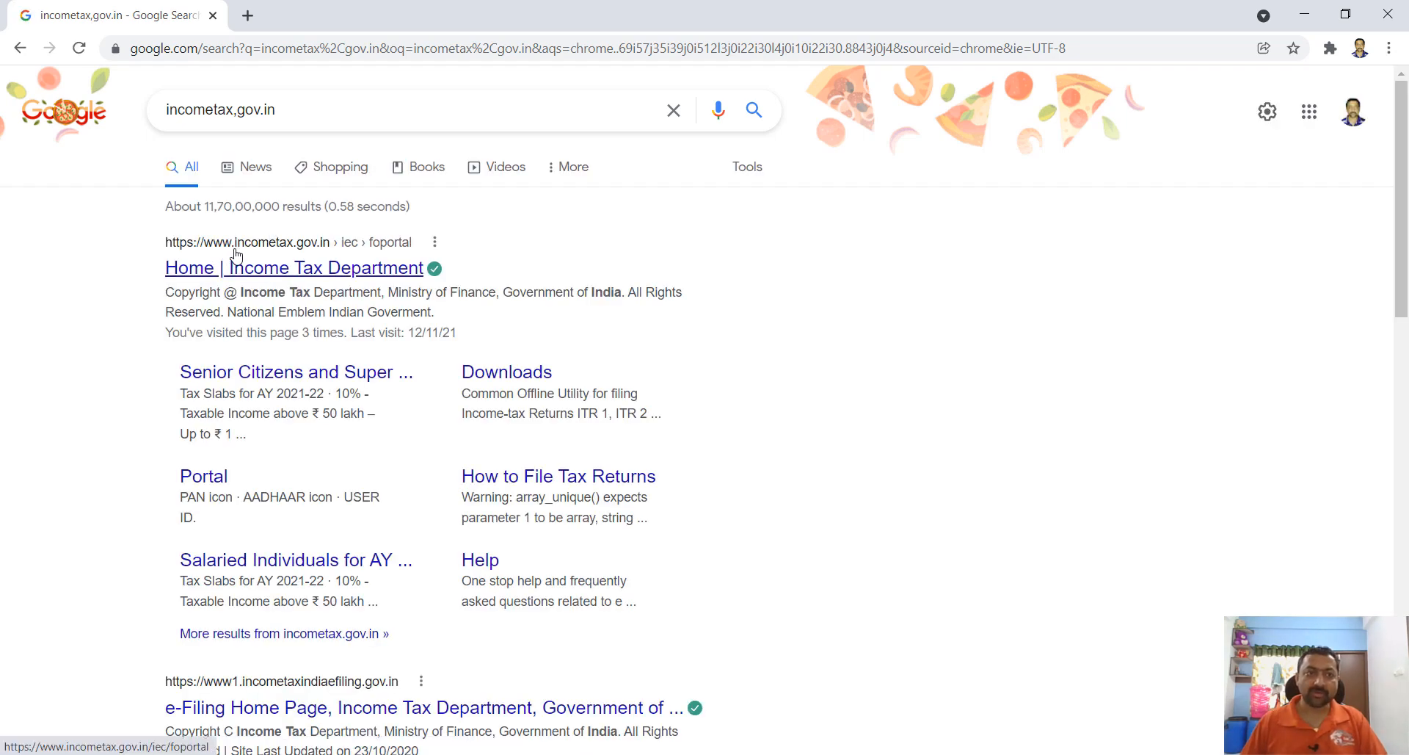
pyautogui.click(312, 258)
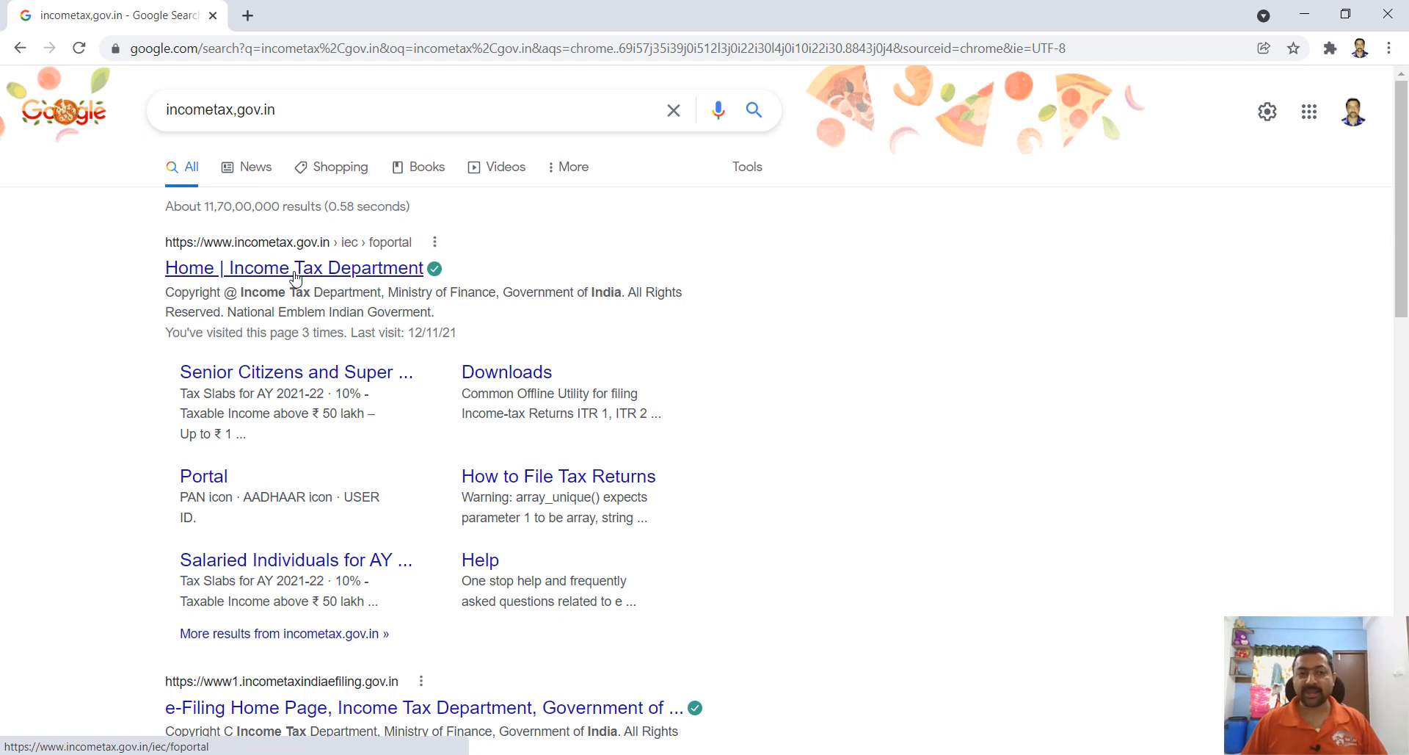
pyautogui.click(296, 272)
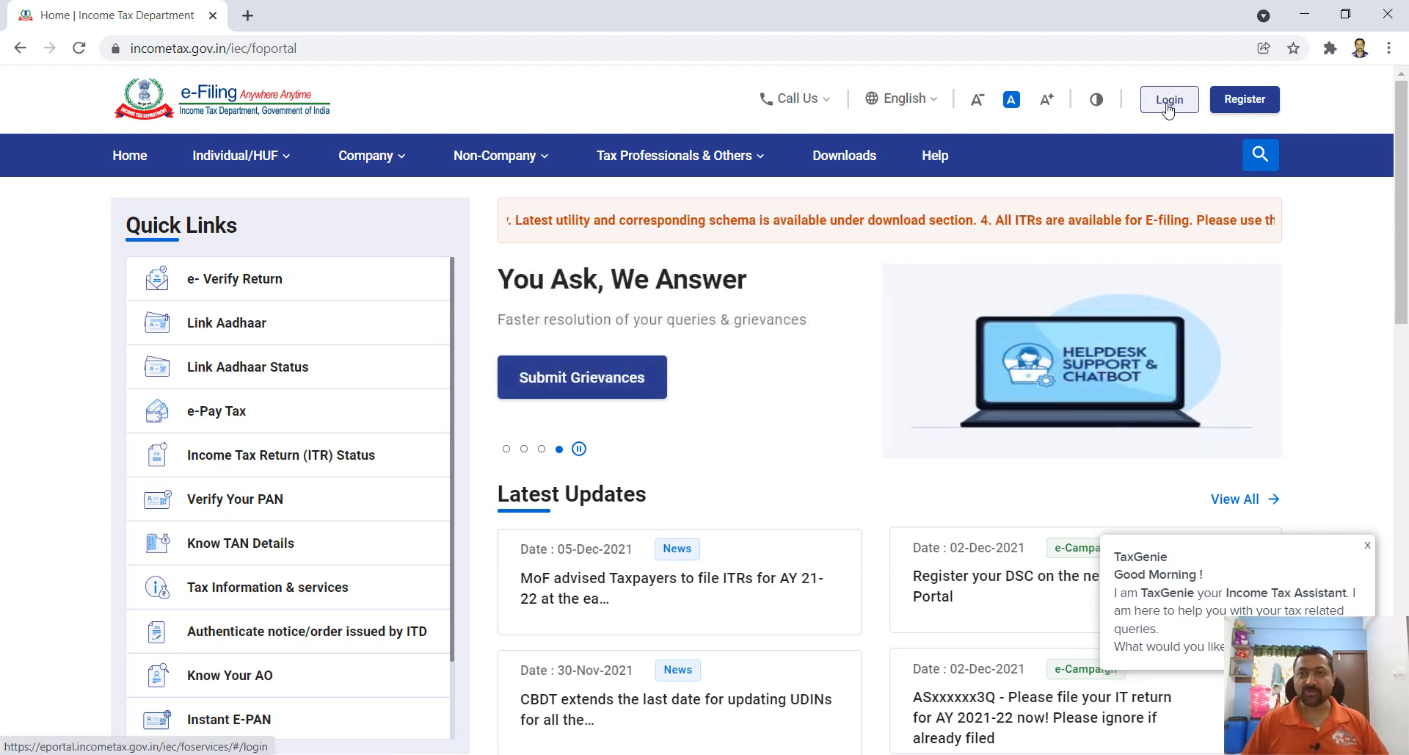
# - Go from the e-Filing home page to the portal's Login page
pyautogui.click(1168, 103)
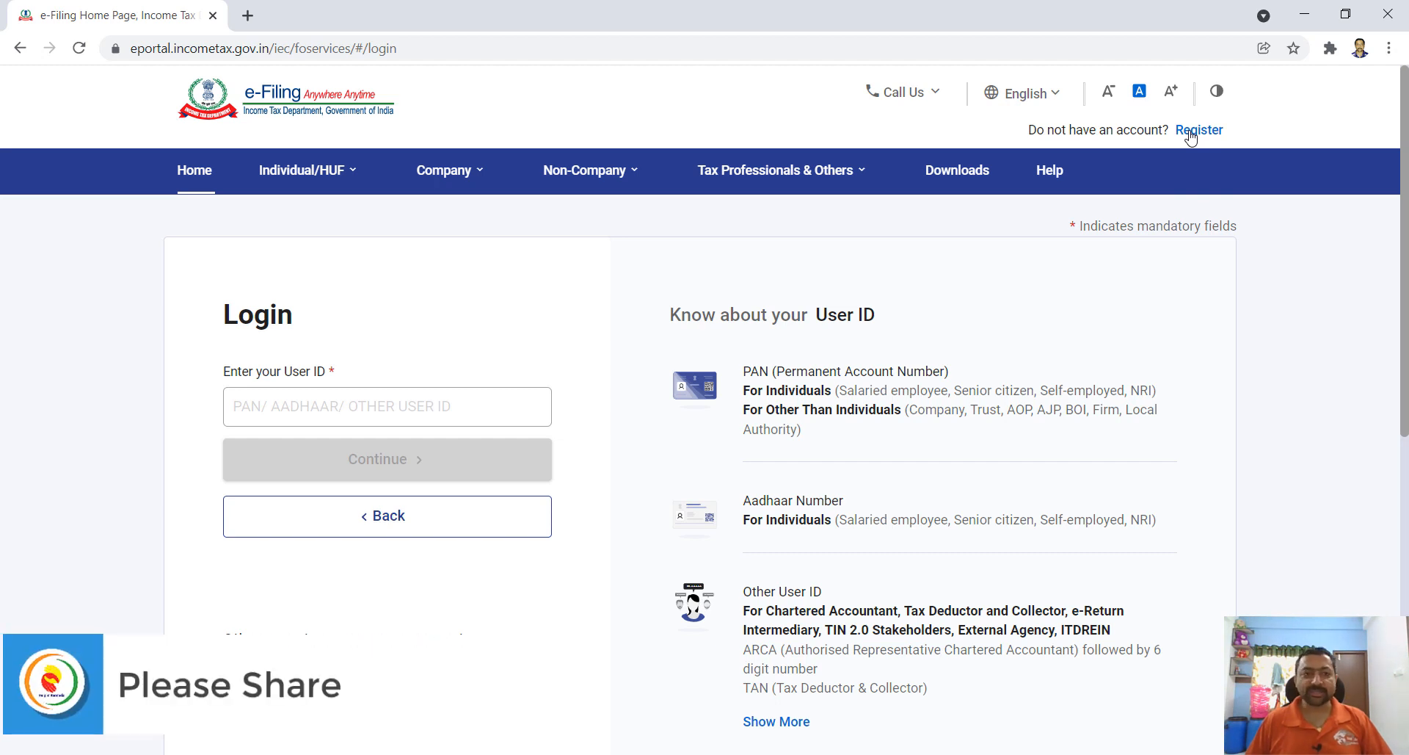
# - Enter the account's user ID and continue to the password step
pyautogui.click(336, 405)
pyautogui.hotkey('ctrl', 'v')
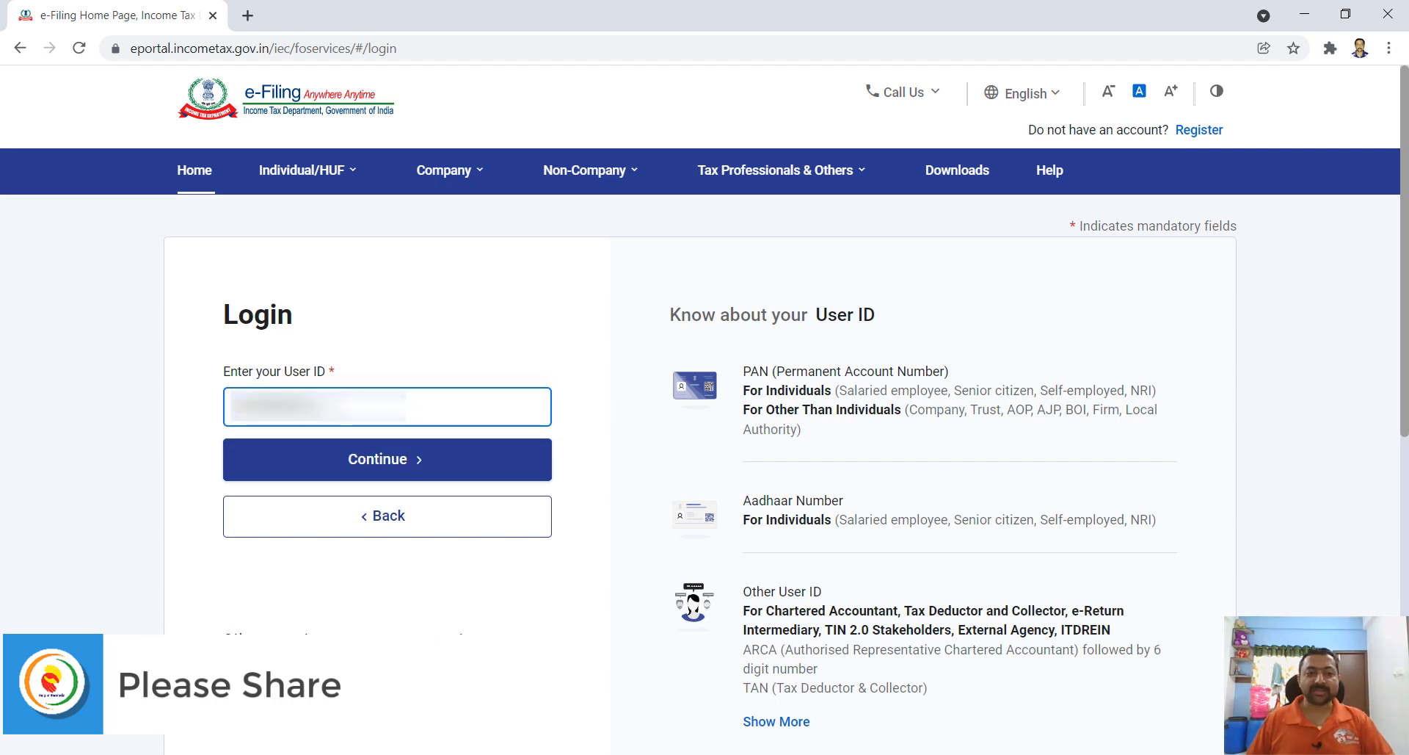
pyautogui.click(373, 464)
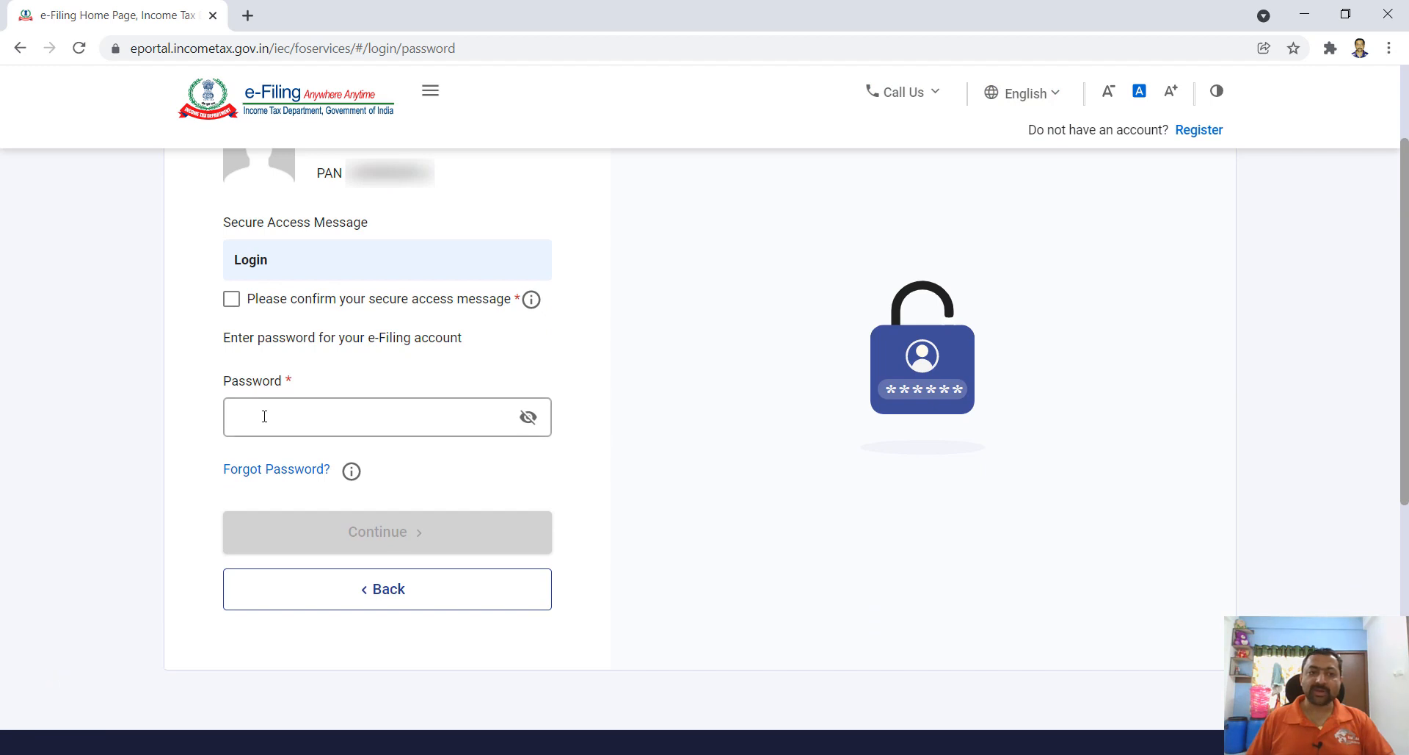
# - Fill in the account password, confirm the secure access message, and log in
pyautogui.click(264, 416)
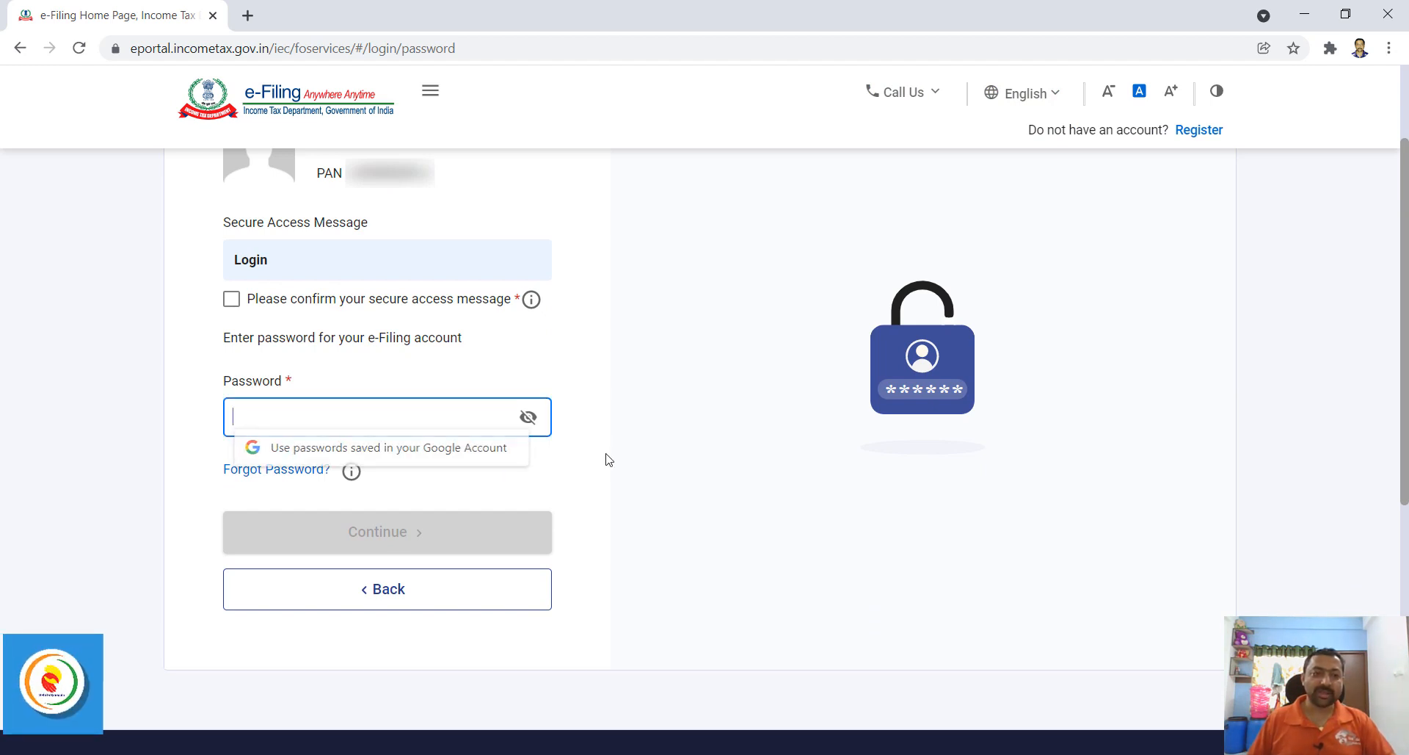
pyautogui.click(393, 519)
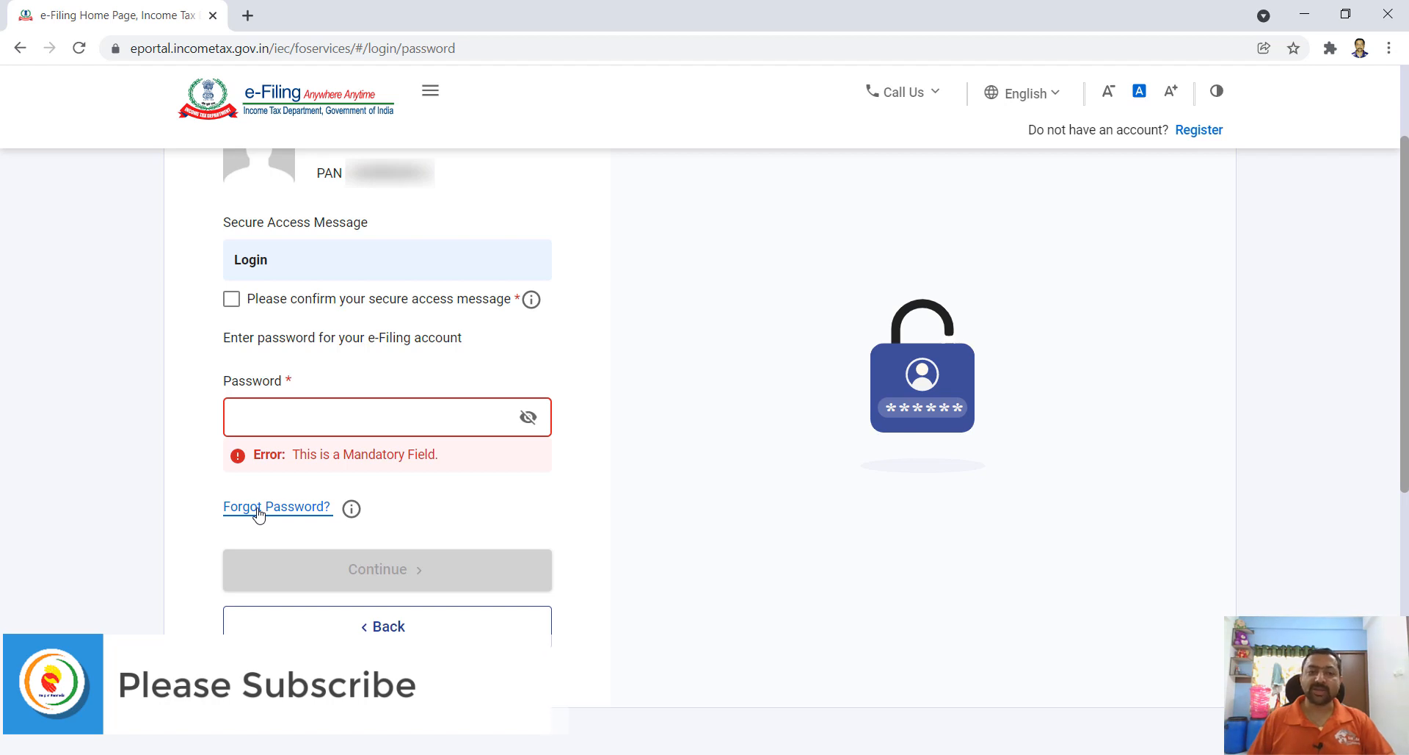
pyautogui.click(264, 413)
pyautogui.hotkey('ctrl', 'v')
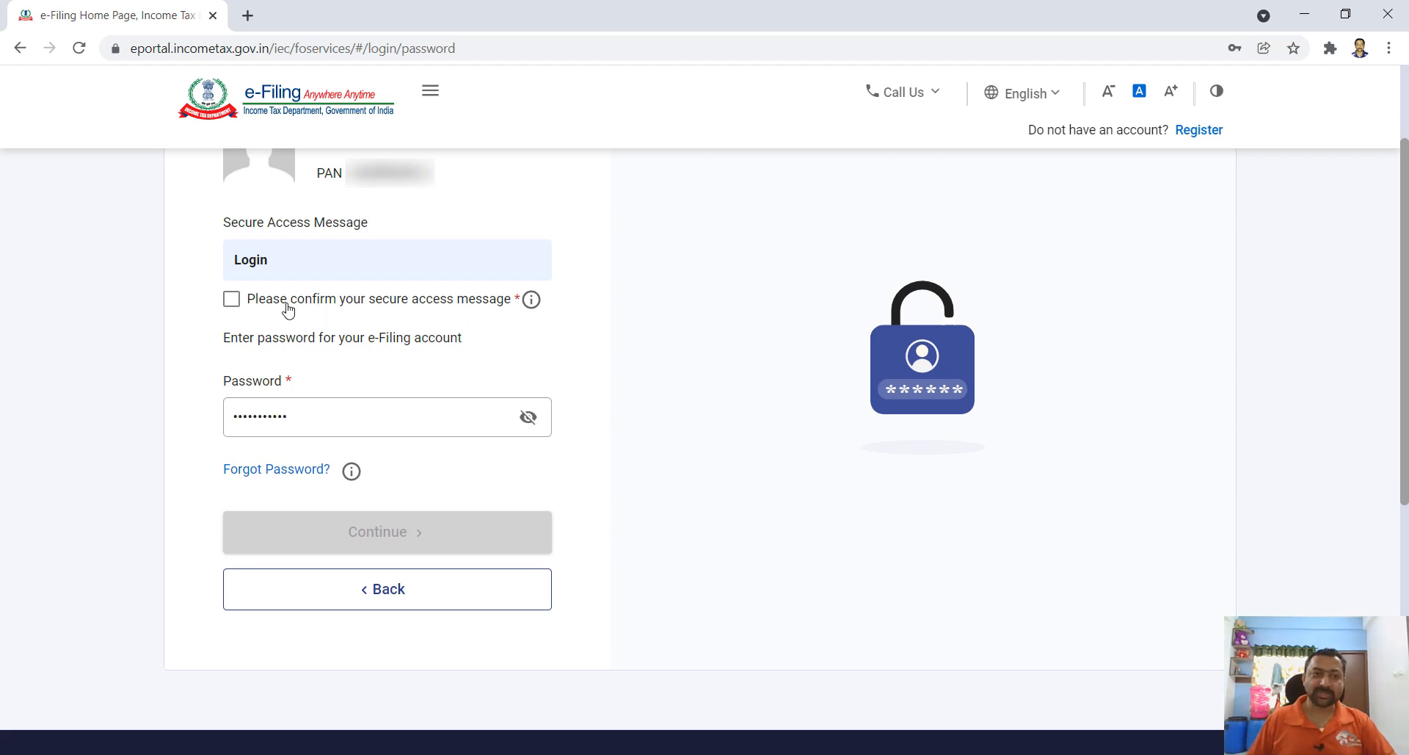
pyautogui.click(231, 299)
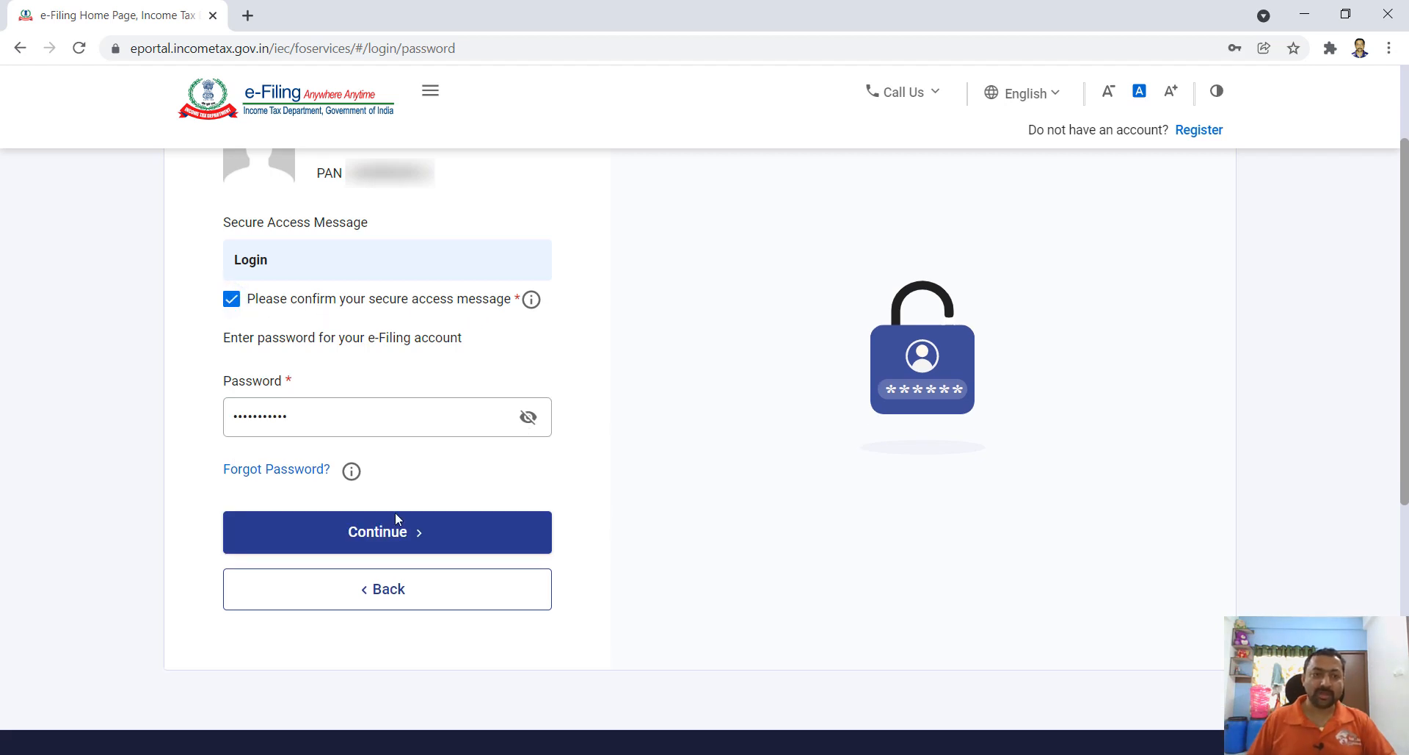
pyautogui.click(394, 538)
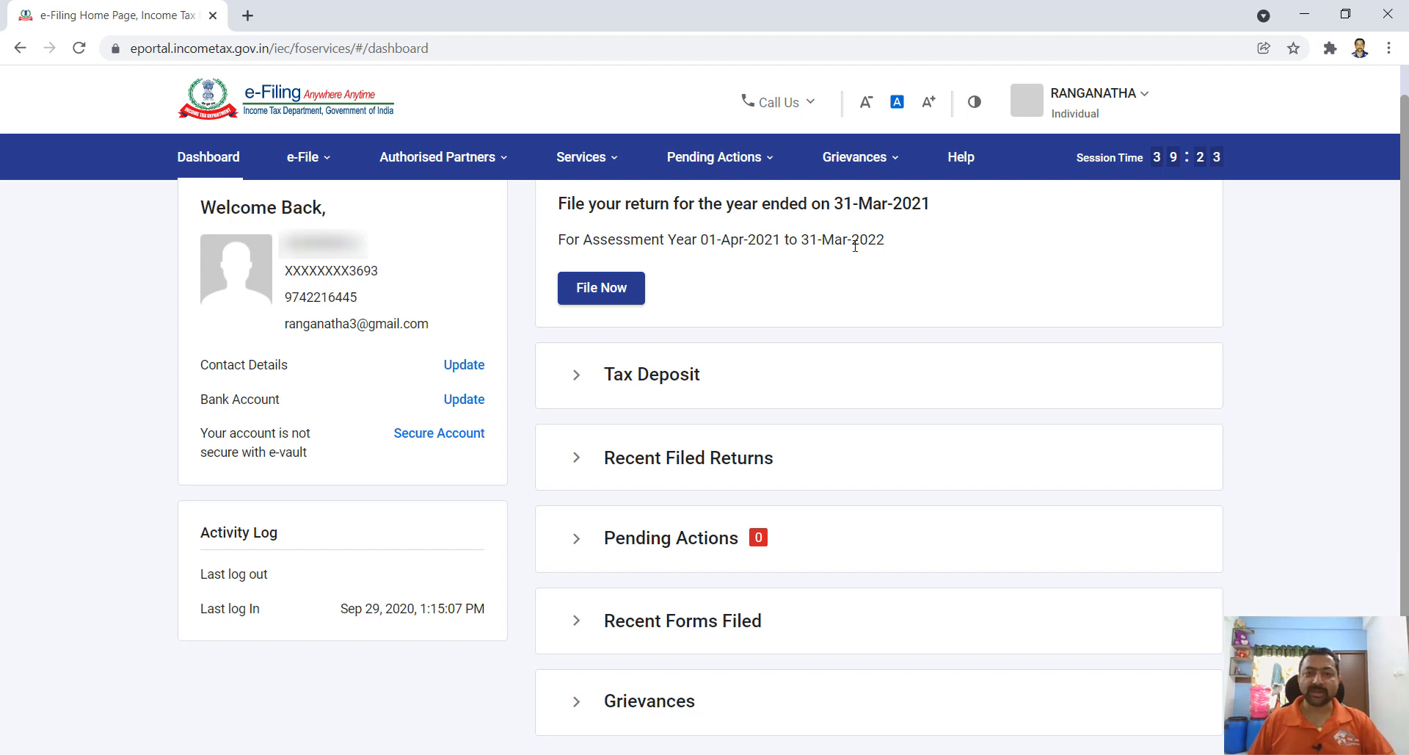
# - Start filing for assessment year 2021-22 (Current A.Y.) with Online as the filing mode
pyautogui.click(600, 292)
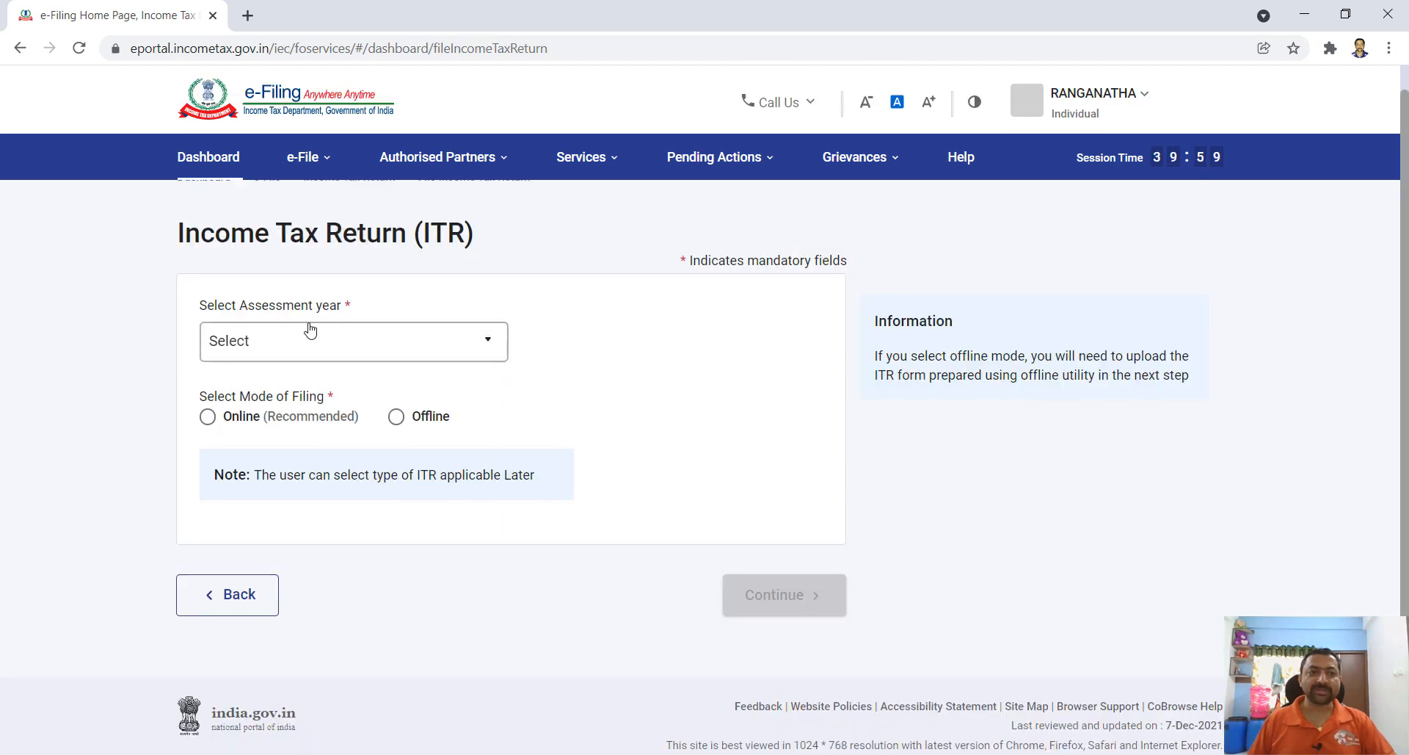
pyautogui.click(484, 349)
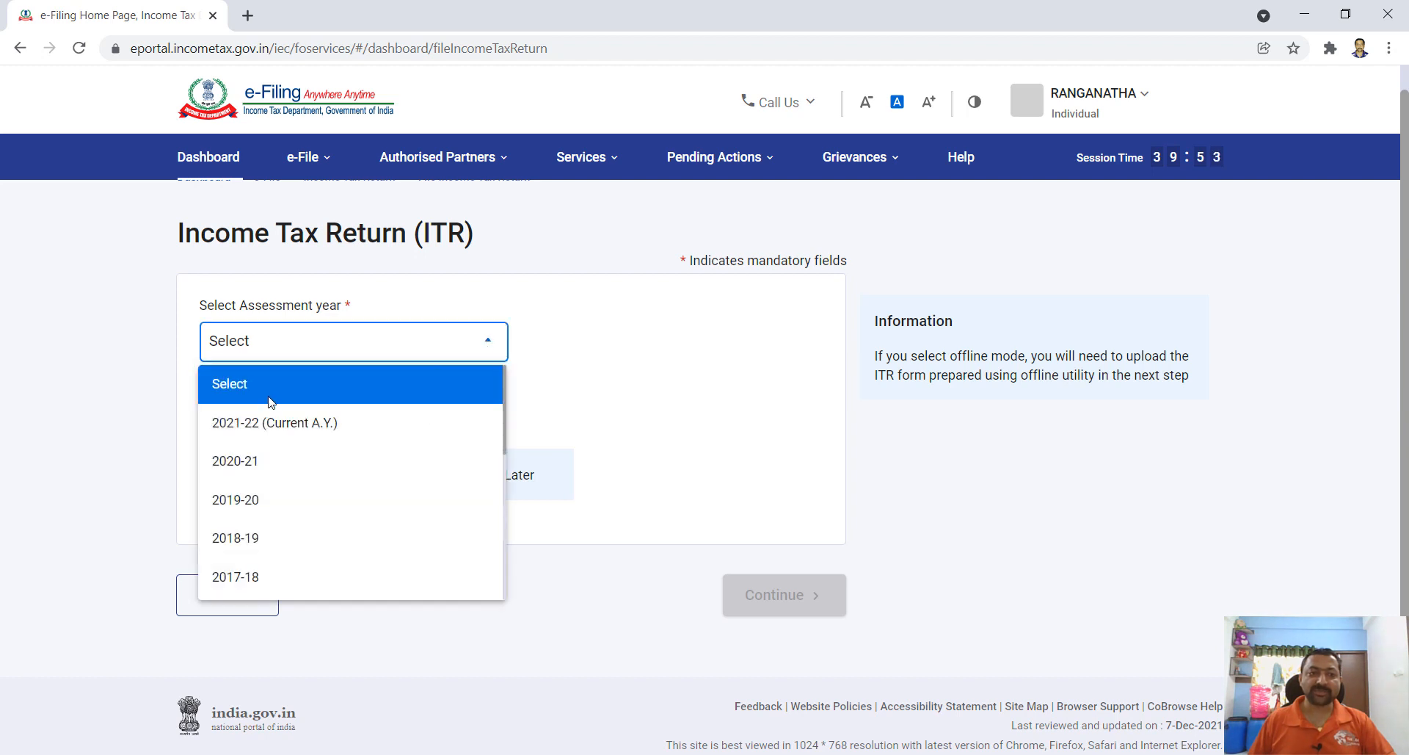
pyautogui.click(281, 434)
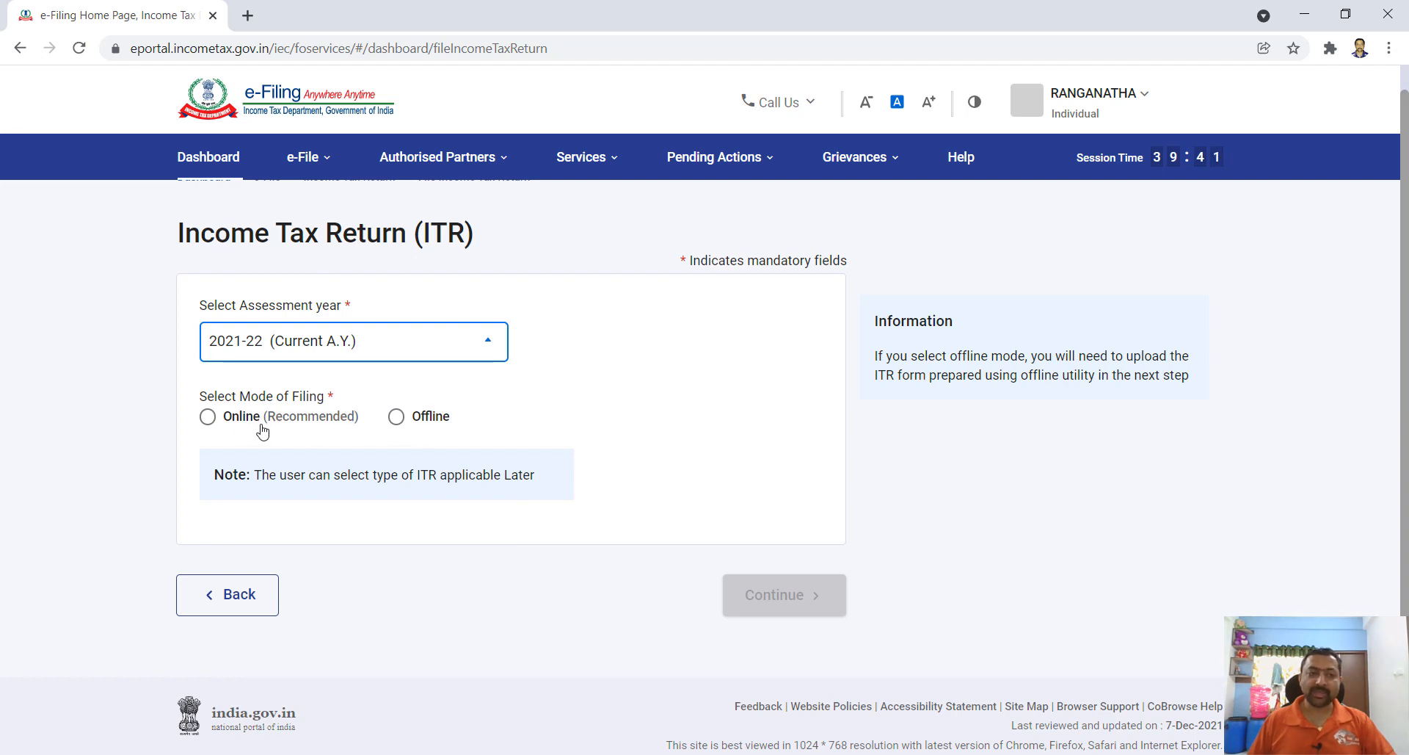
pyautogui.click(208, 419)
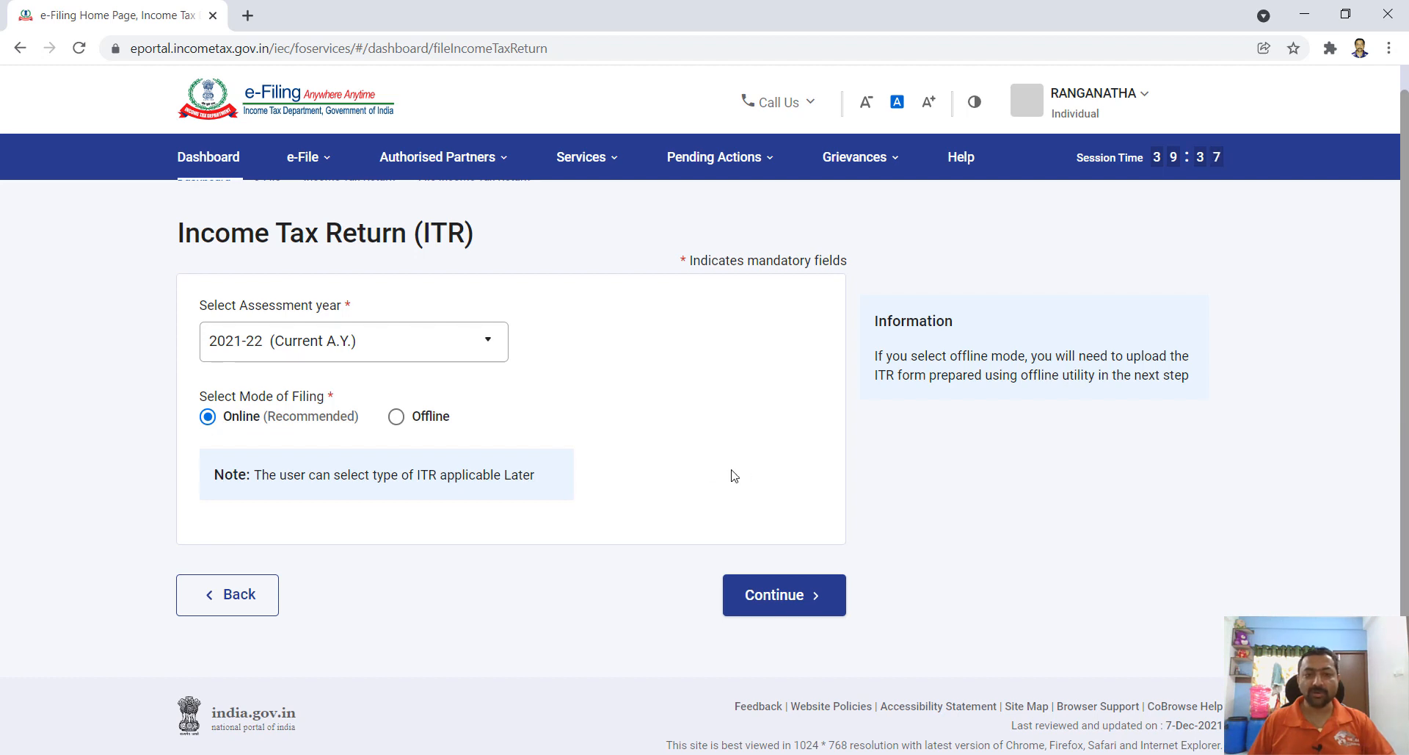
# - Continue with A.Y. 2021-22 Online and start a new filing
pyautogui.click(785, 598)
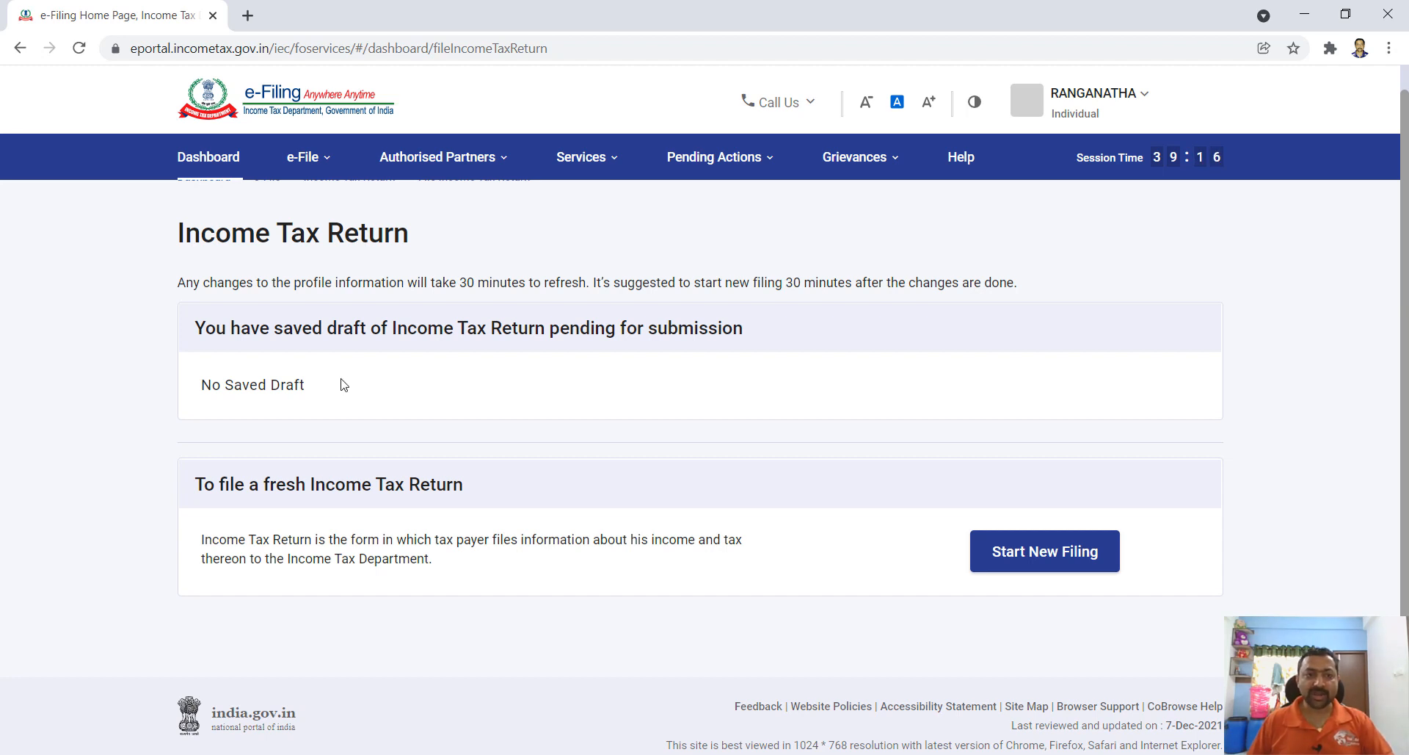
pyautogui.click(1035, 563)
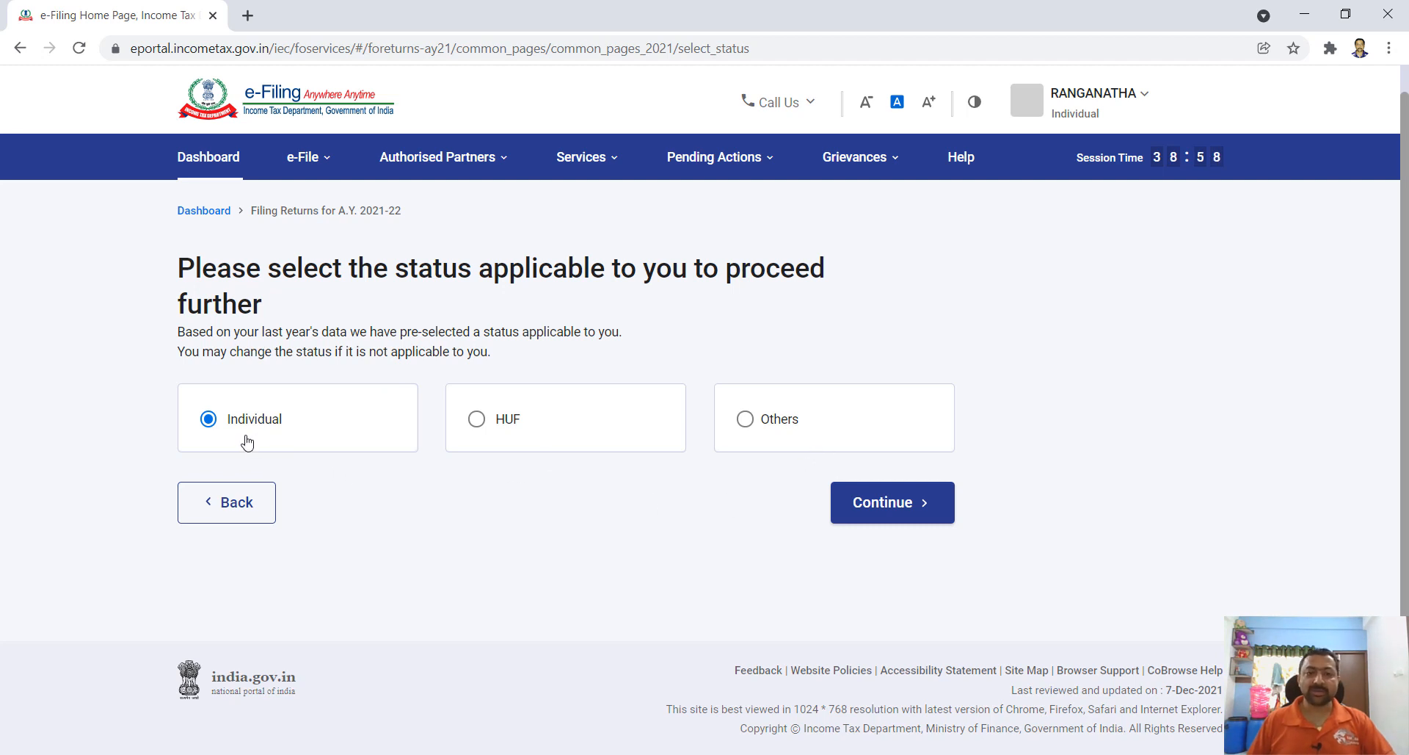
# - Confirm Individual as the taxpayer status and look through the ITR form list
pyautogui.click(896, 506)
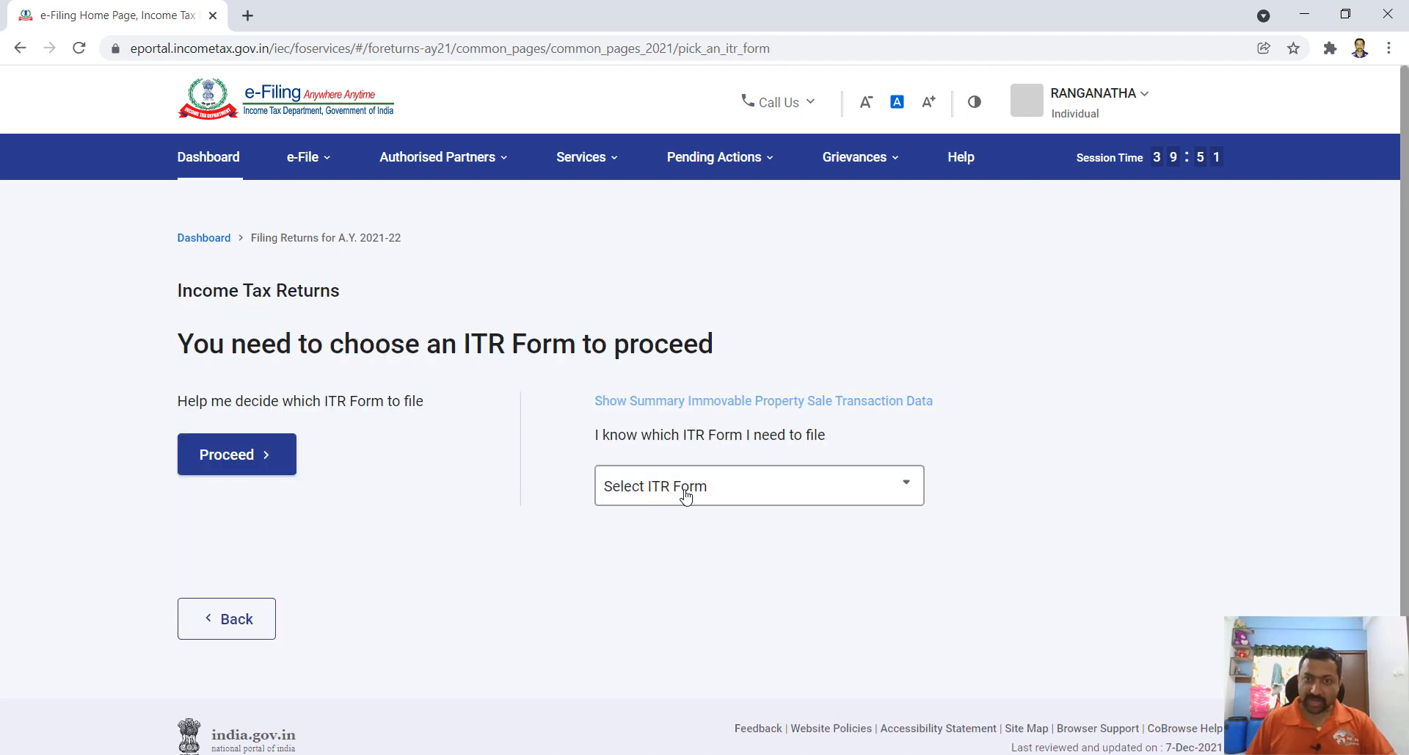
pyautogui.click(899, 494)
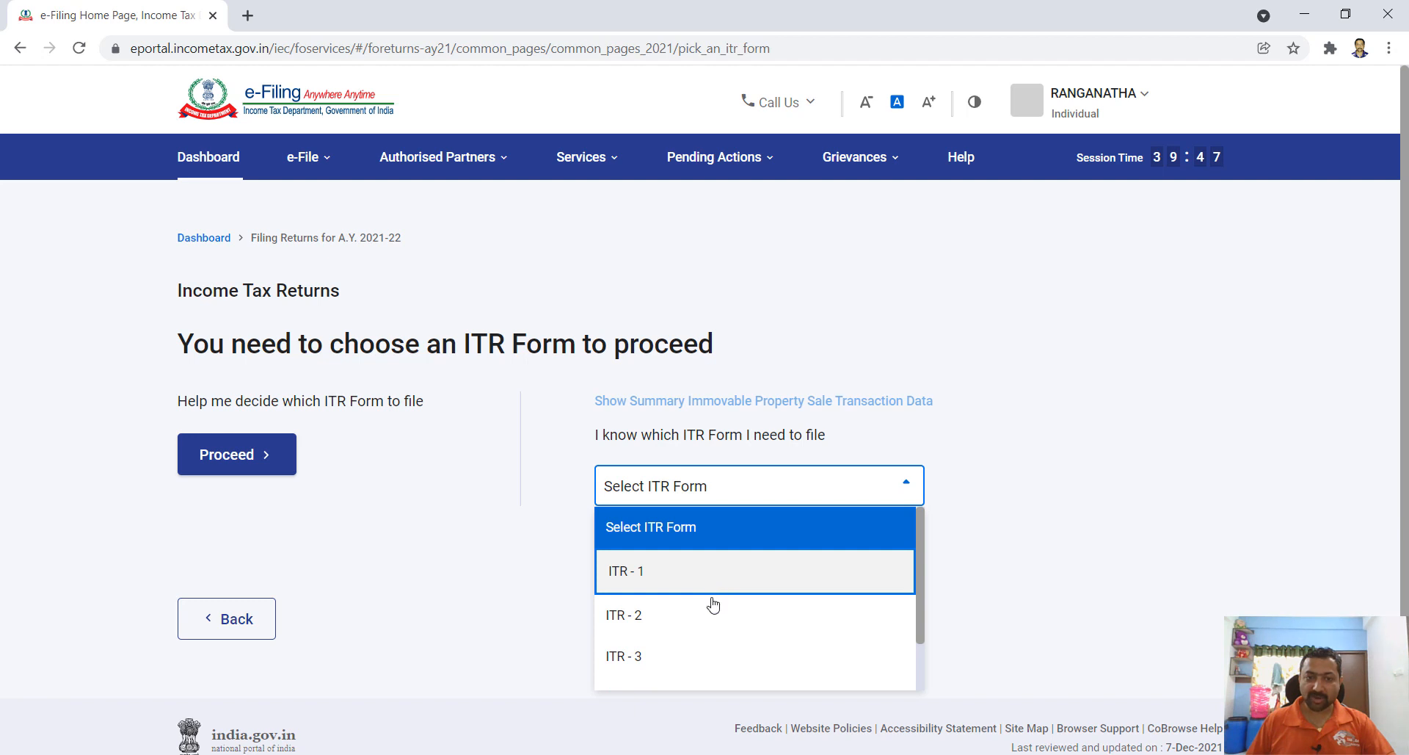
pyautogui.scroll(-2, 707, 657)
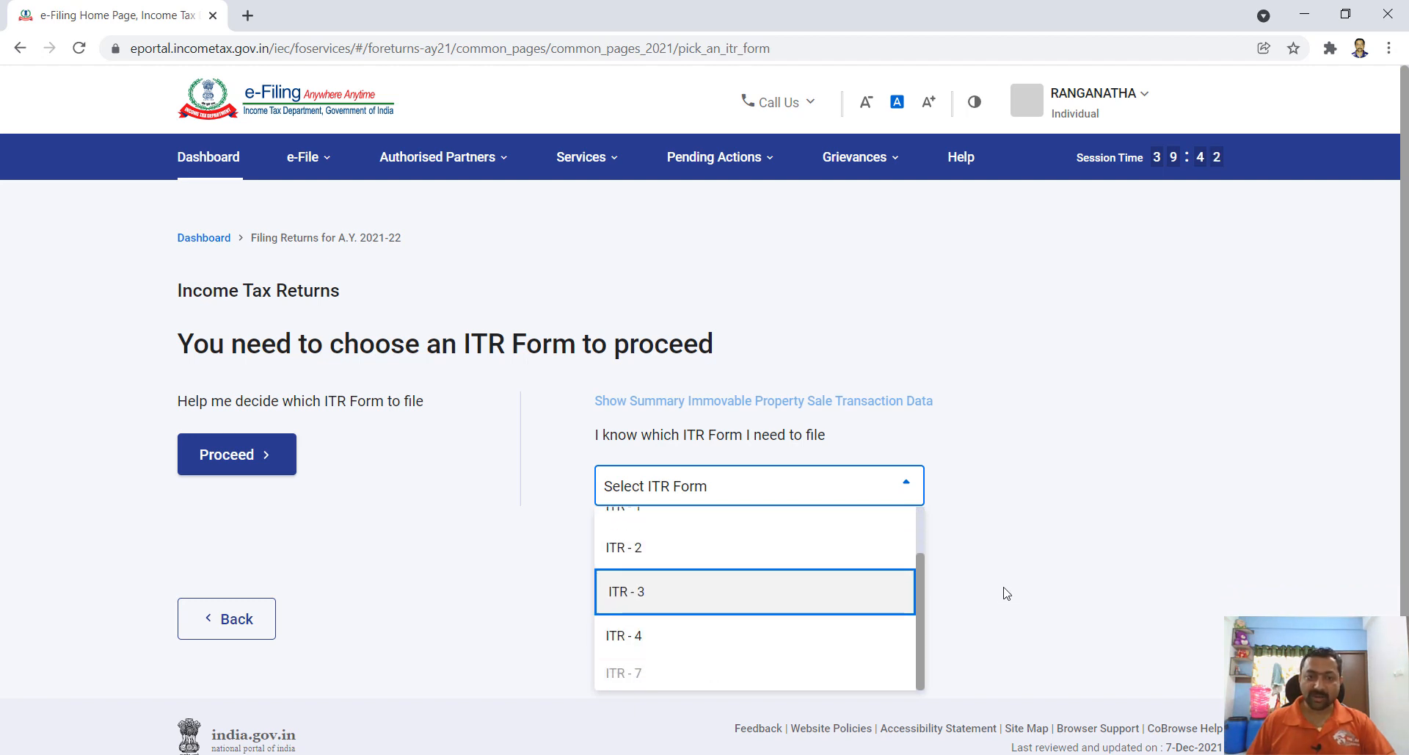
pyautogui.scroll(3, 690, 577)
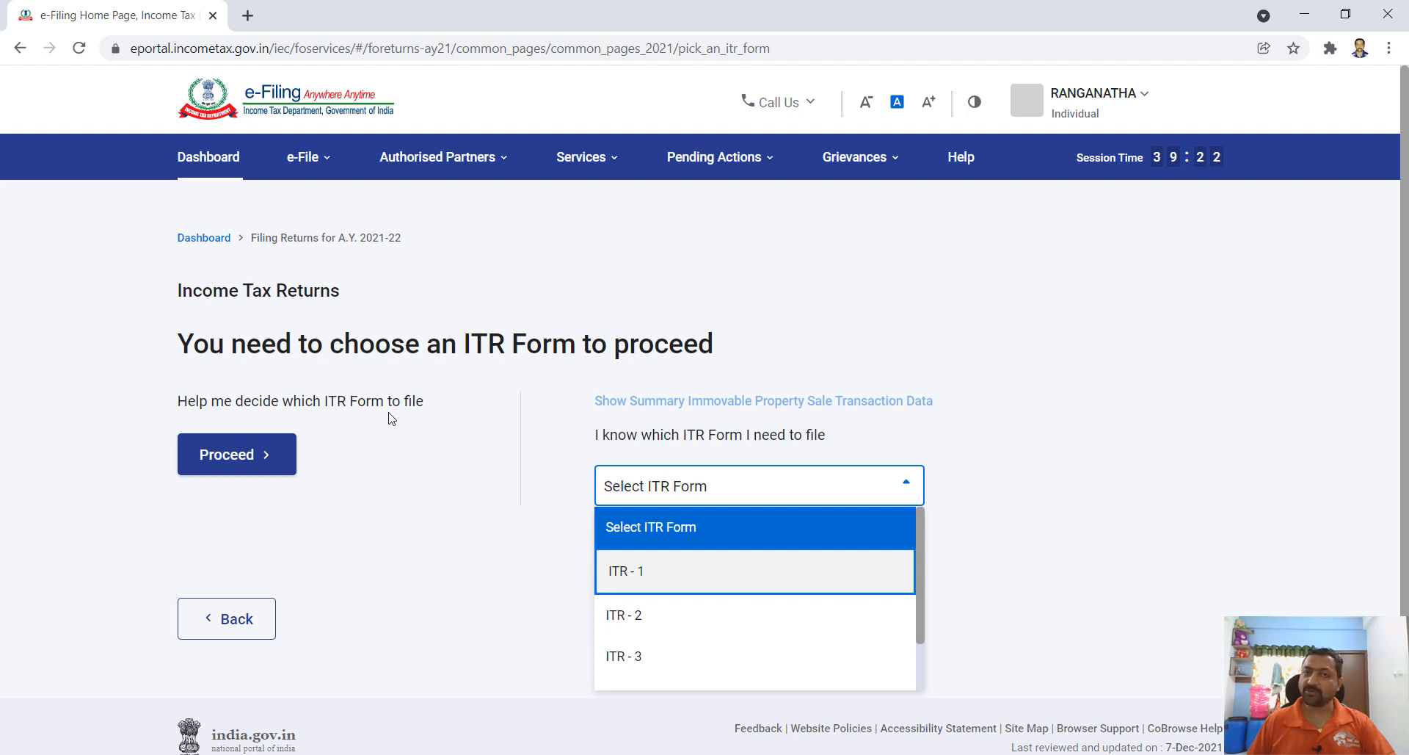
# - Open the ITR help wizard, accept the disclaimer, and review the form qualifying conditions
pyautogui.click(228, 460)
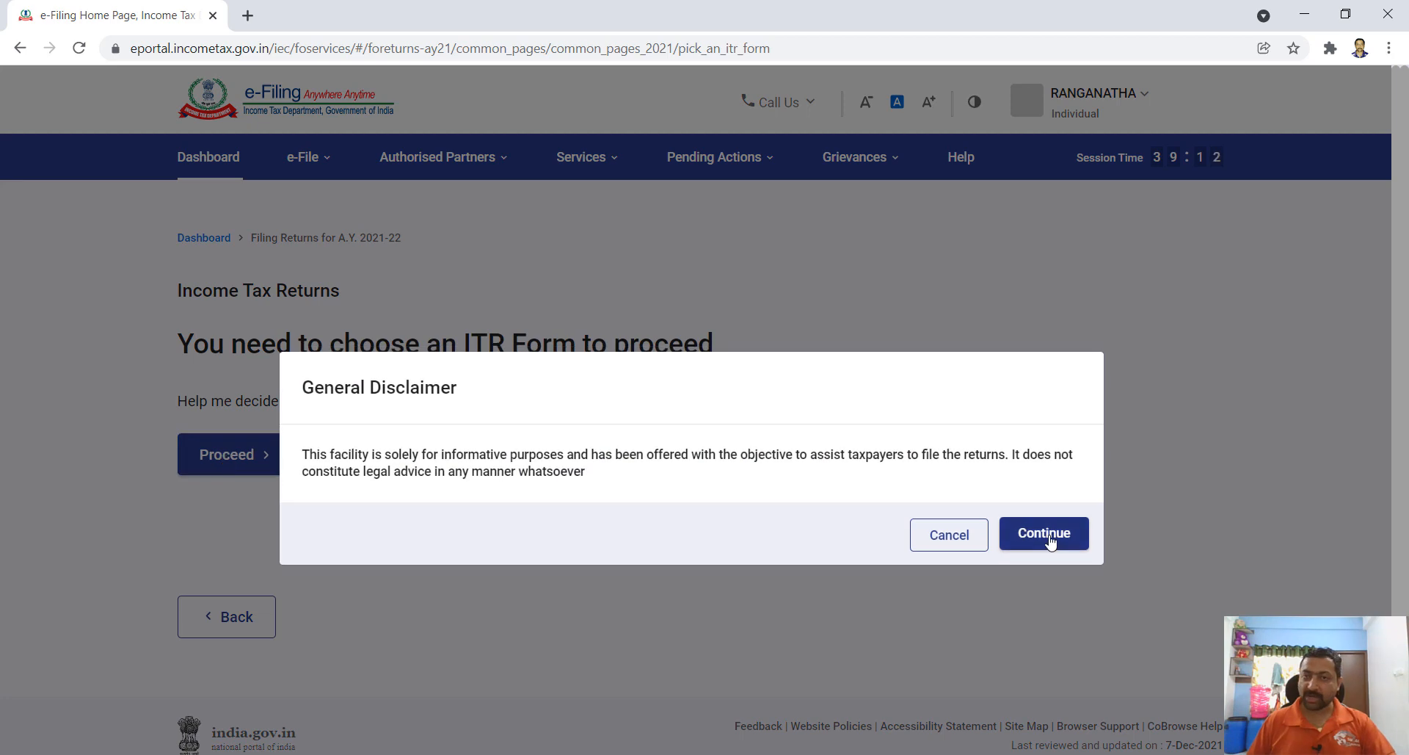
pyautogui.click(1049, 539)
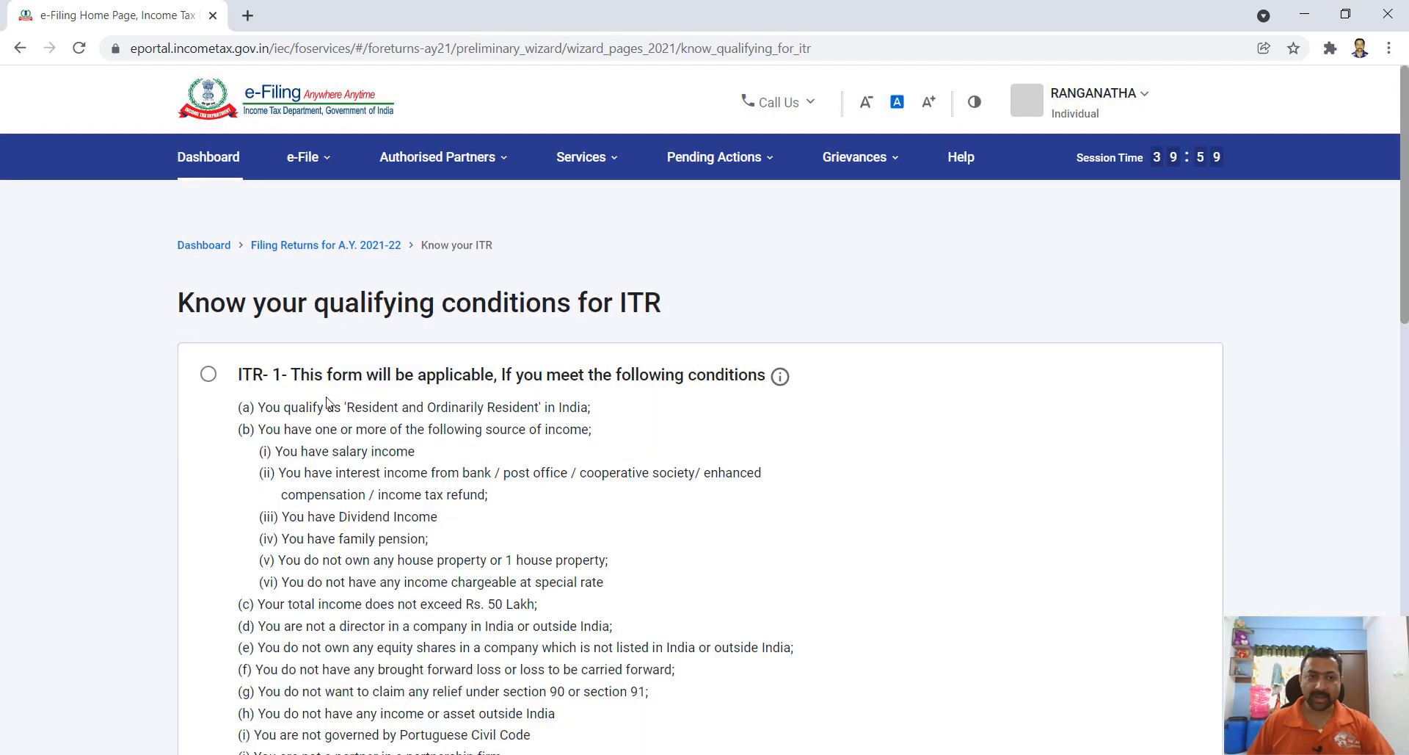
pyautogui.scroll(-7, 395, 448)
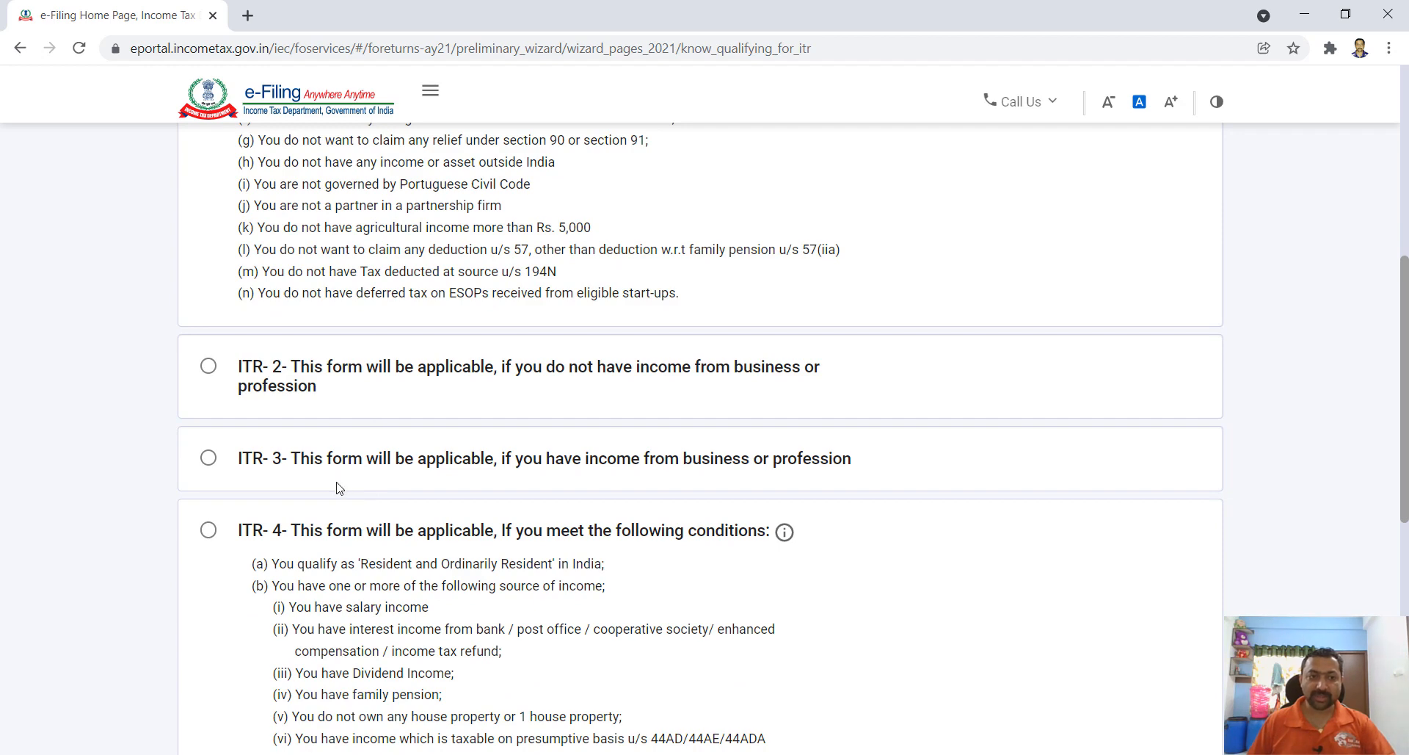
pyautogui.scroll(-5, 386, 555)
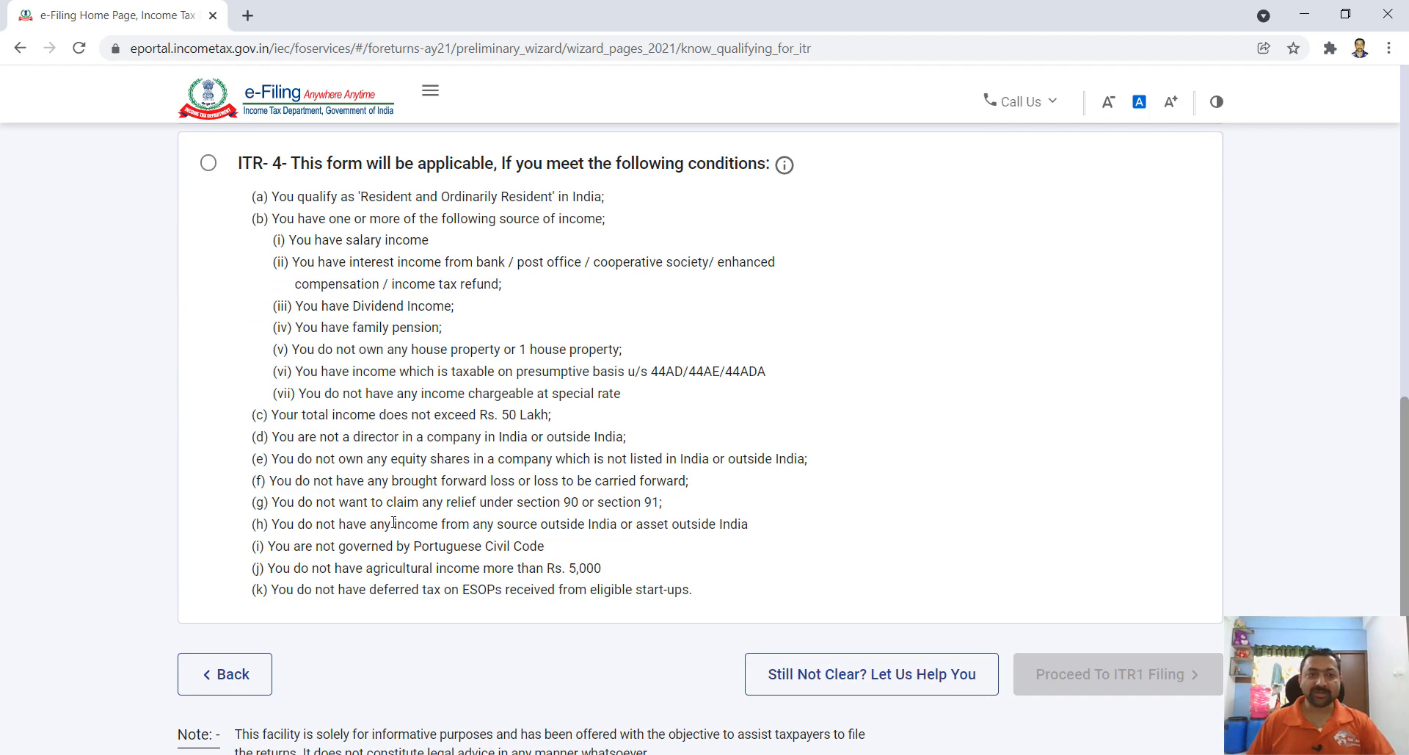
pyautogui.scroll(2, 394, 522)
pyautogui.scroll(-5, 216, 446)
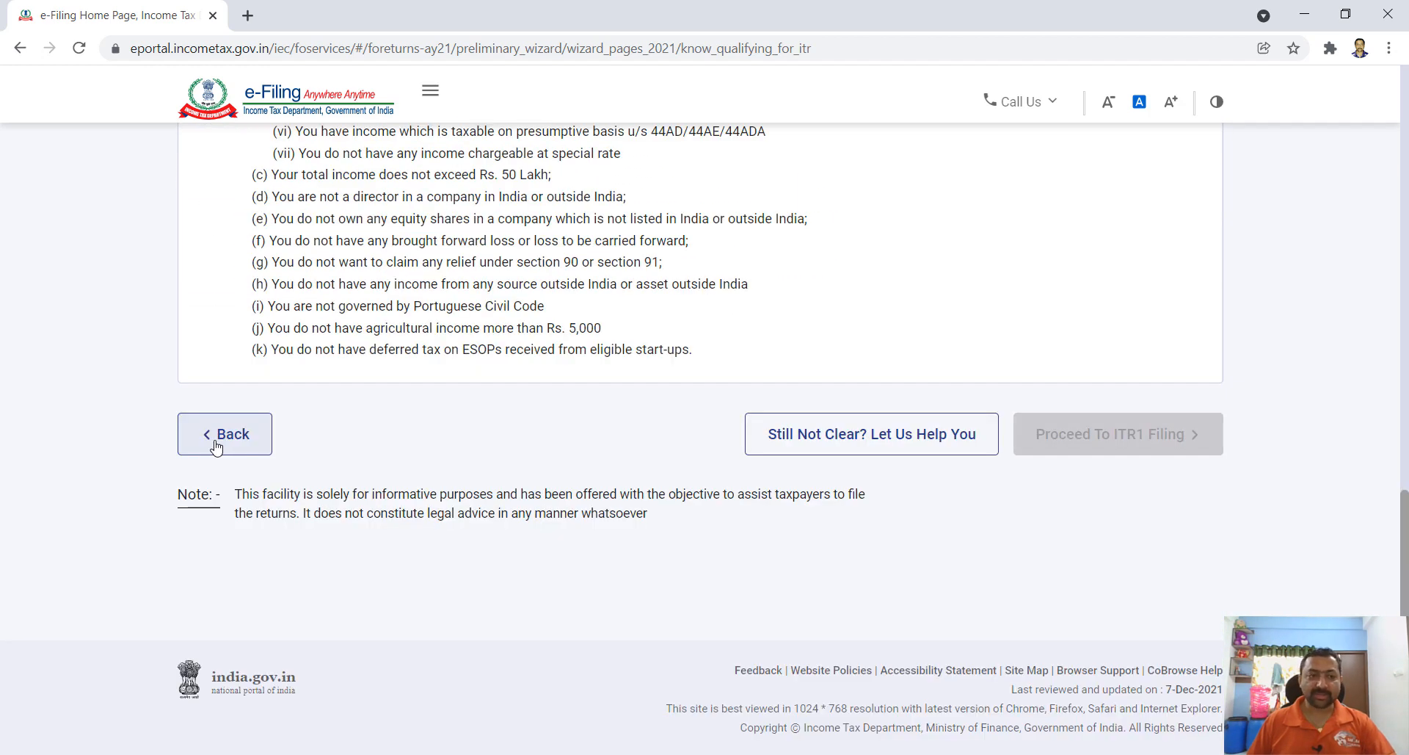
# - Return to form selection and choose ITR-1
pyautogui.click(216, 444)
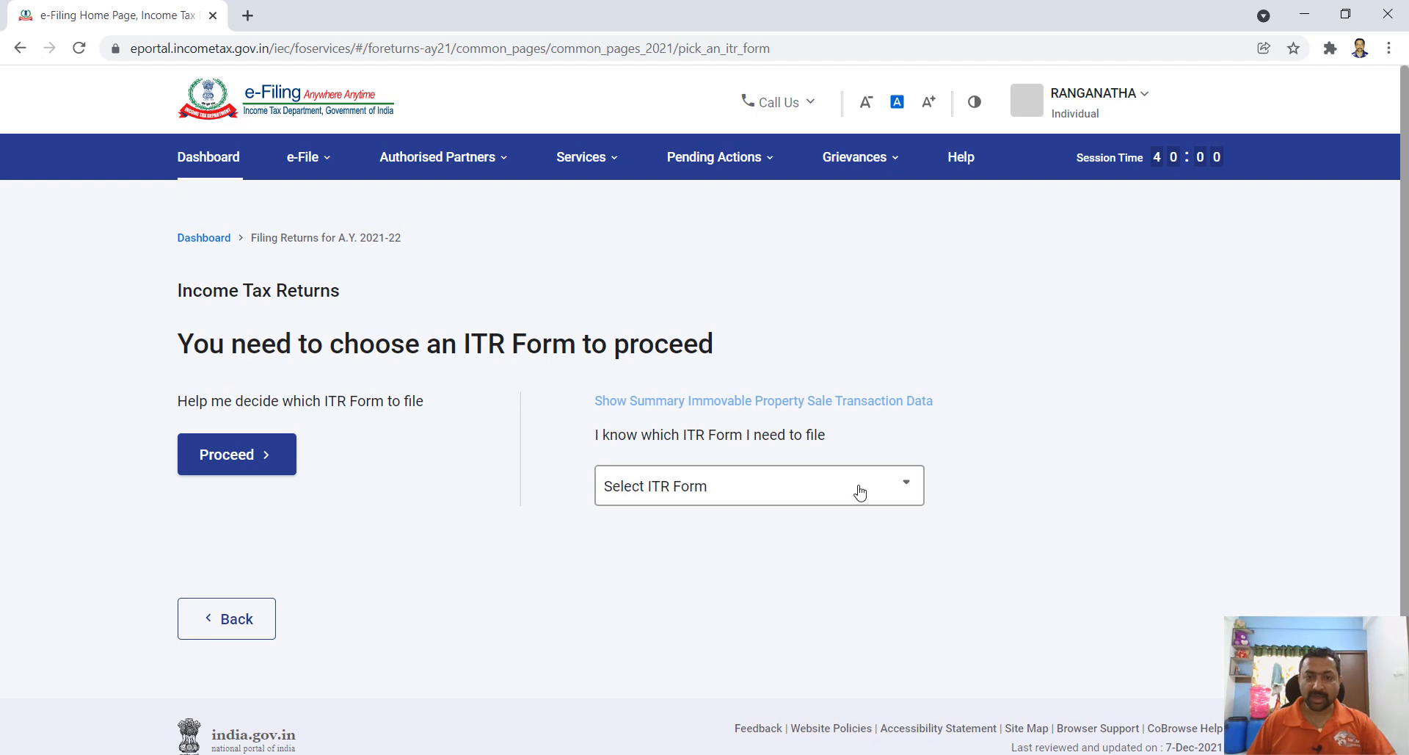
pyautogui.click(861, 491)
pyautogui.click(649, 567)
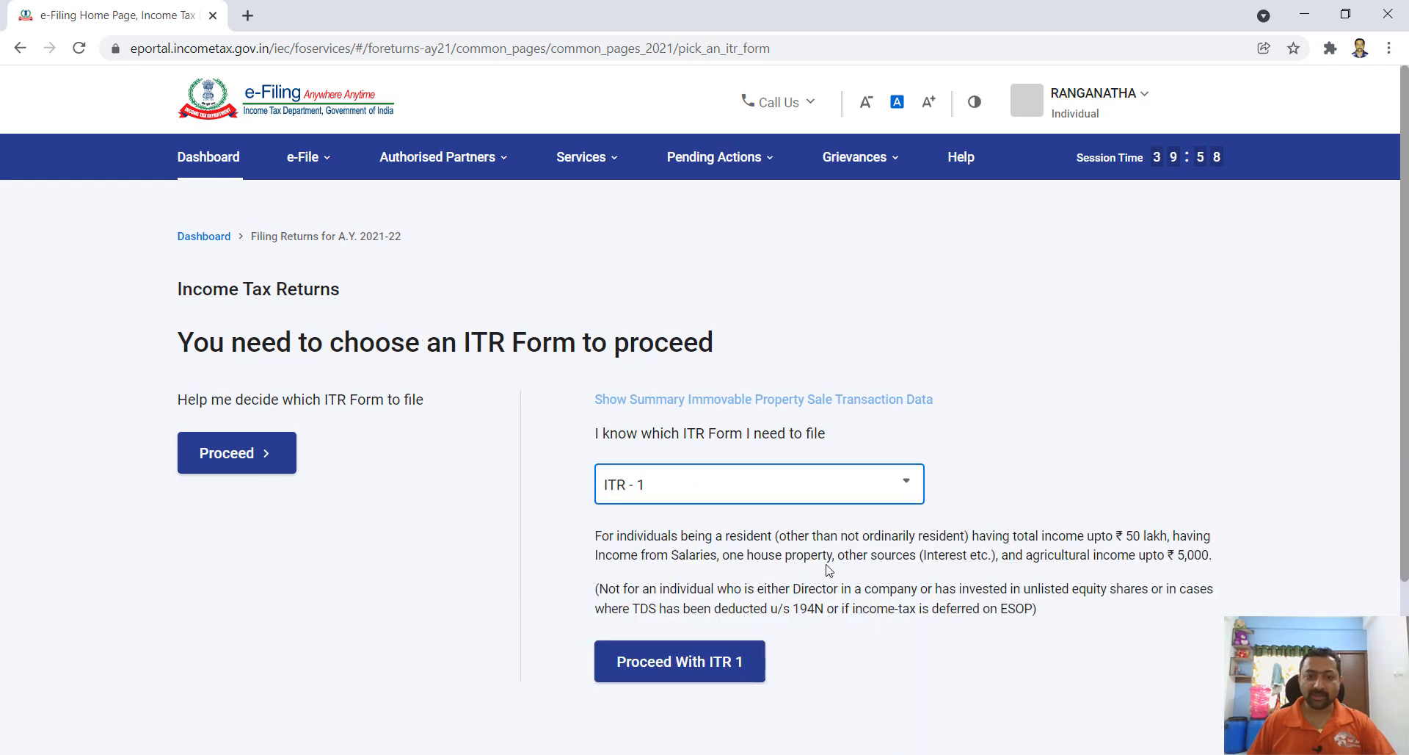
pyautogui.scroll(-2, 829, 571)
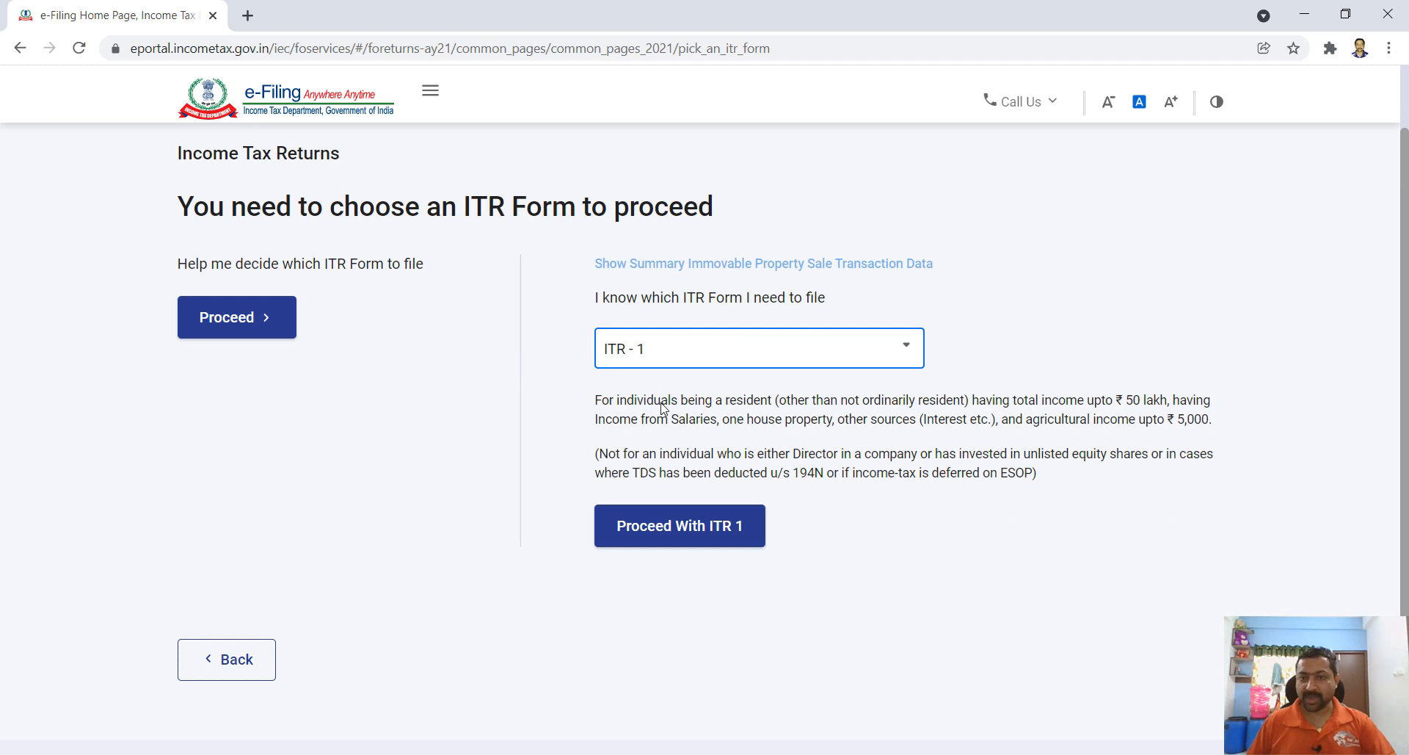
# - Begin the ITR-1 return, give Others as the filing reason, and continue
pyautogui.click(677, 540)
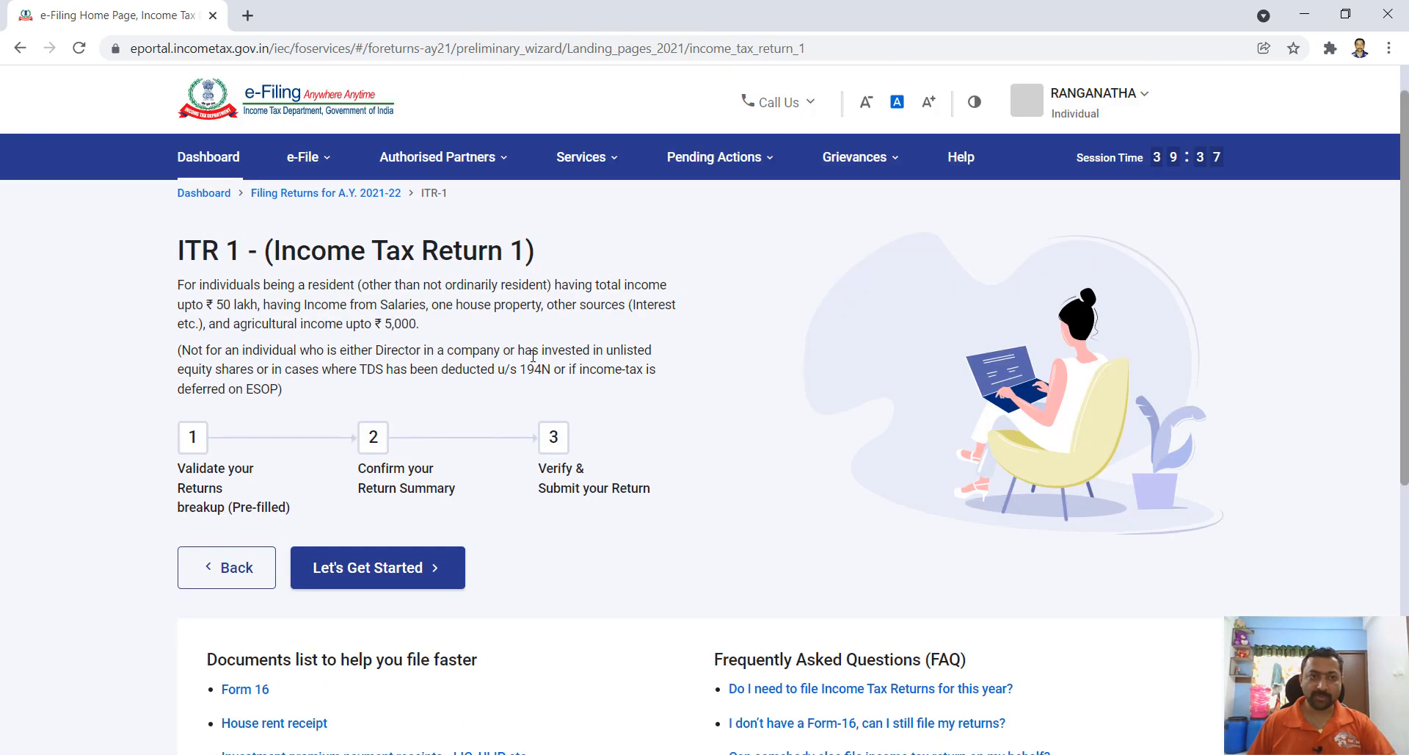
pyautogui.click(377, 574)
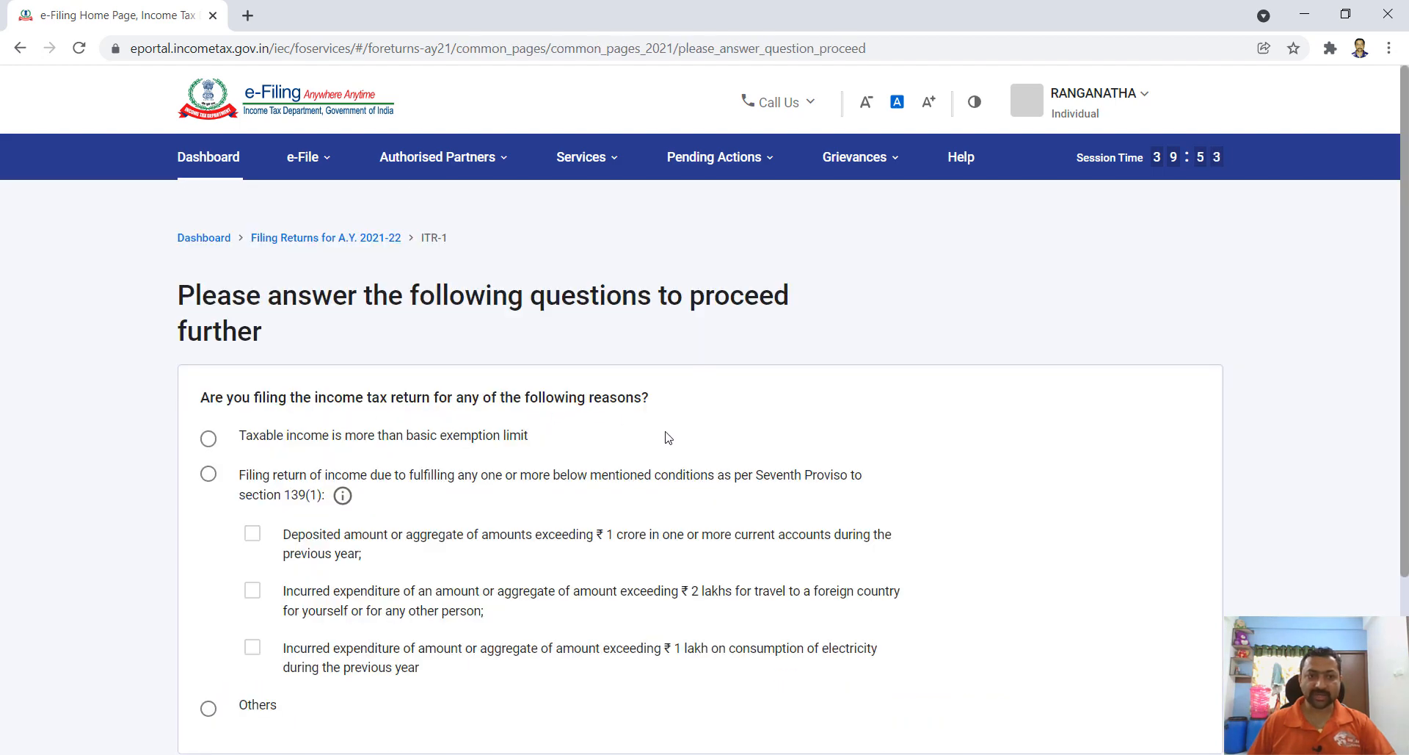
pyautogui.scroll(-1, 667, 437)
pyautogui.scroll(-1, 667, 437)
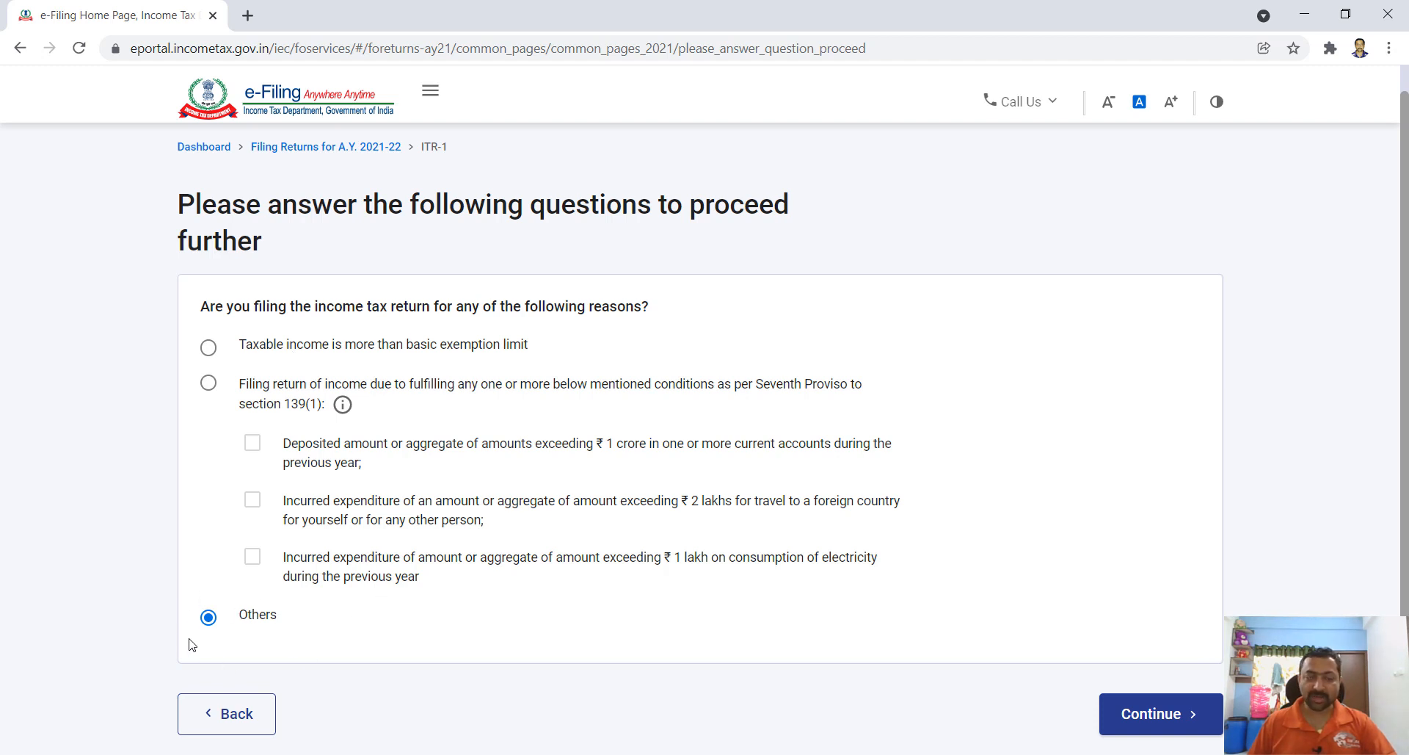
pyautogui.click(1147, 715)
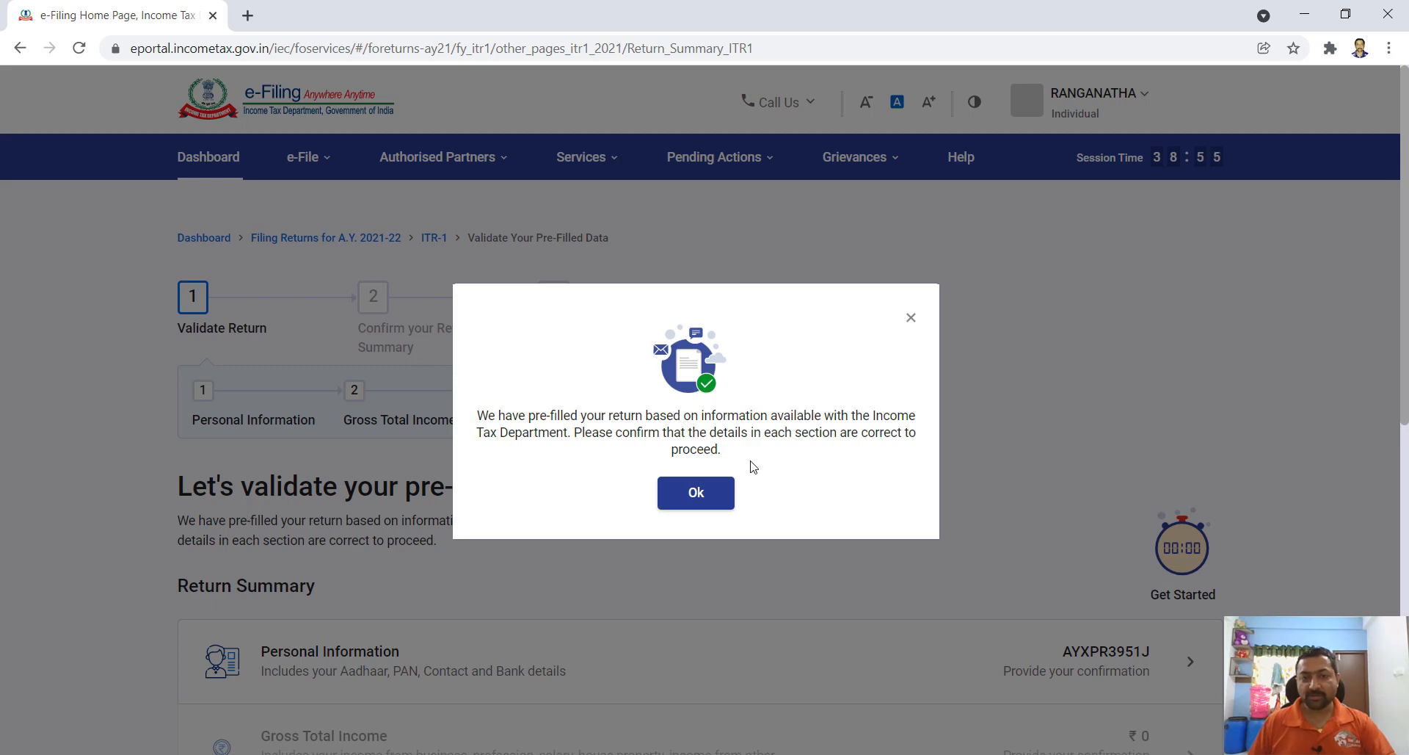
# - Open the Personal Information section and answer No to the new tax regime under 115BAC
pyautogui.click(696, 493)
pyautogui.scroll(-3, 697, 500)
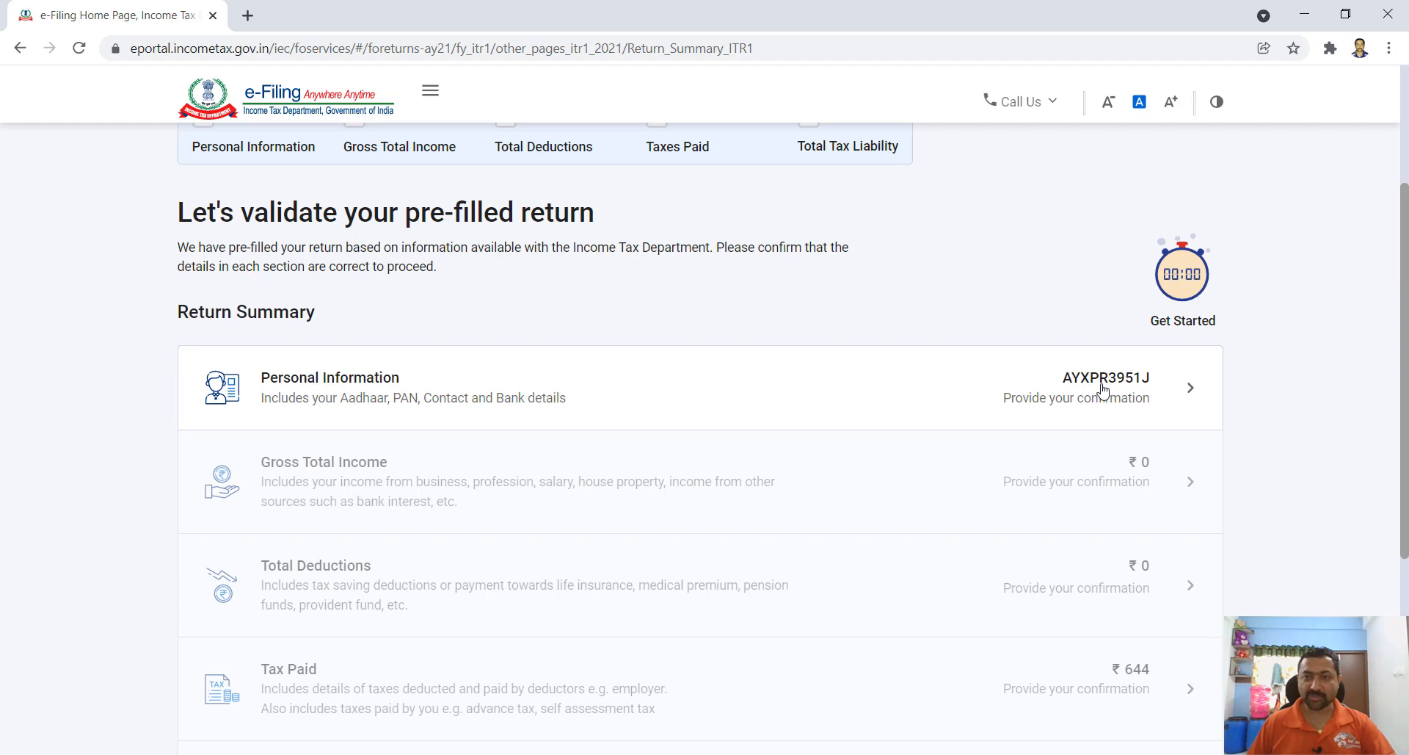
pyautogui.click(1103, 389)
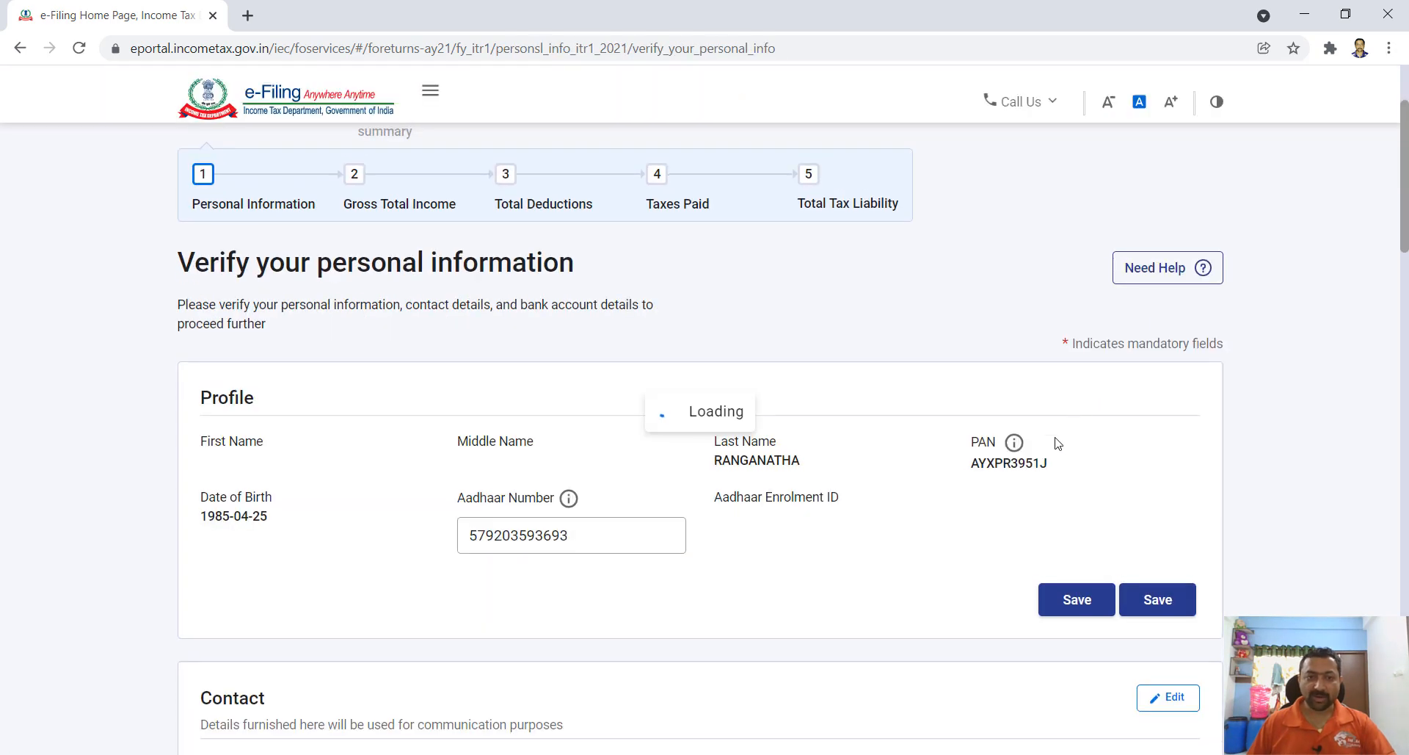
pyautogui.scroll(-2, 888, 514)
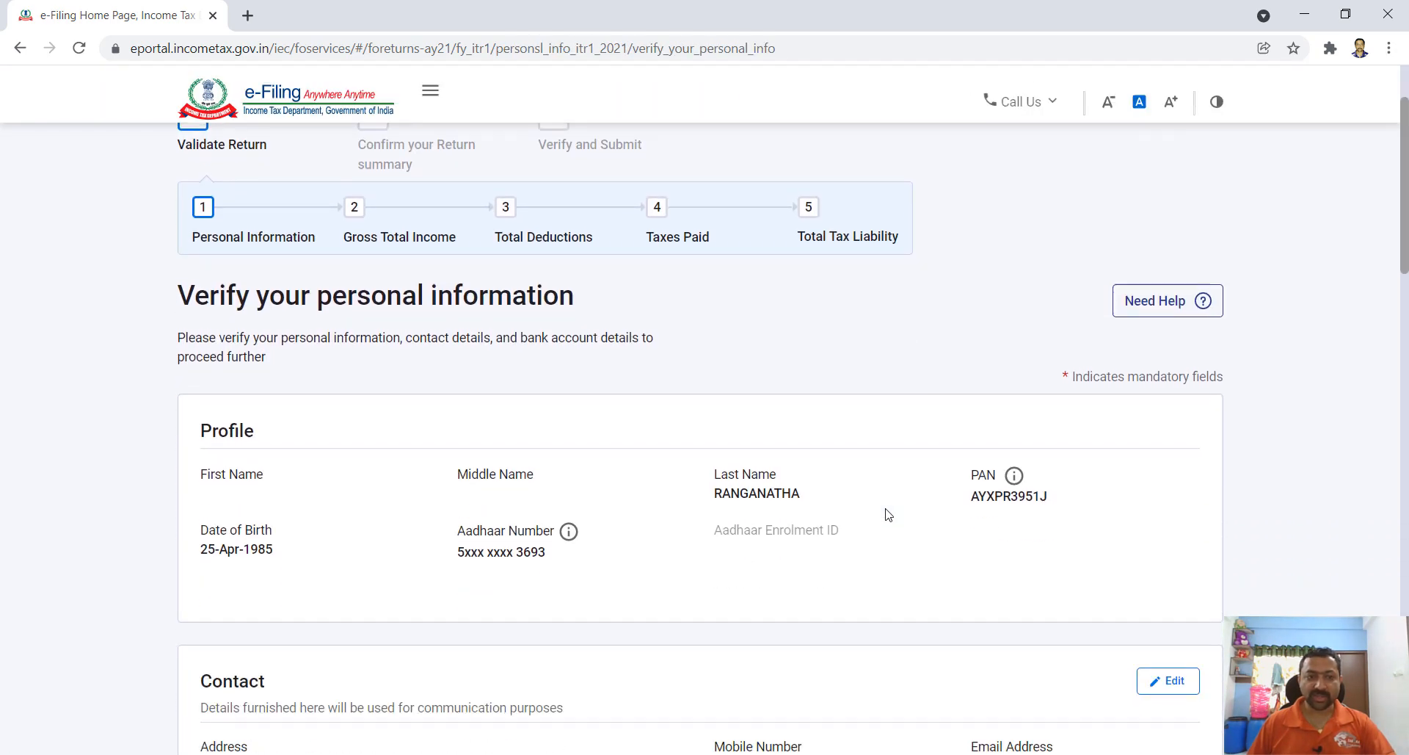
pyautogui.scroll(-1, 888, 514)
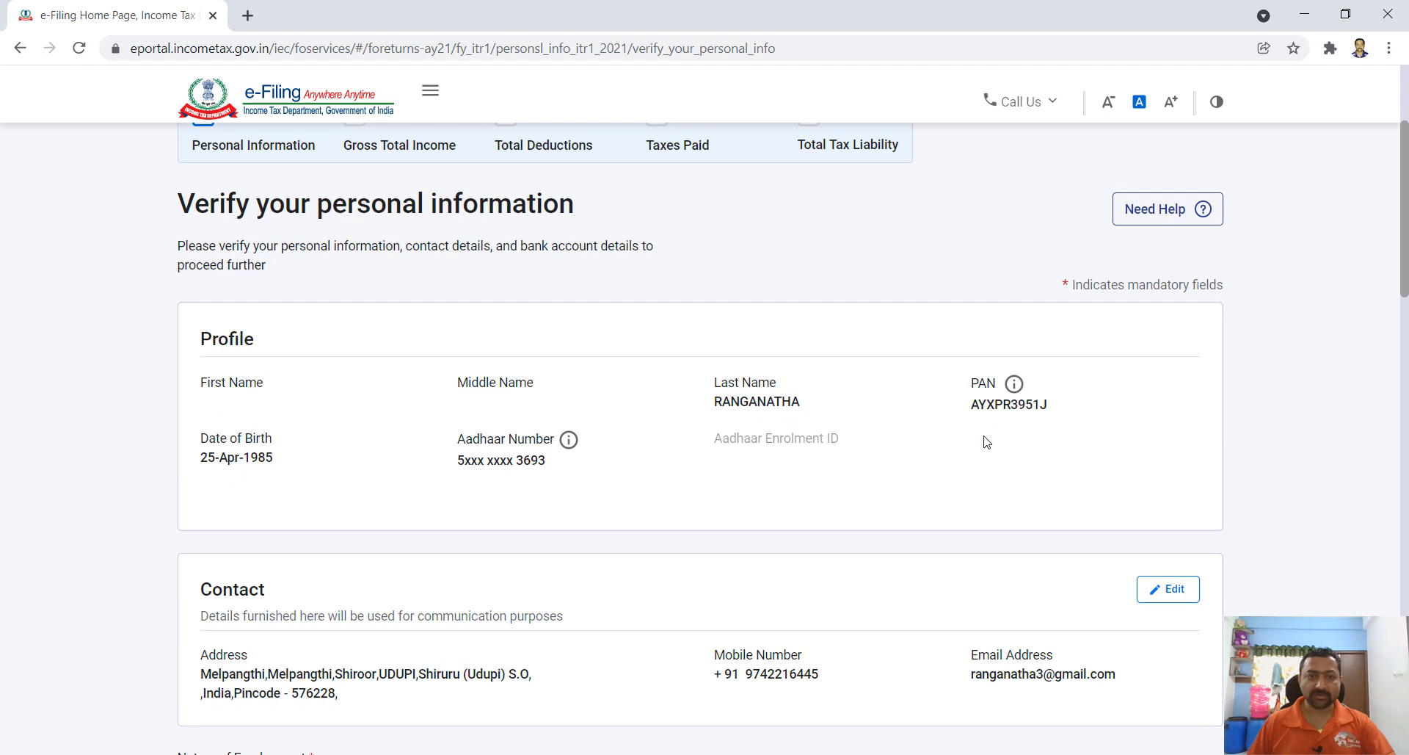
pyautogui.scroll(-1, 821, 464)
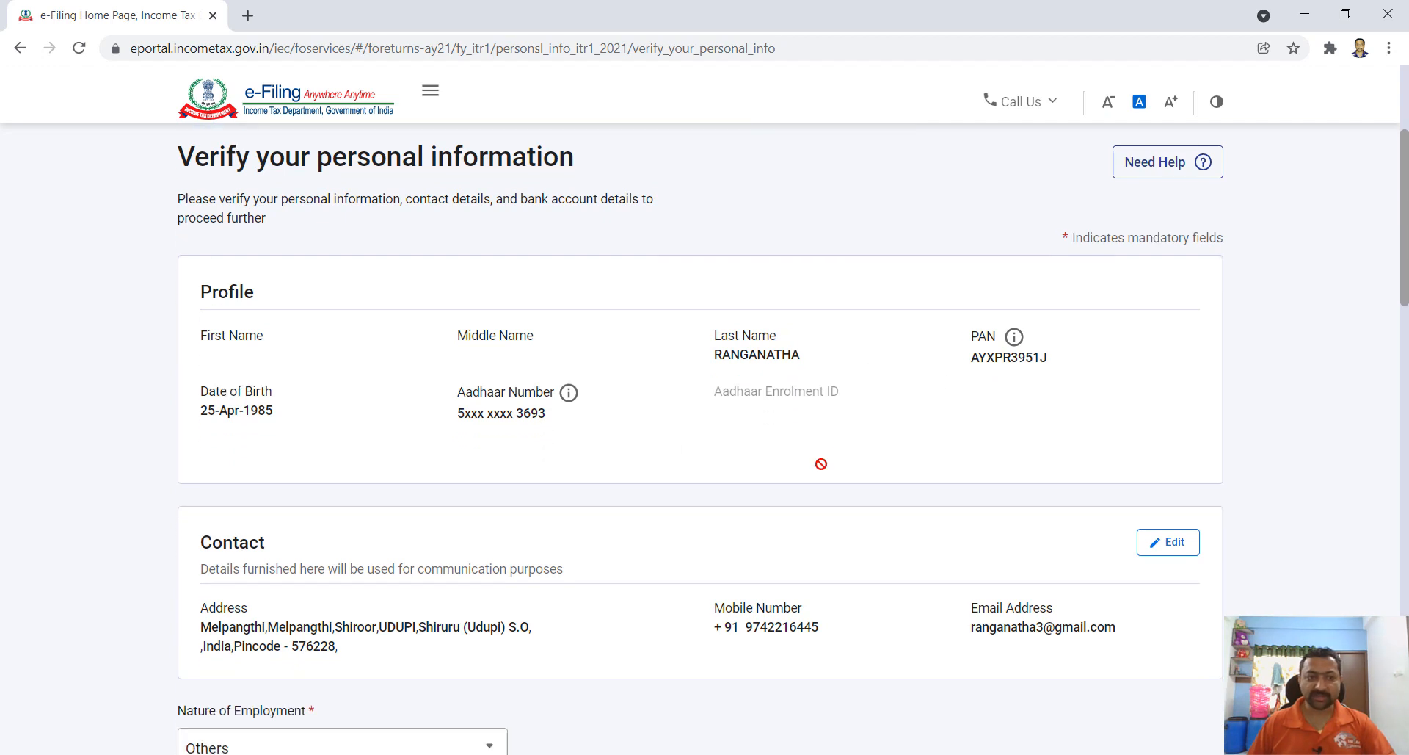
pyautogui.scroll(-3, 820, 463)
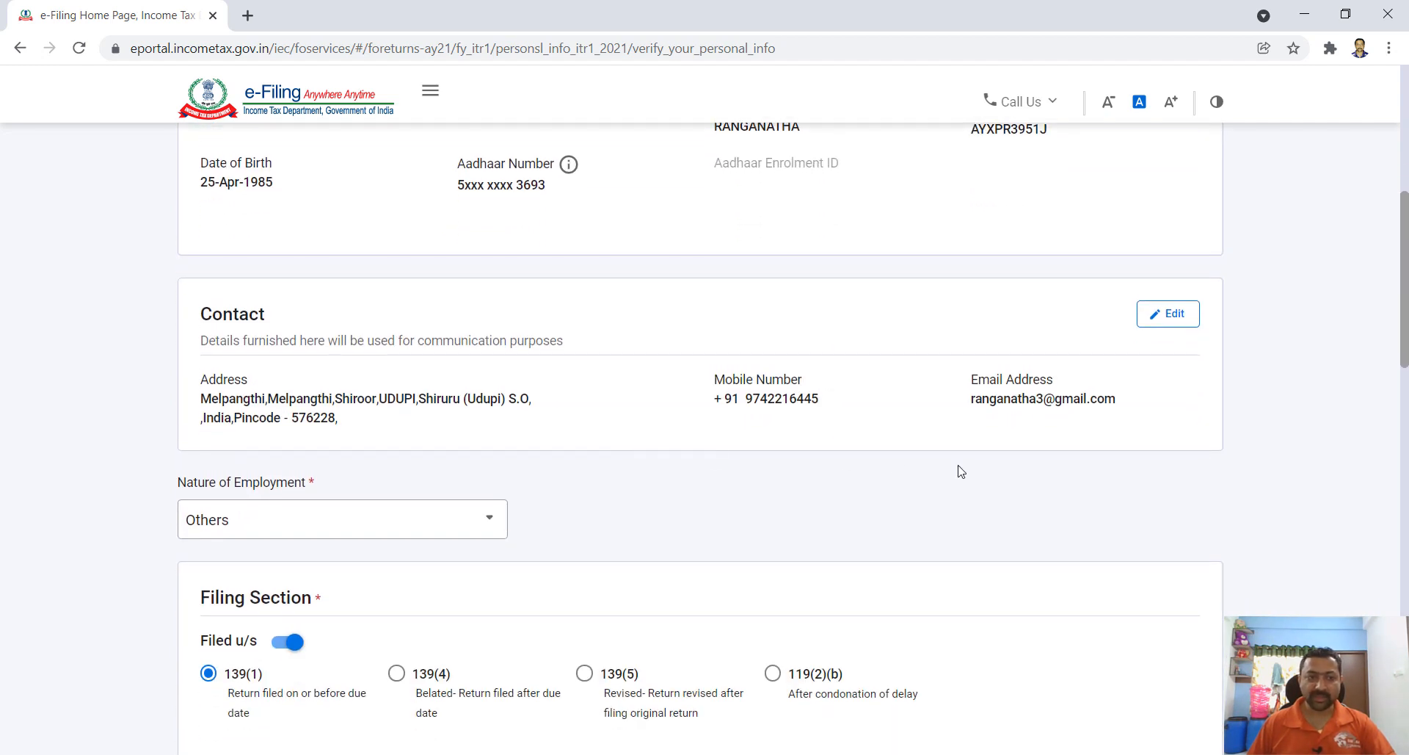
pyautogui.scroll(-5, 961, 471)
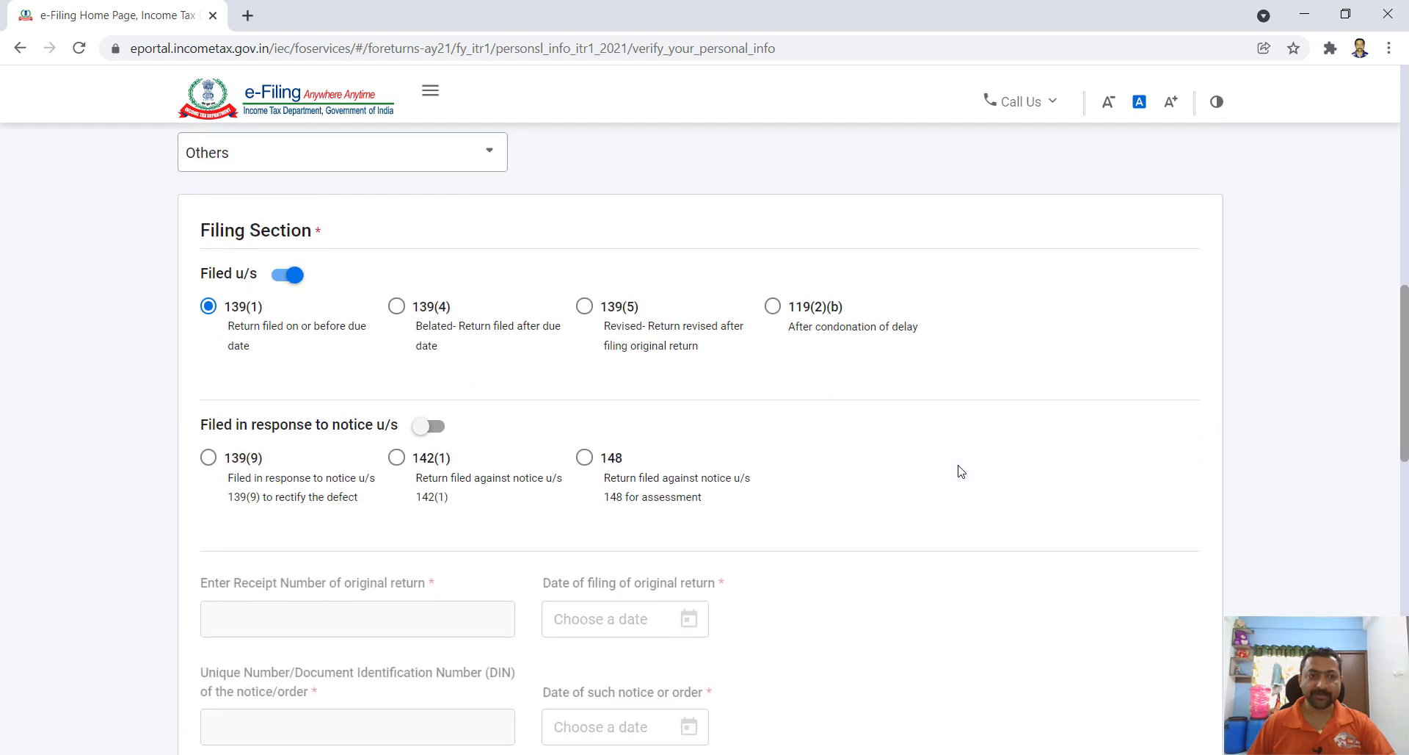
pyautogui.scroll(-8, 954, 473)
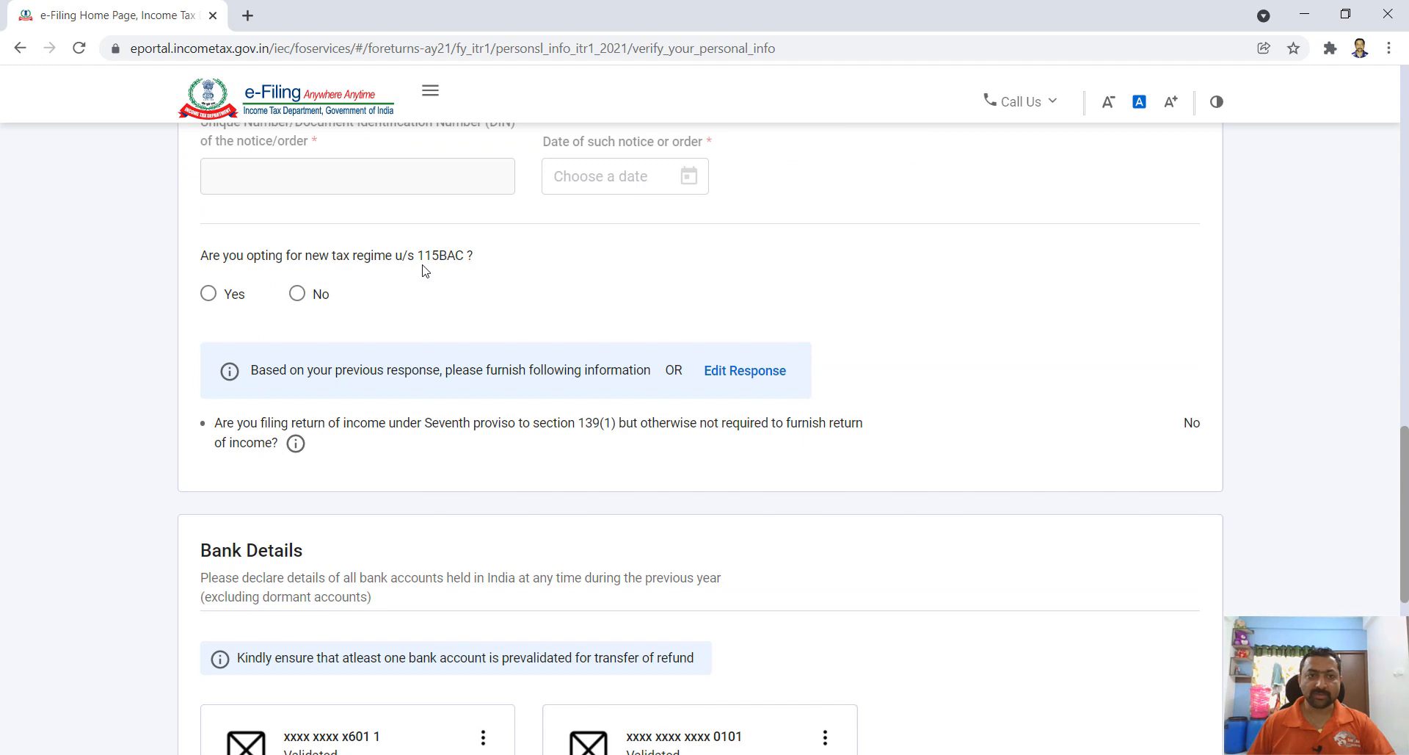
pyautogui.click(297, 294)
# - Select the first bank account for refund and confirm the personal information
pyautogui.scroll(-5, 415, 348)
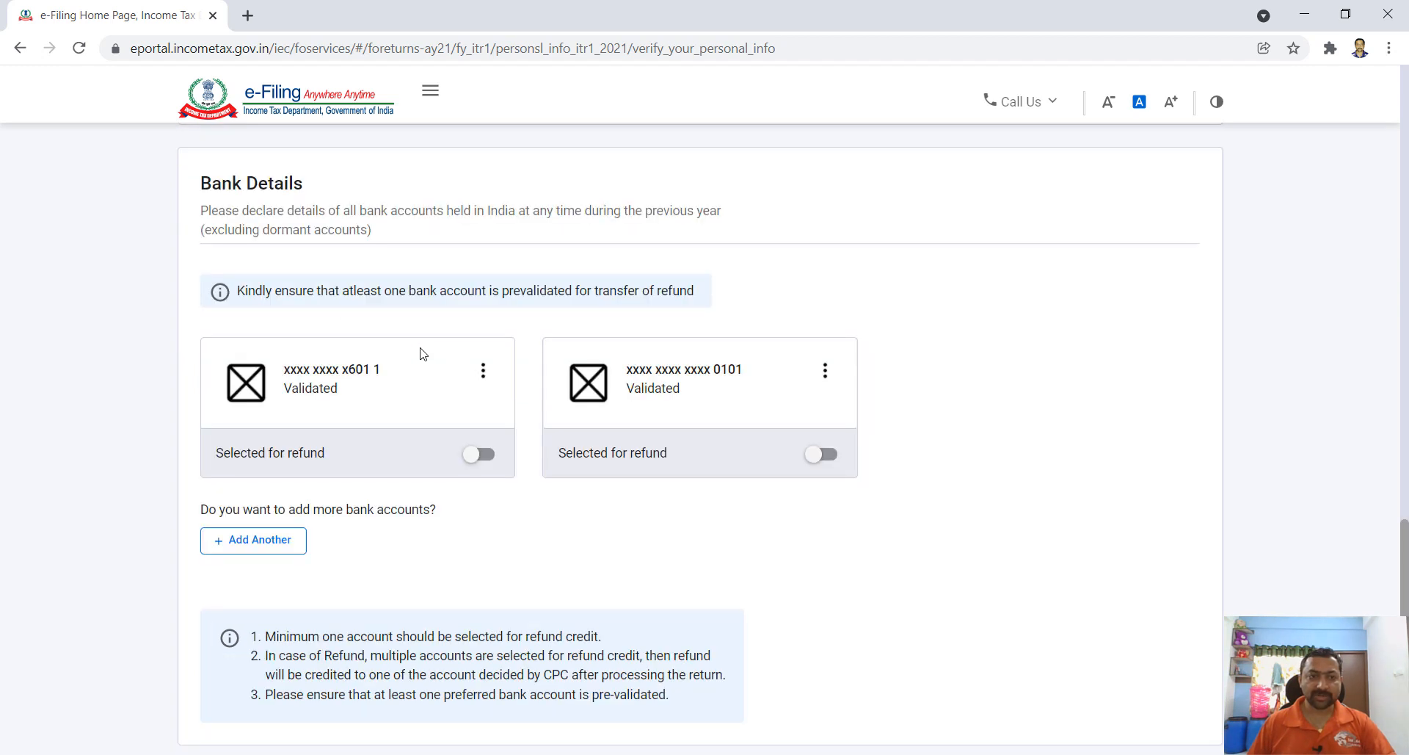
pyautogui.scroll(-1, 423, 354)
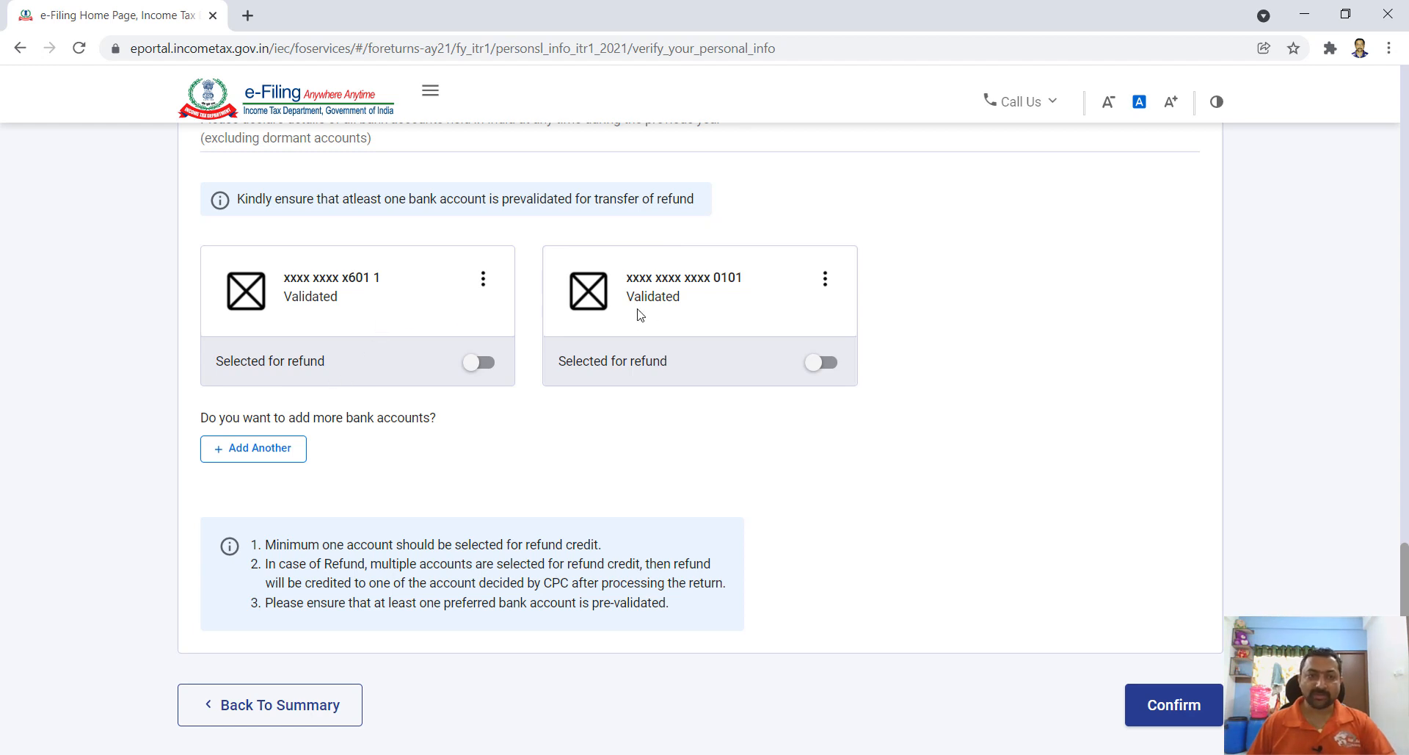
pyautogui.click(488, 365)
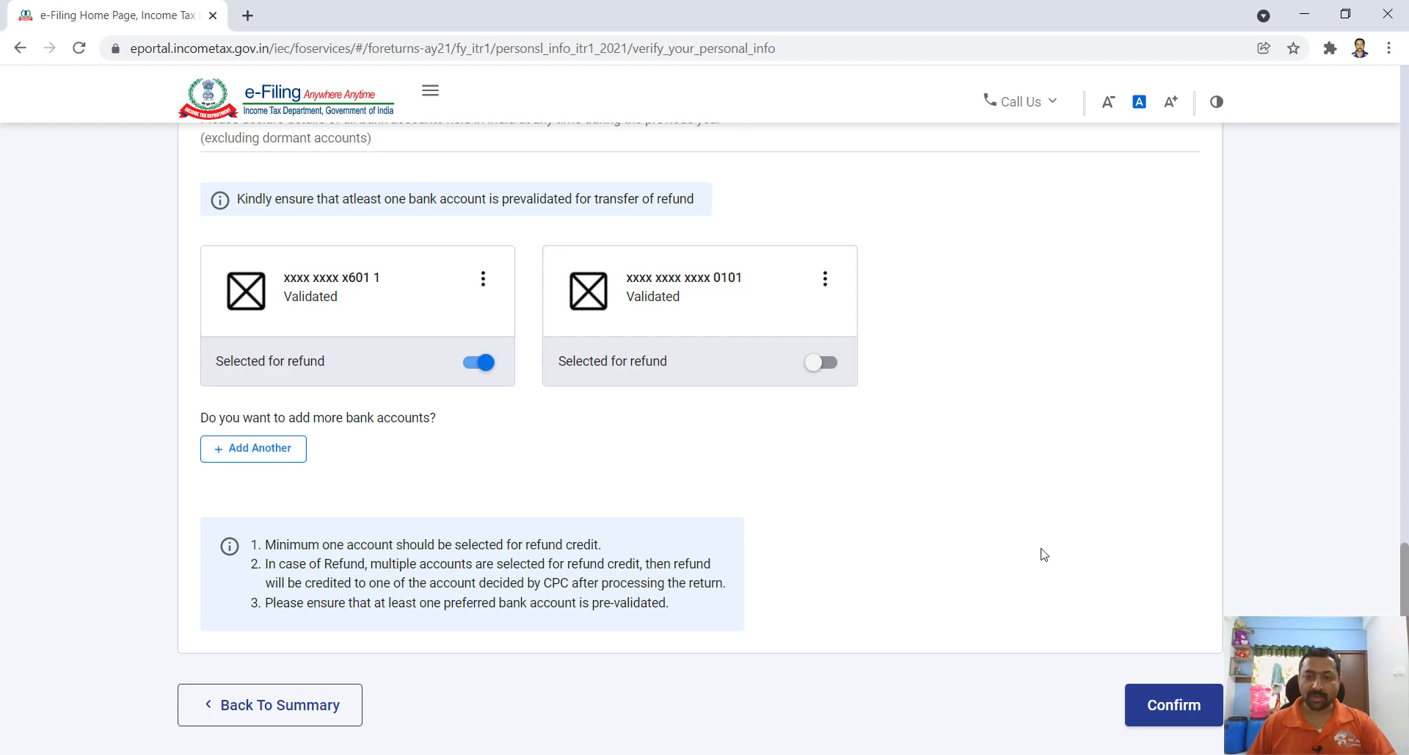
pyautogui.click(1159, 705)
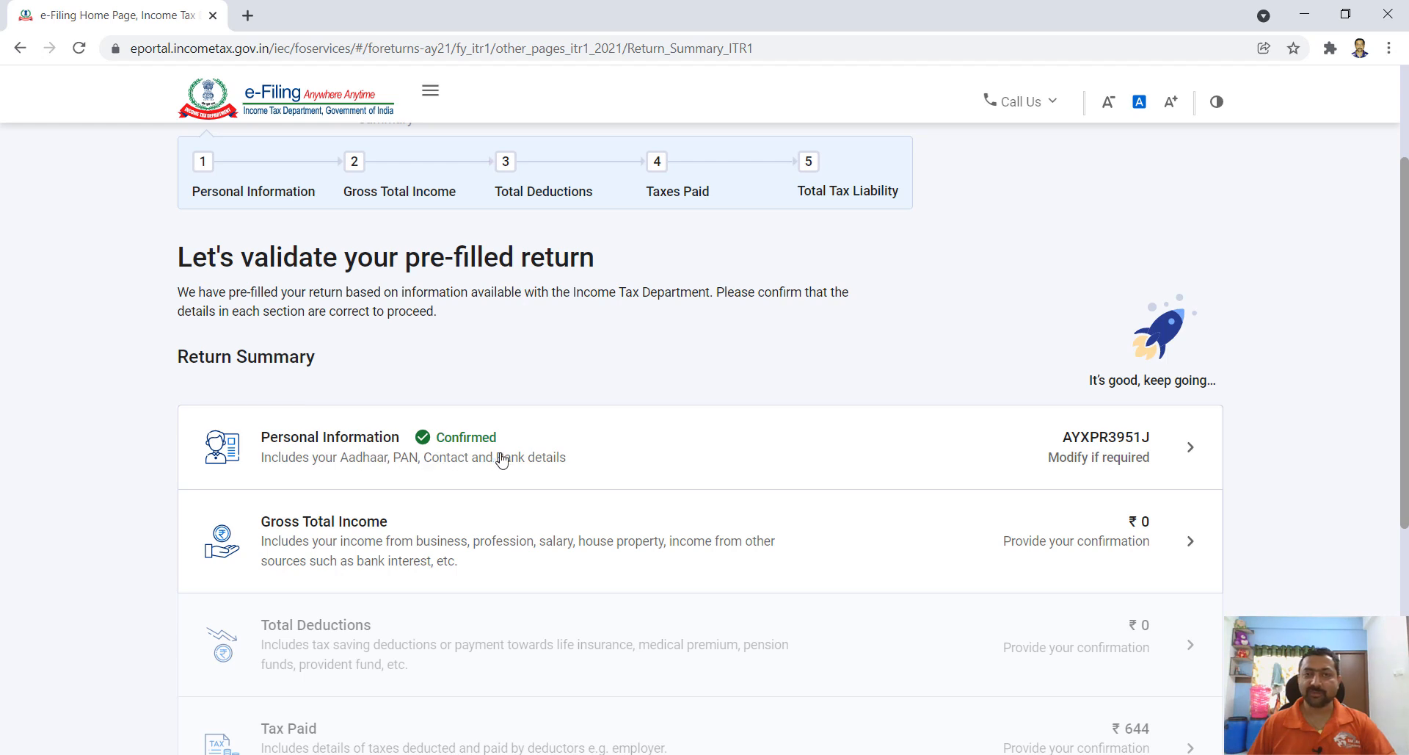
# - Open the Gross Total Income card from the Return Summary page
pyautogui.scroll(-1, 556, 461)
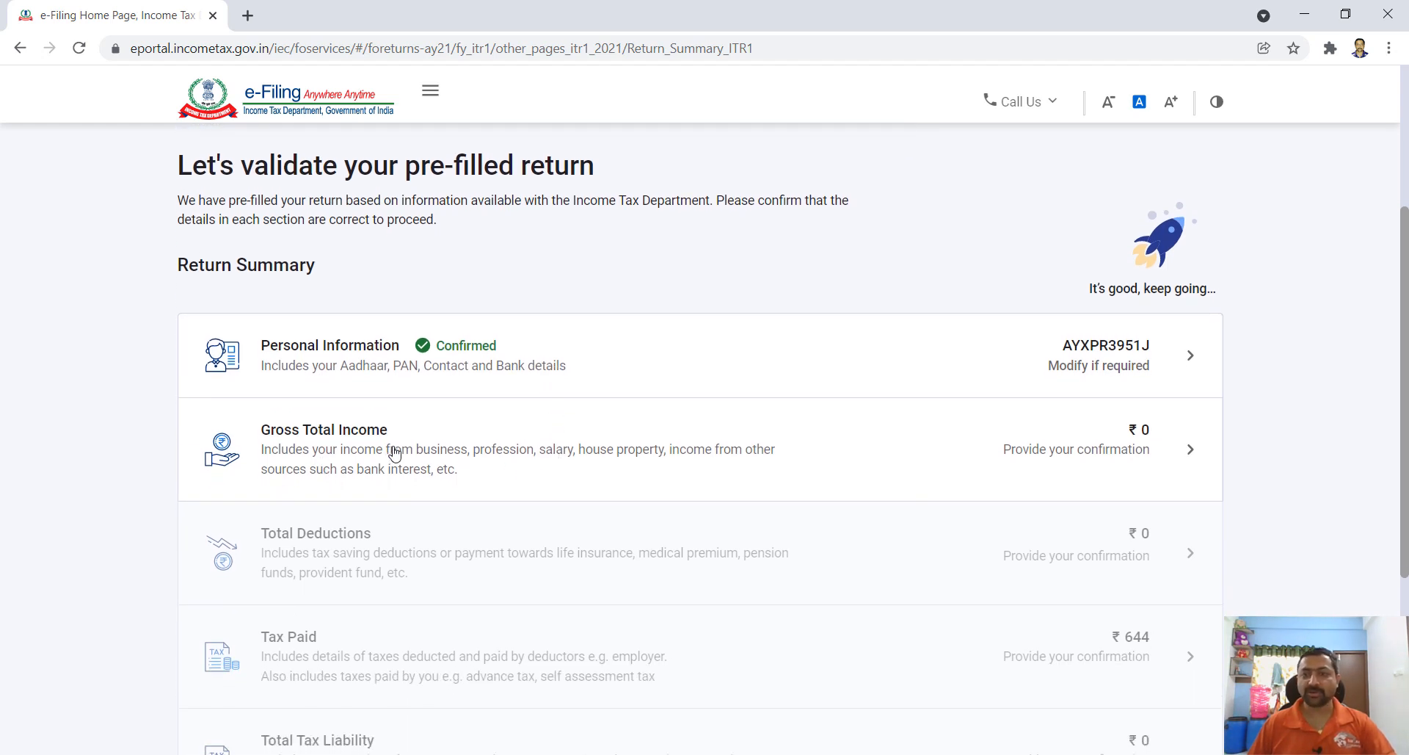
pyautogui.click(1057, 444)
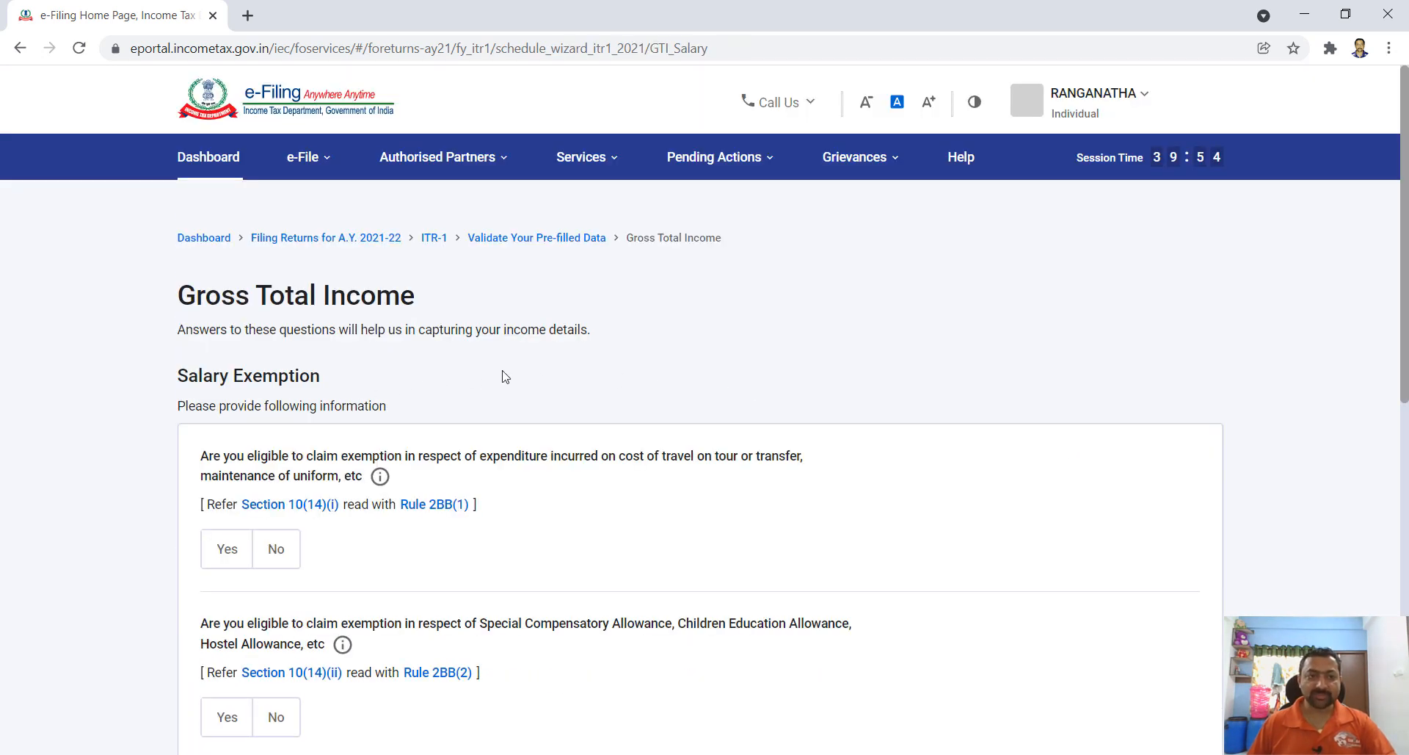
# - Answer No to the travel/uniform, Special Compensatory, House Rent, Leave Travel and other salary exemptions
pyautogui.scroll(-1, 537, 376)
pyautogui.scroll(-2, 472, 461)
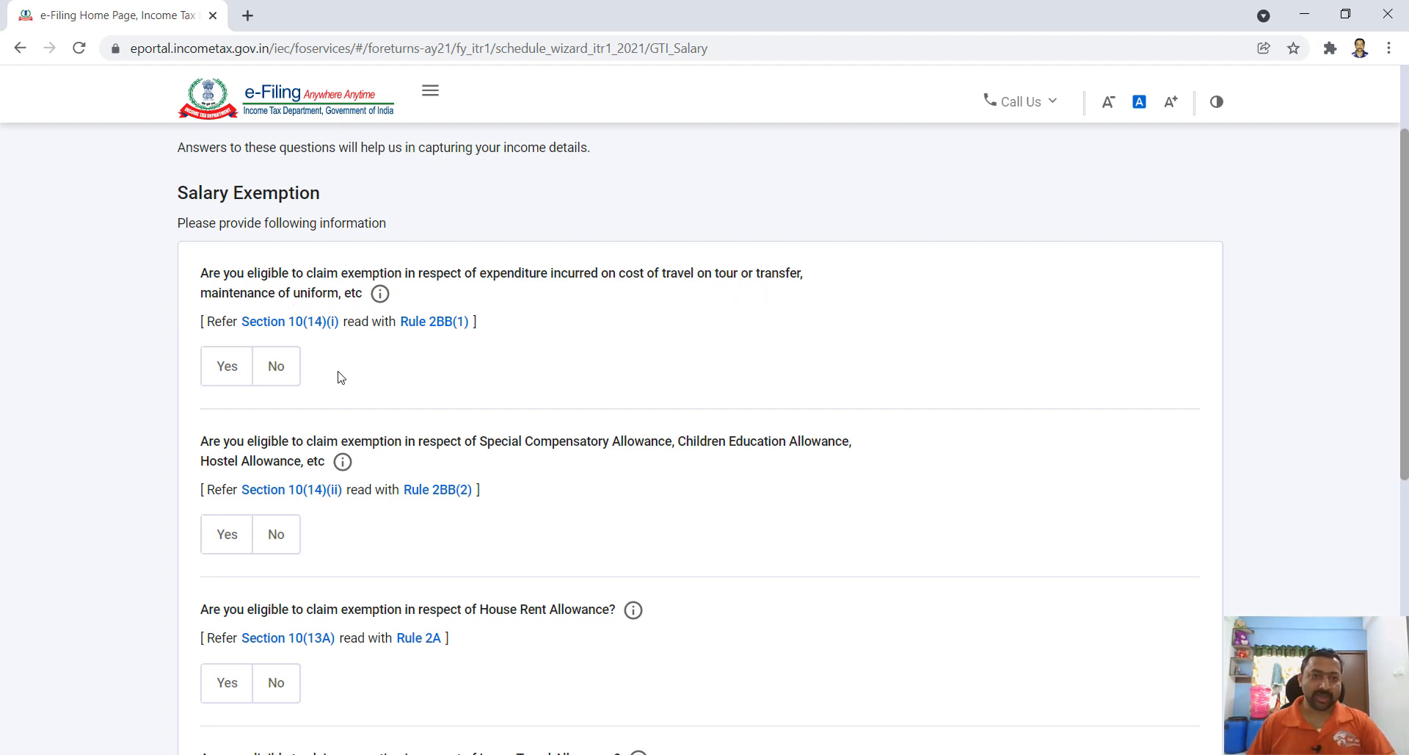
pyautogui.click(276, 371)
pyautogui.scroll(-2, 497, 390)
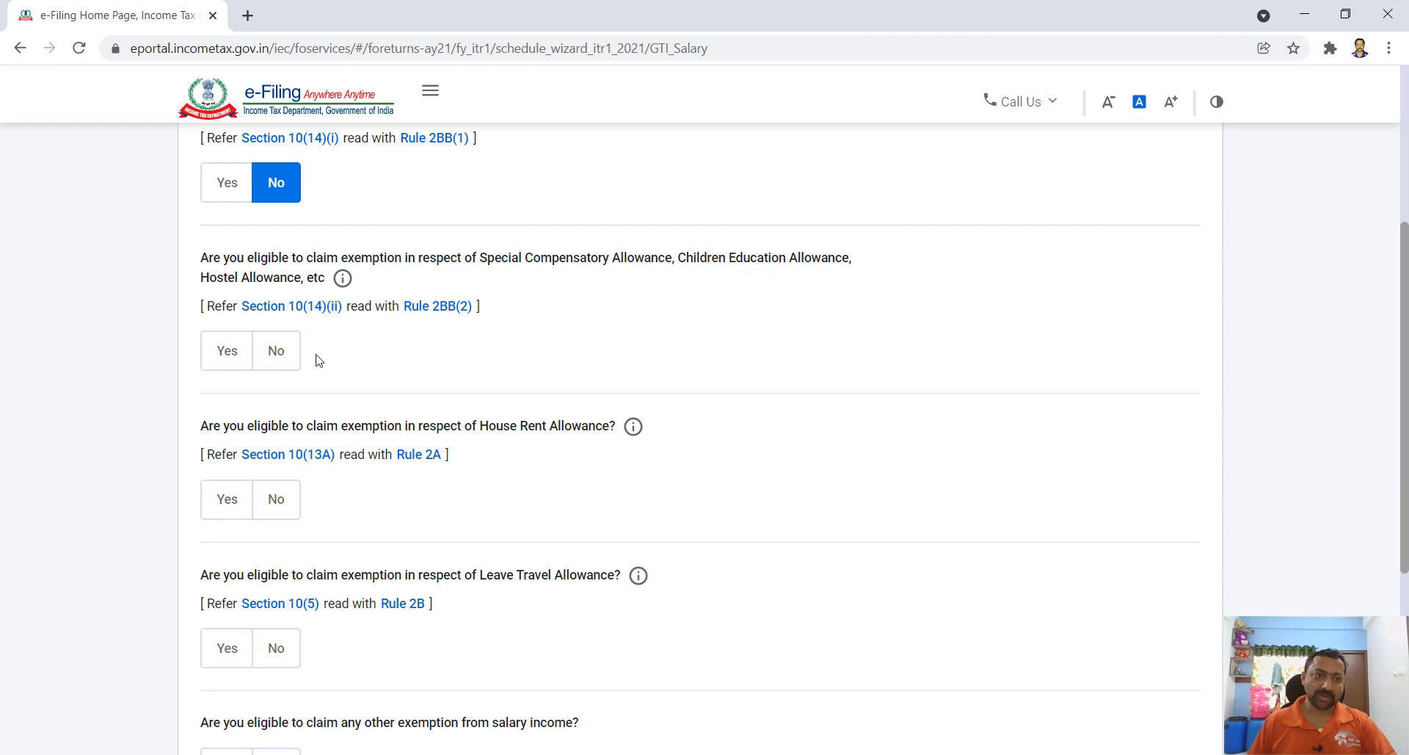
pyautogui.click(277, 354)
pyautogui.scroll(-1, 541, 377)
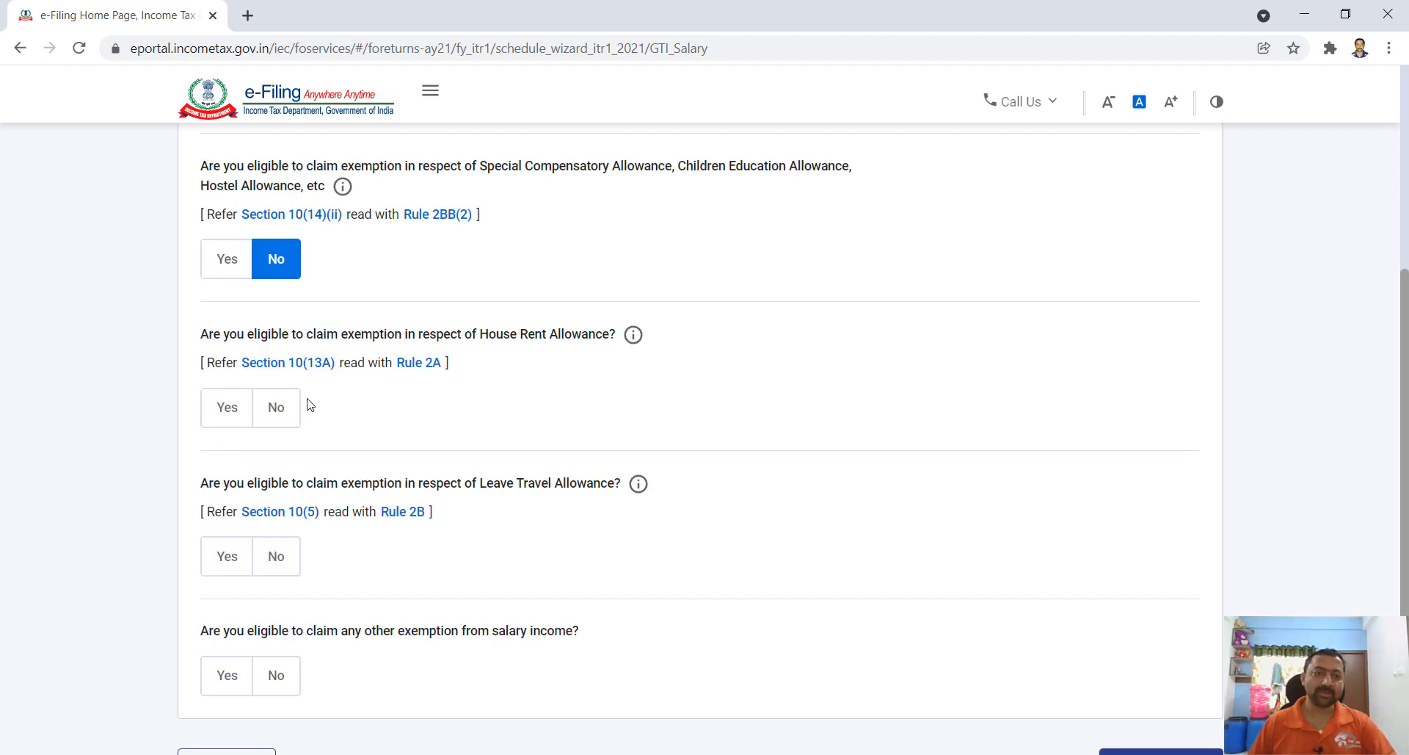
pyautogui.click(282, 408)
pyautogui.scroll(-2, 808, 415)
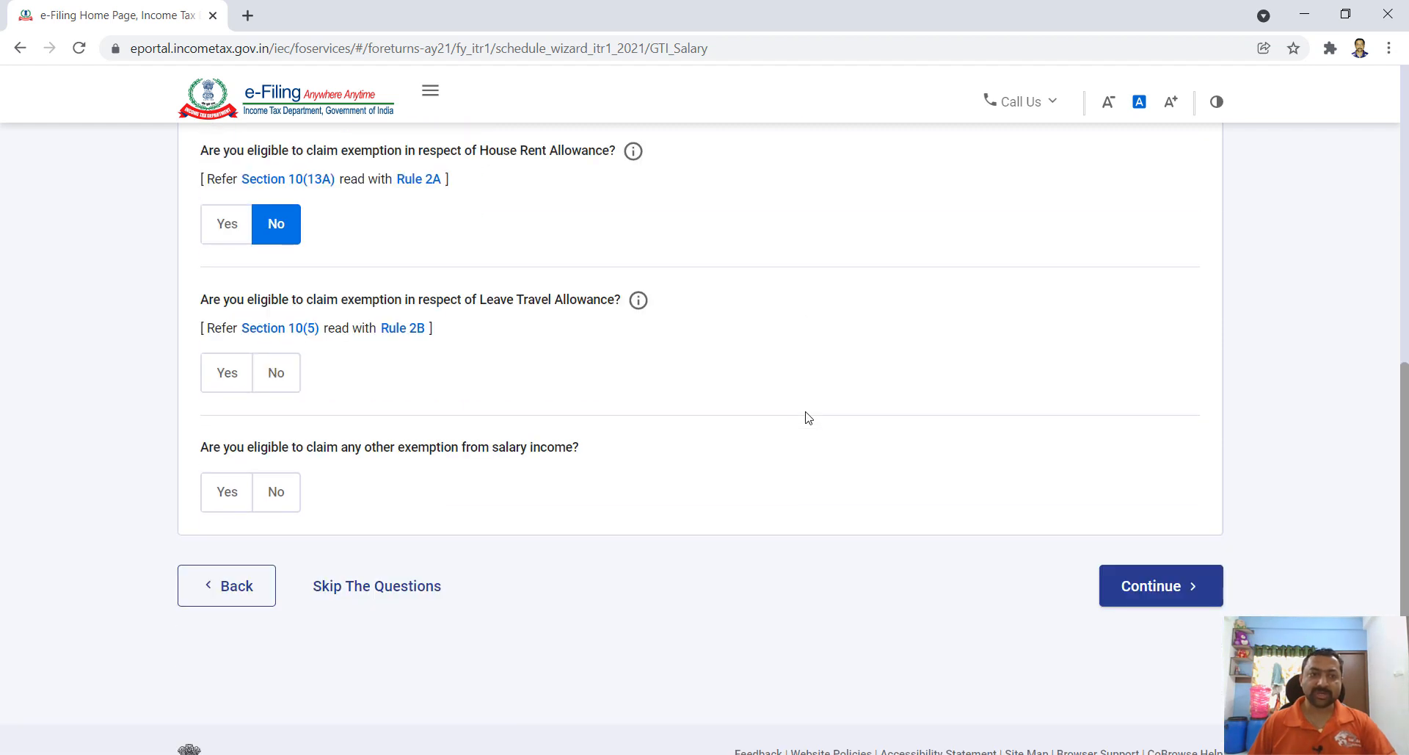
pyautogui.click(286, 384)
pyautogui.scroll(-1, 701, 425)
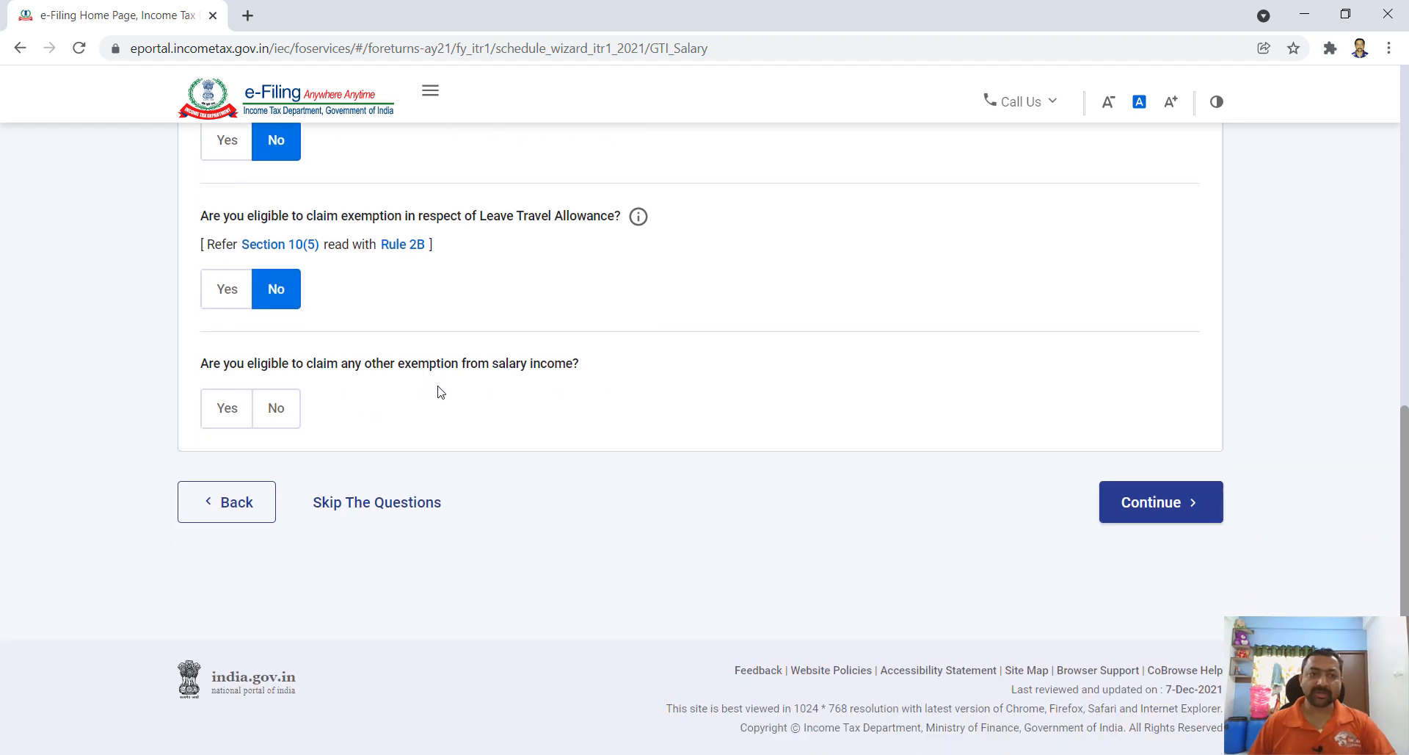
pyautogui.click(285, 411)
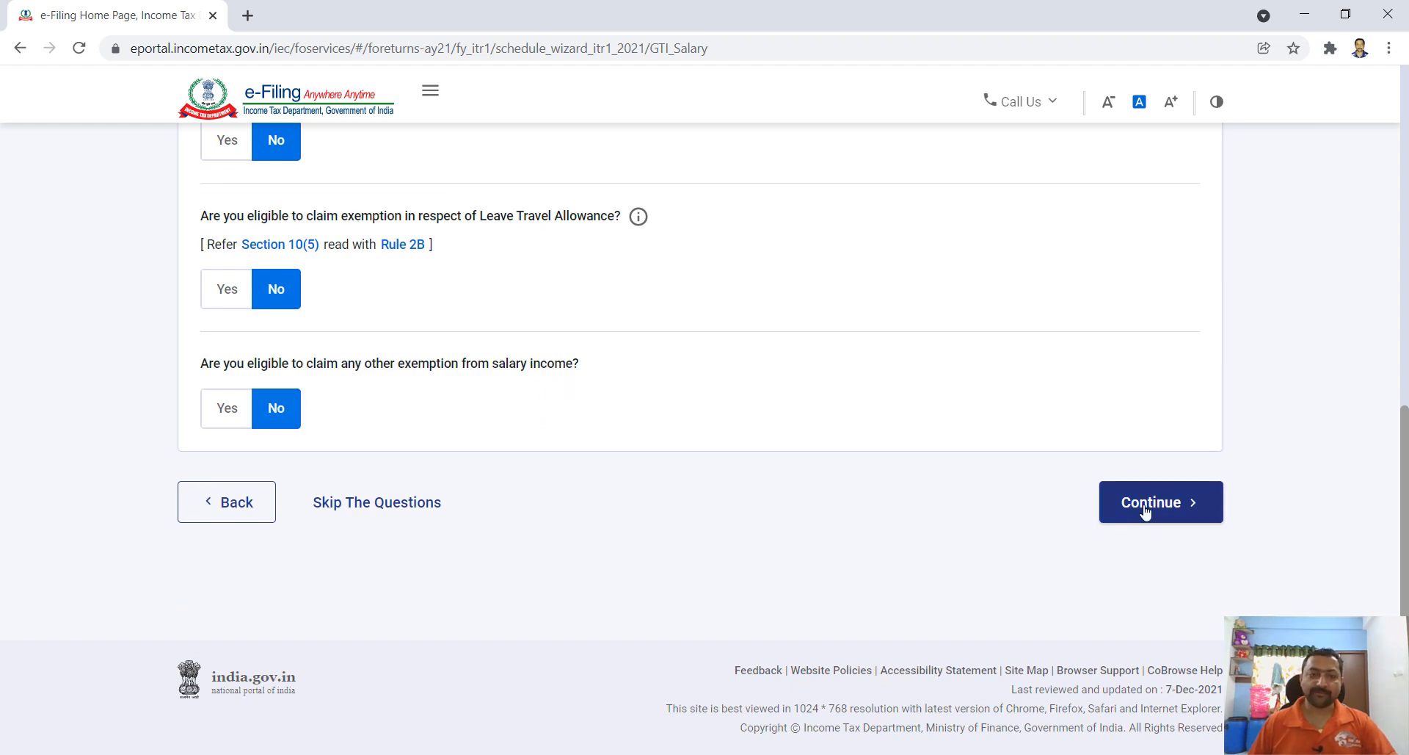
pyautogui.click(1145, 511)
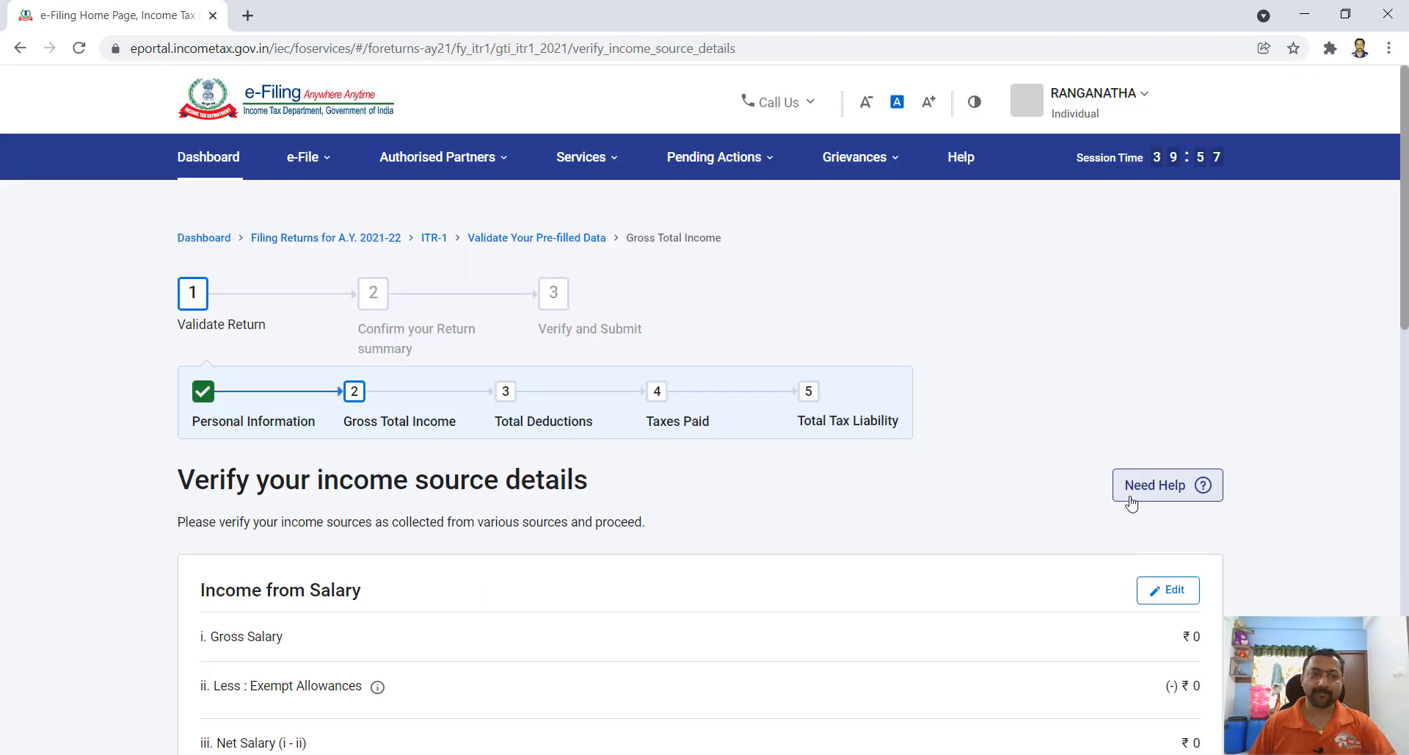
# - Open the Edit form of the Income from Salary card
pyautogui.scroll(-3, 420, 254)
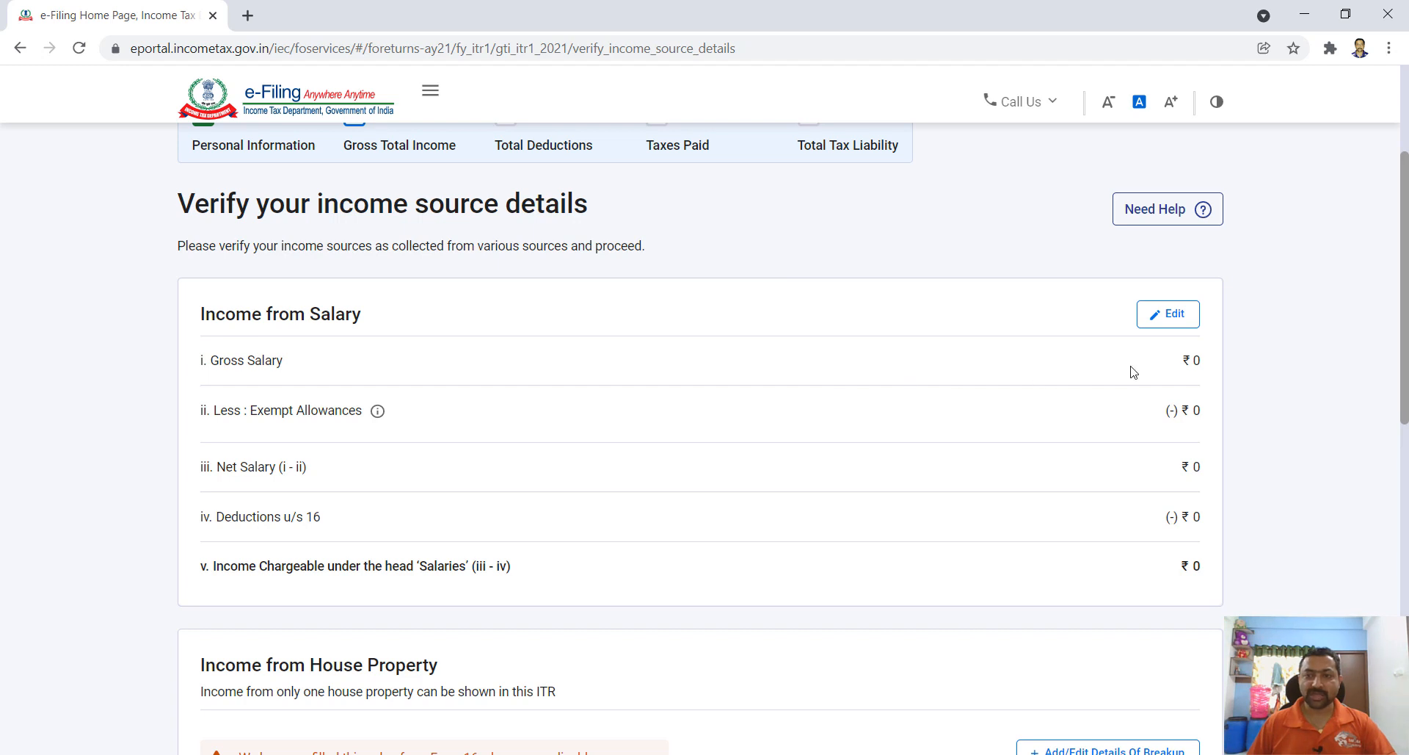
pyautogui.click(1173, 314)
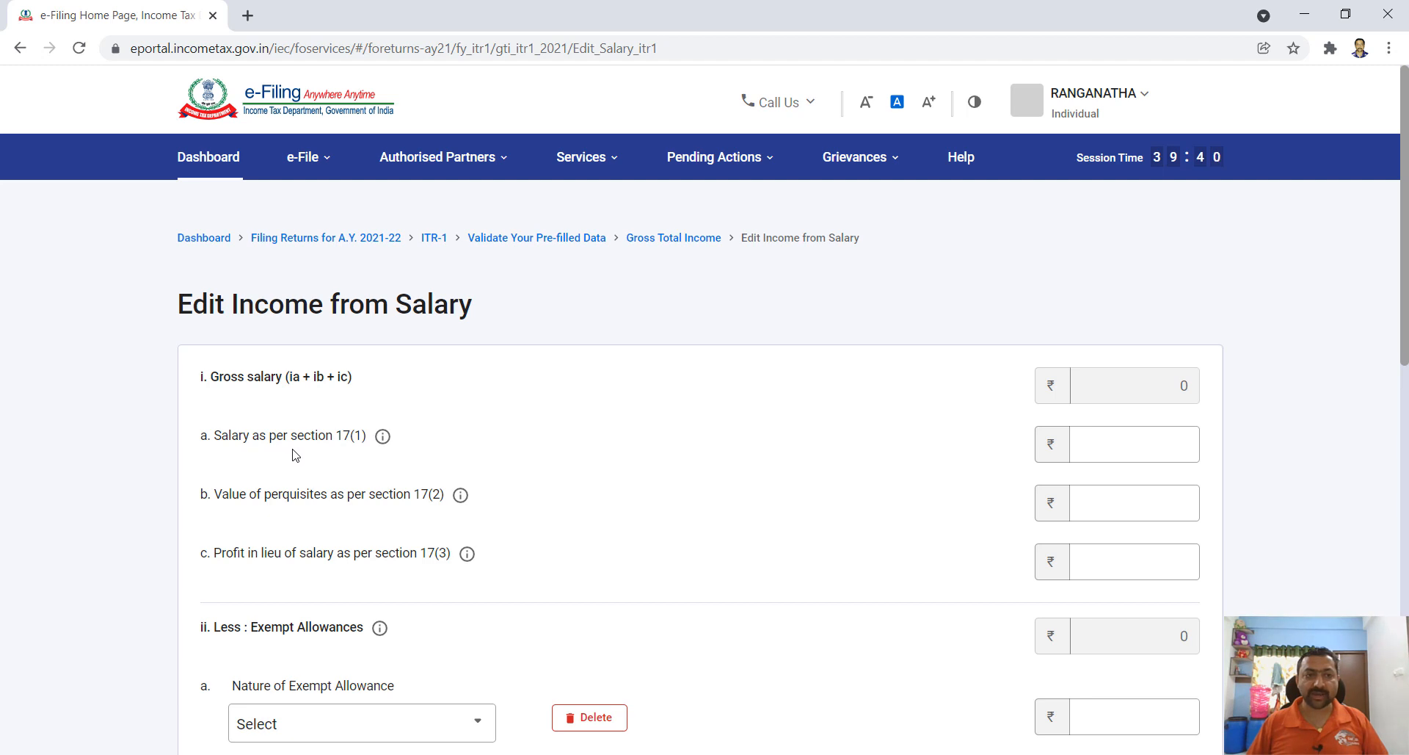
# - Enter ₹4,96,946 as salary under section 17(1)
pyautogui.click(1126, 435)
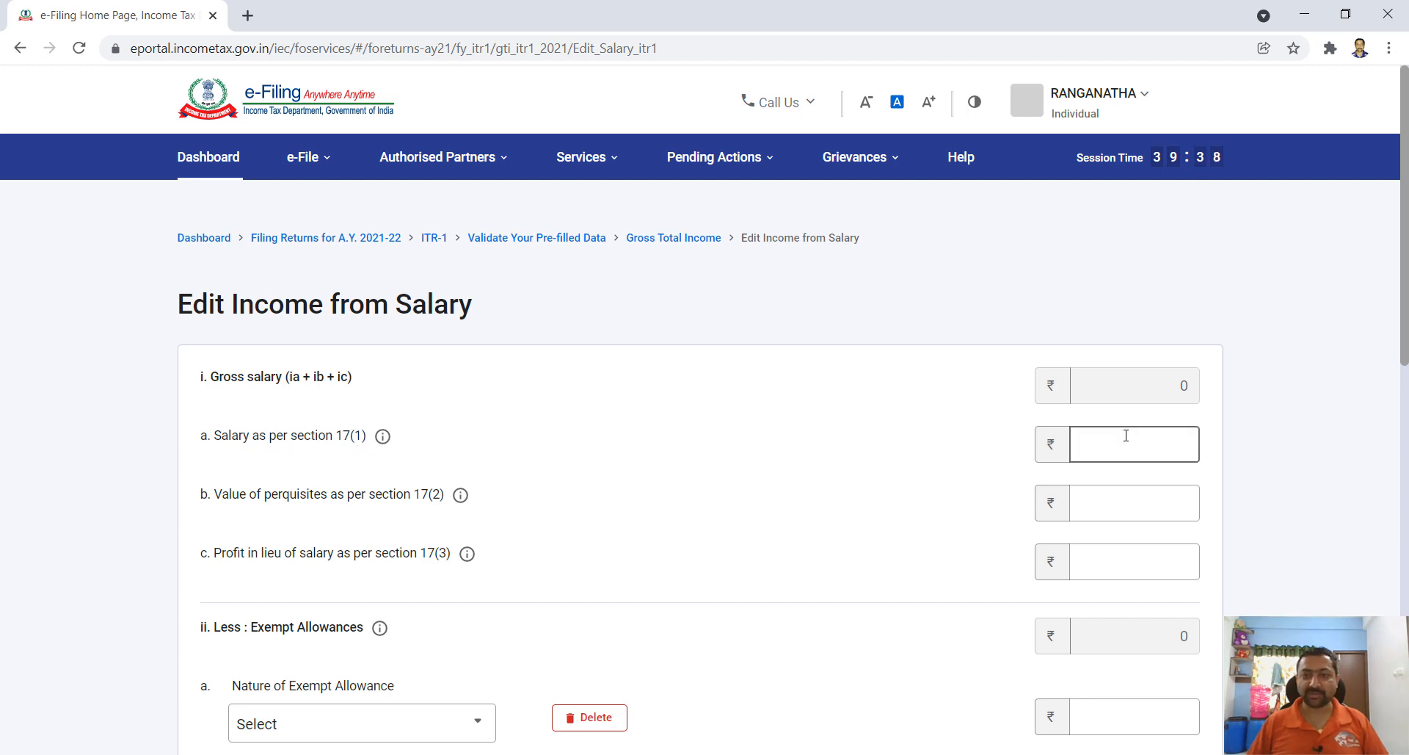
pyautogui.click(1116, 446)
pyautogui.write('496946')
pyautogui.click(862, 511)
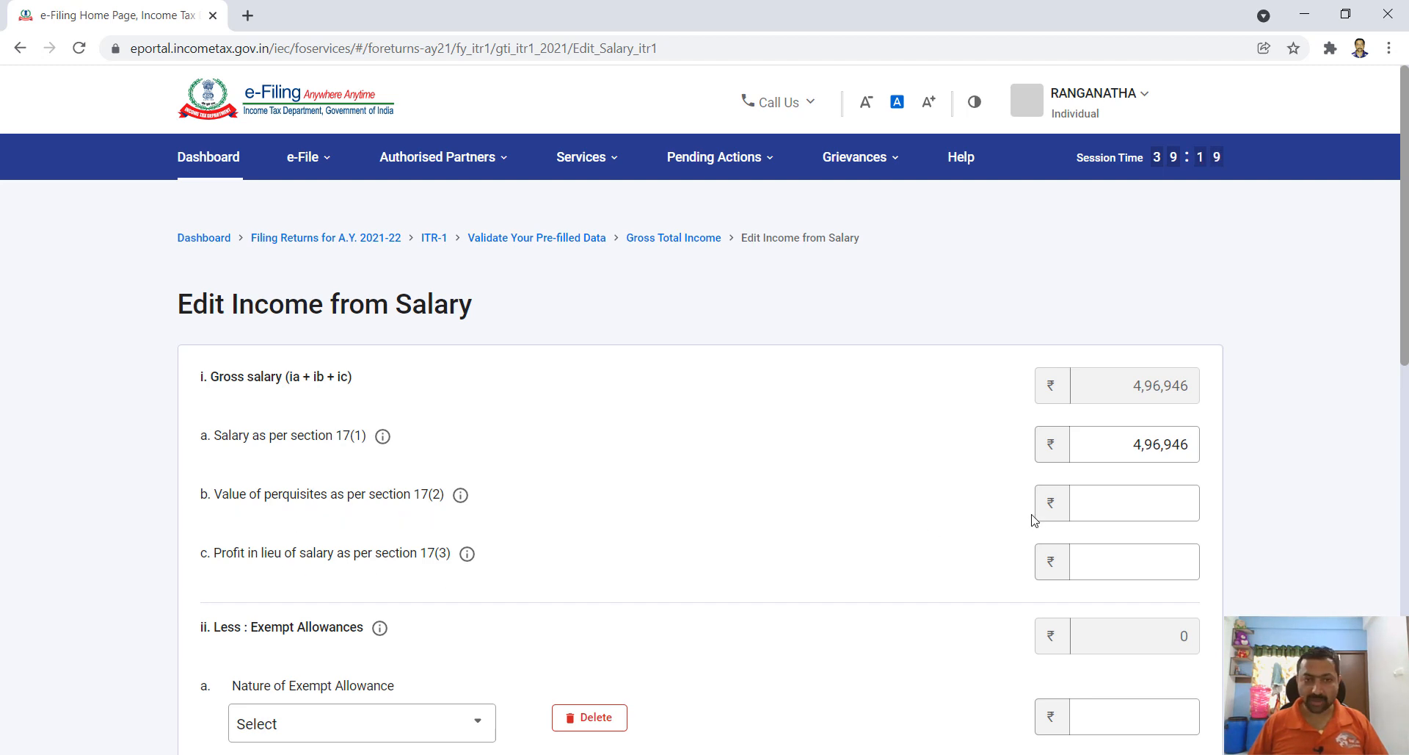
pyautogui.scroll(-1, 1028, 519)
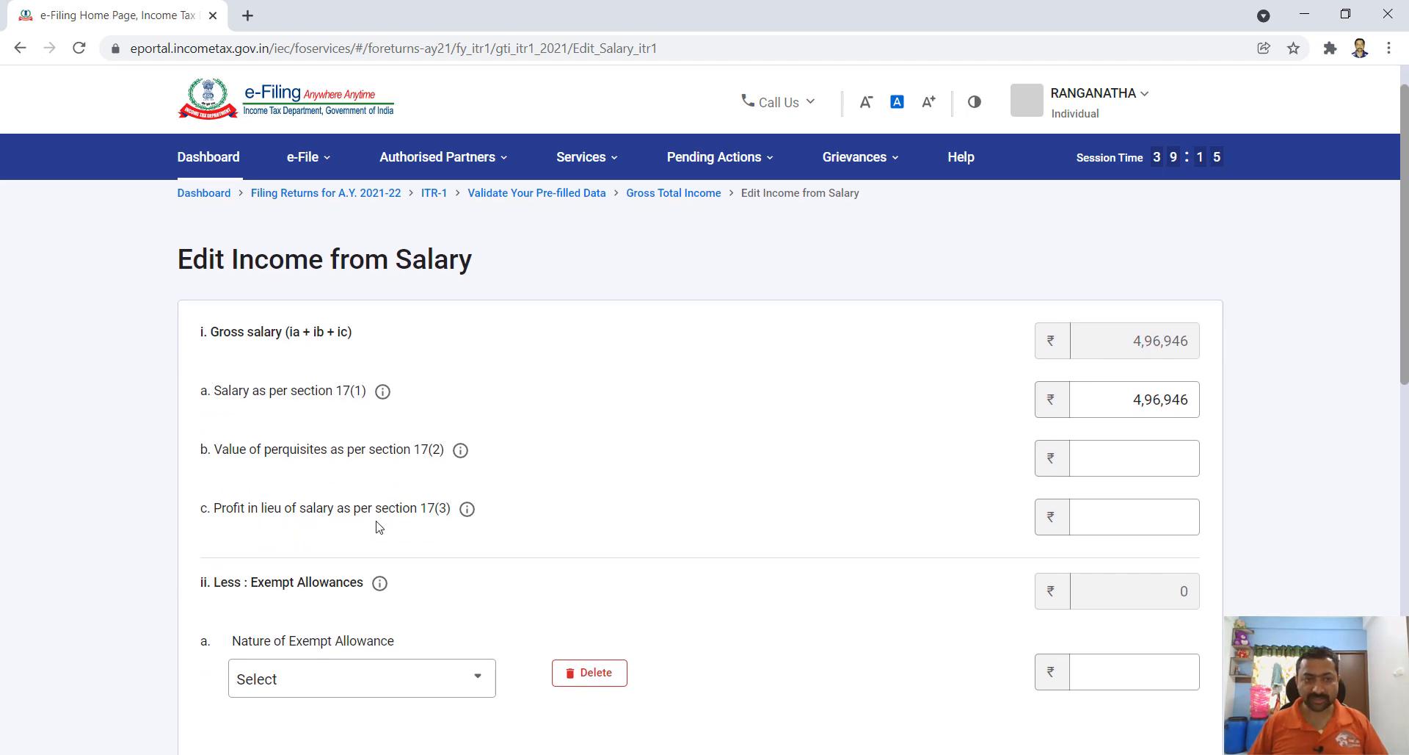
pyautogui.click(1143, 514)
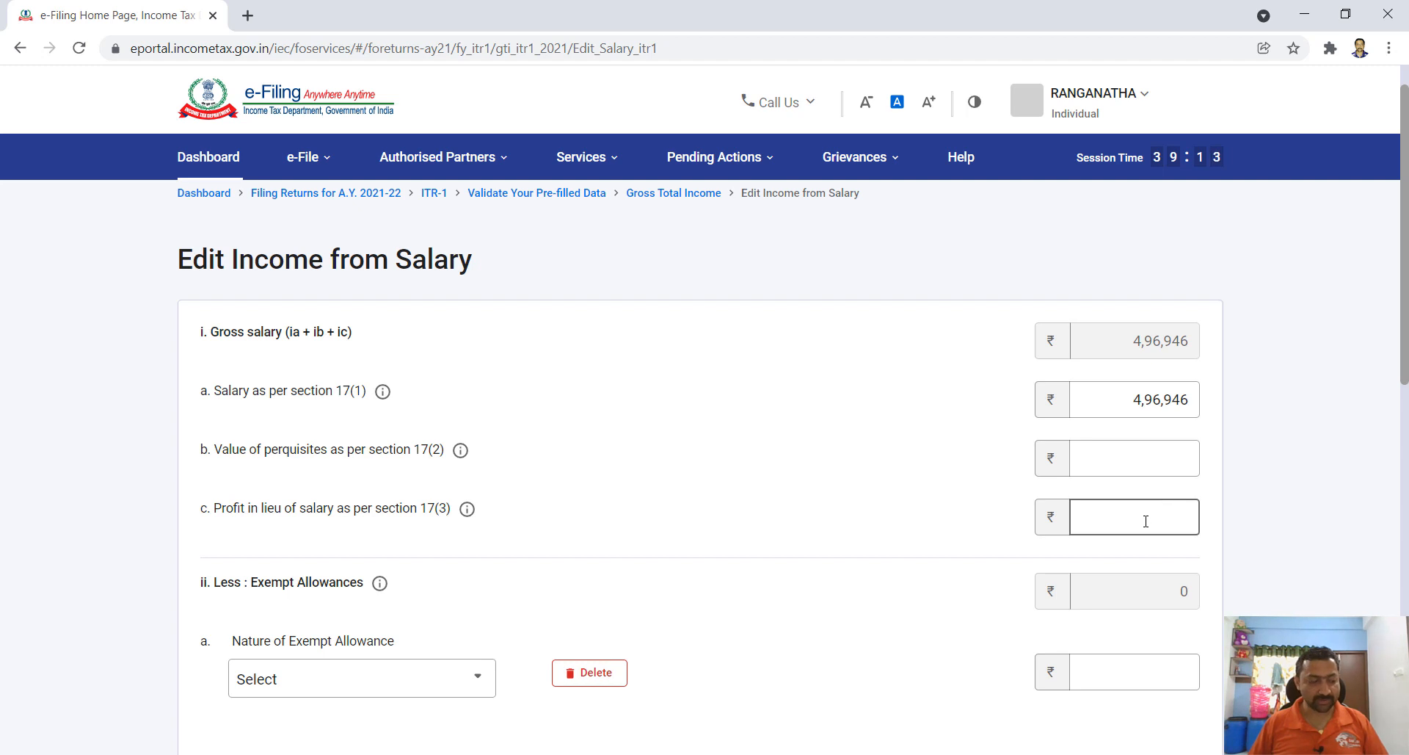
pyautogui.scroll(-1, 1146, 521)
pyautogui.scroll(-3, 1403, 331)
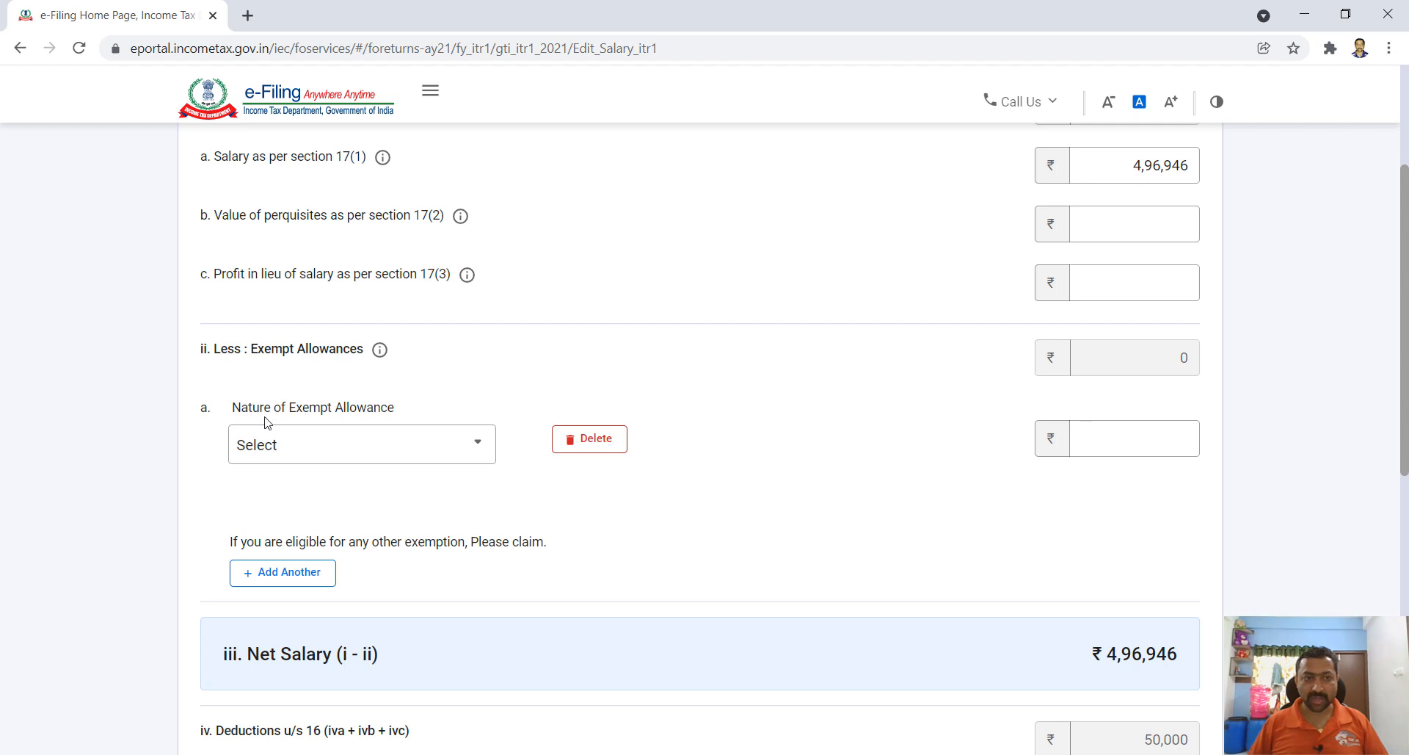
# - Delete the empty exempt allowance entry and save the salary details
pyautogui.click(478, 453)
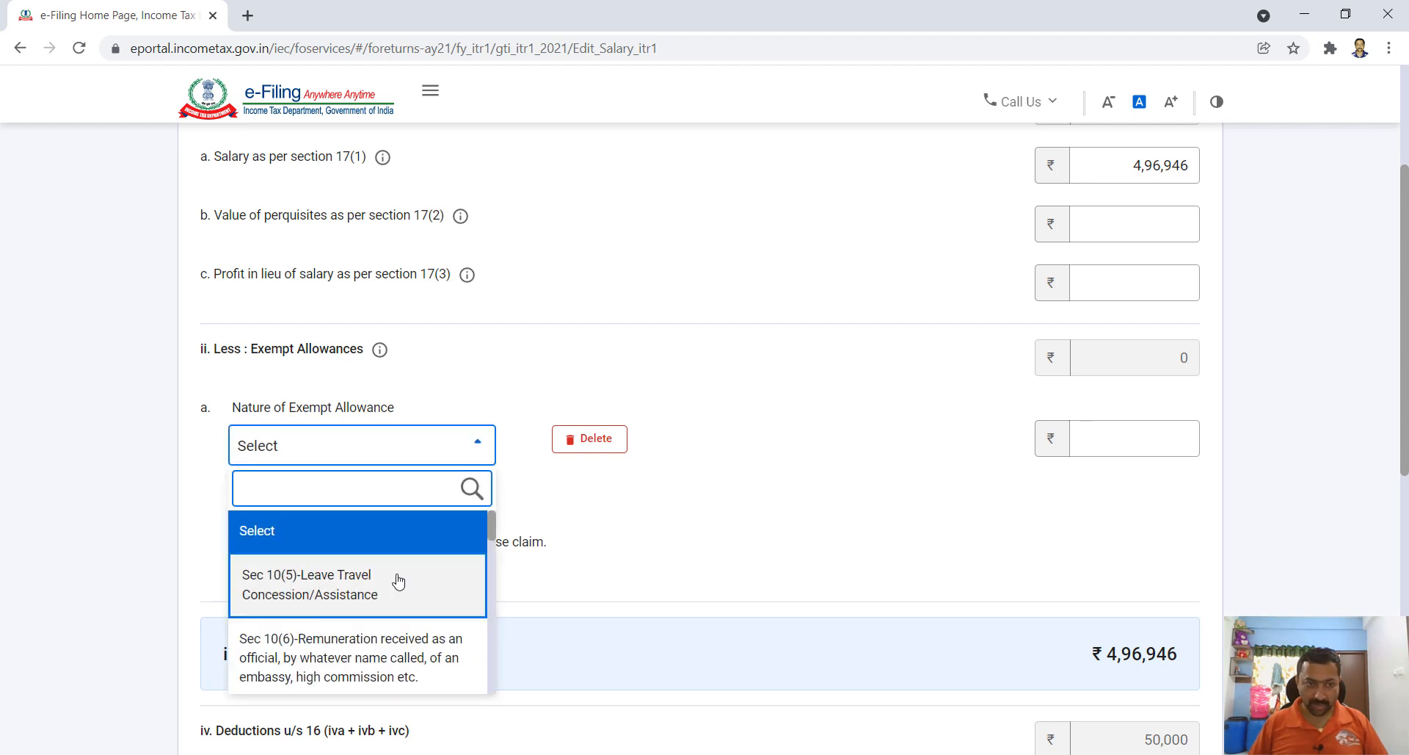
pyautogui.scroll(-1, 399, 582)
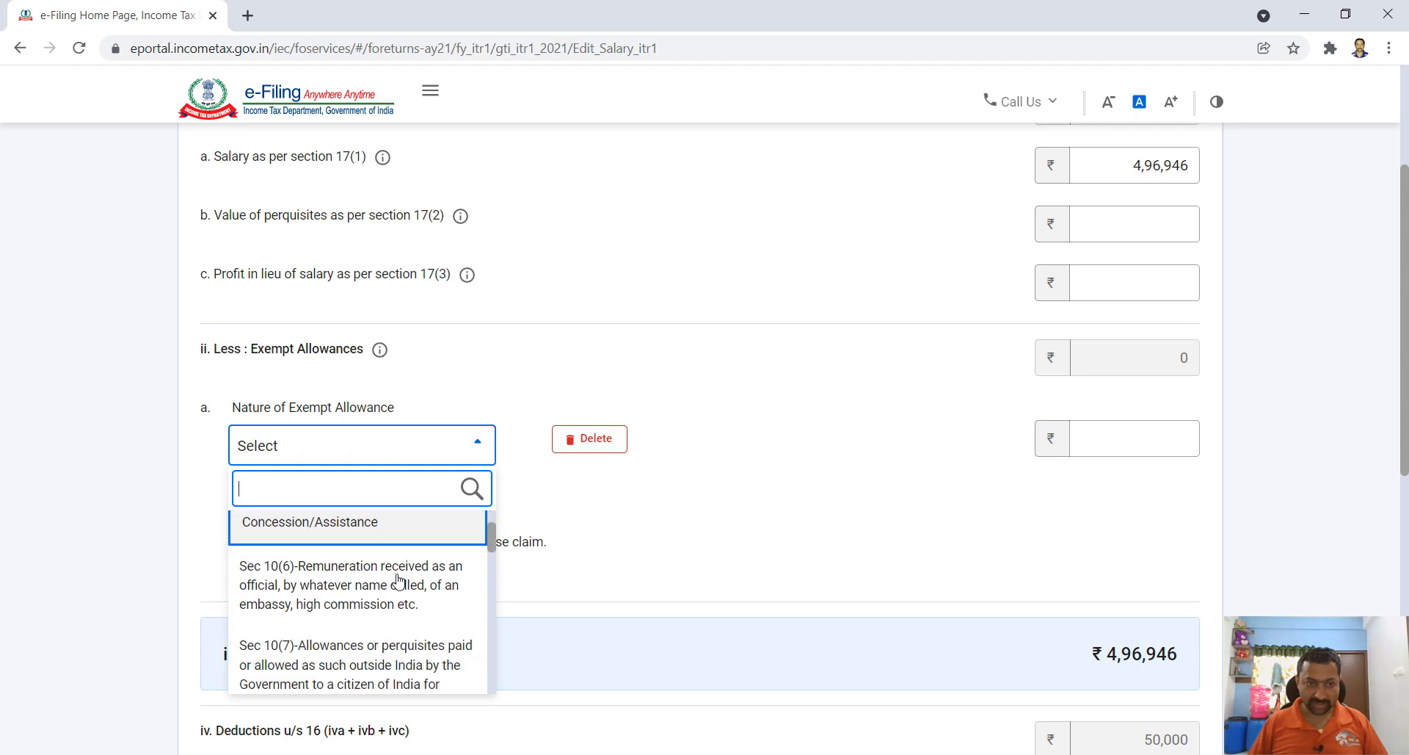
pyautogui.scroll(-4, 403, 604)
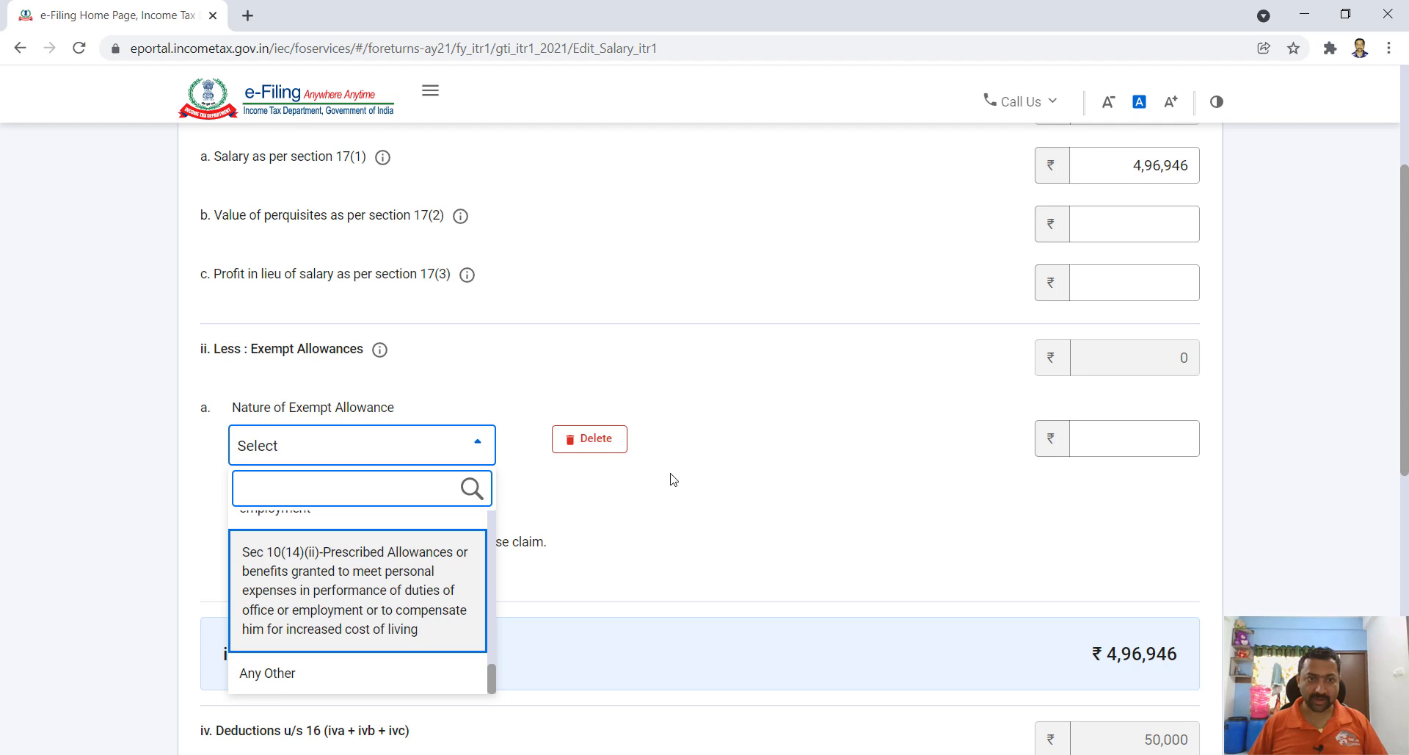
pyautogui.click(596, 446)
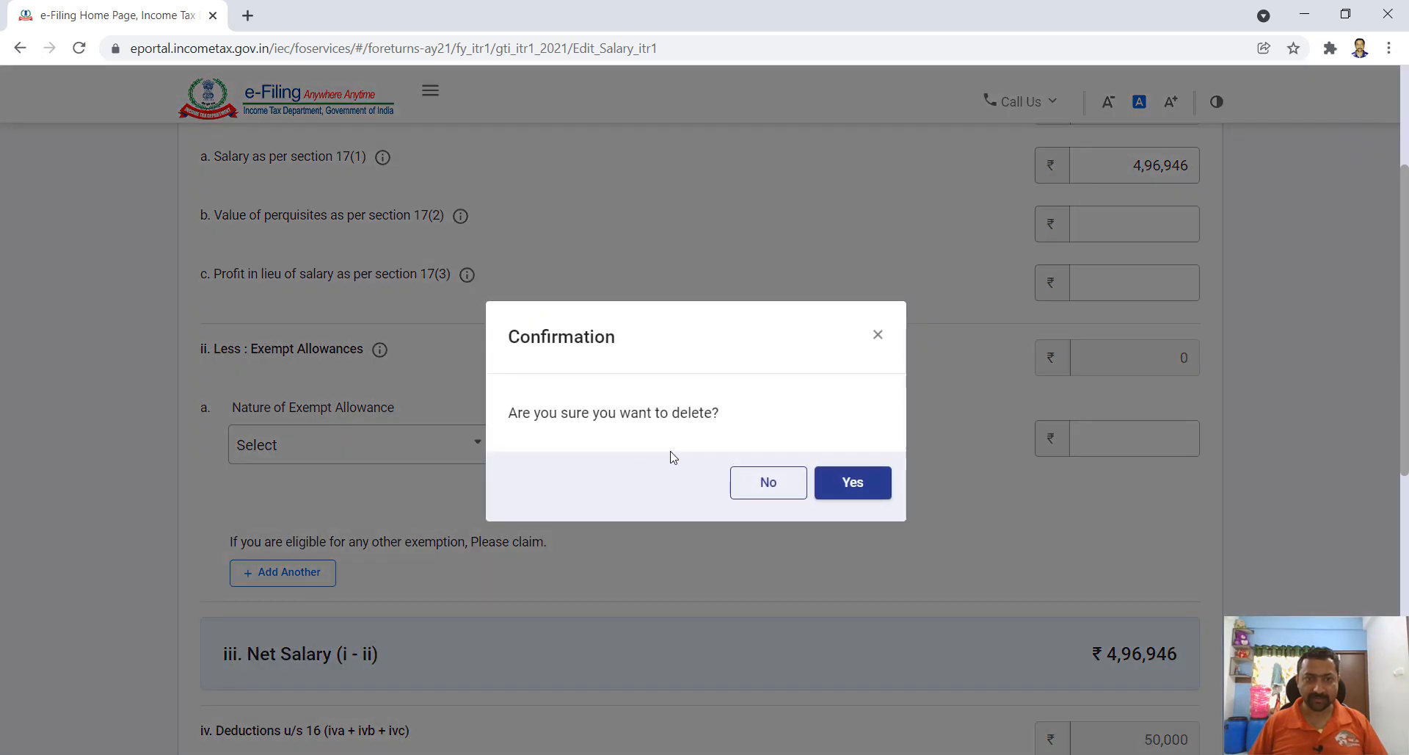
pyautogui.click(841, 482)
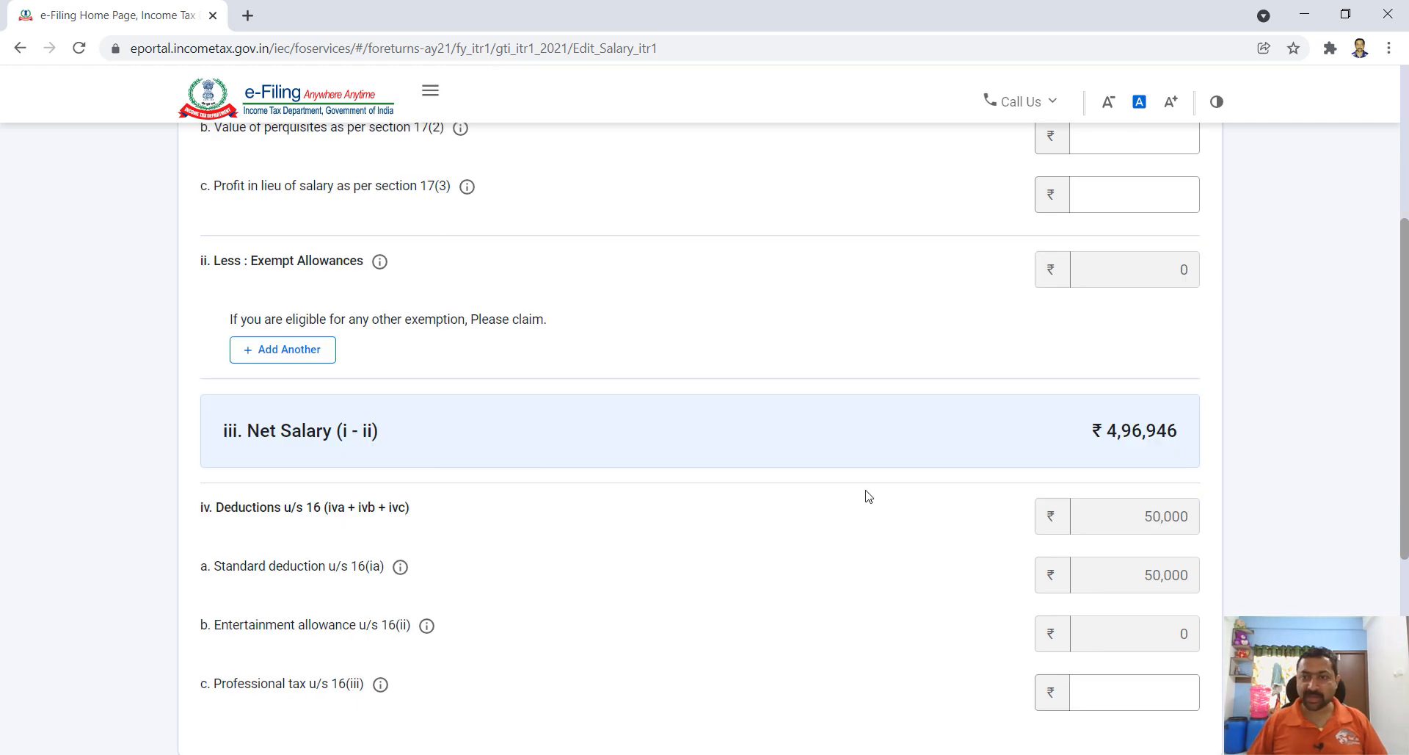
pyautogui.scroll(-1, 1150, 460)
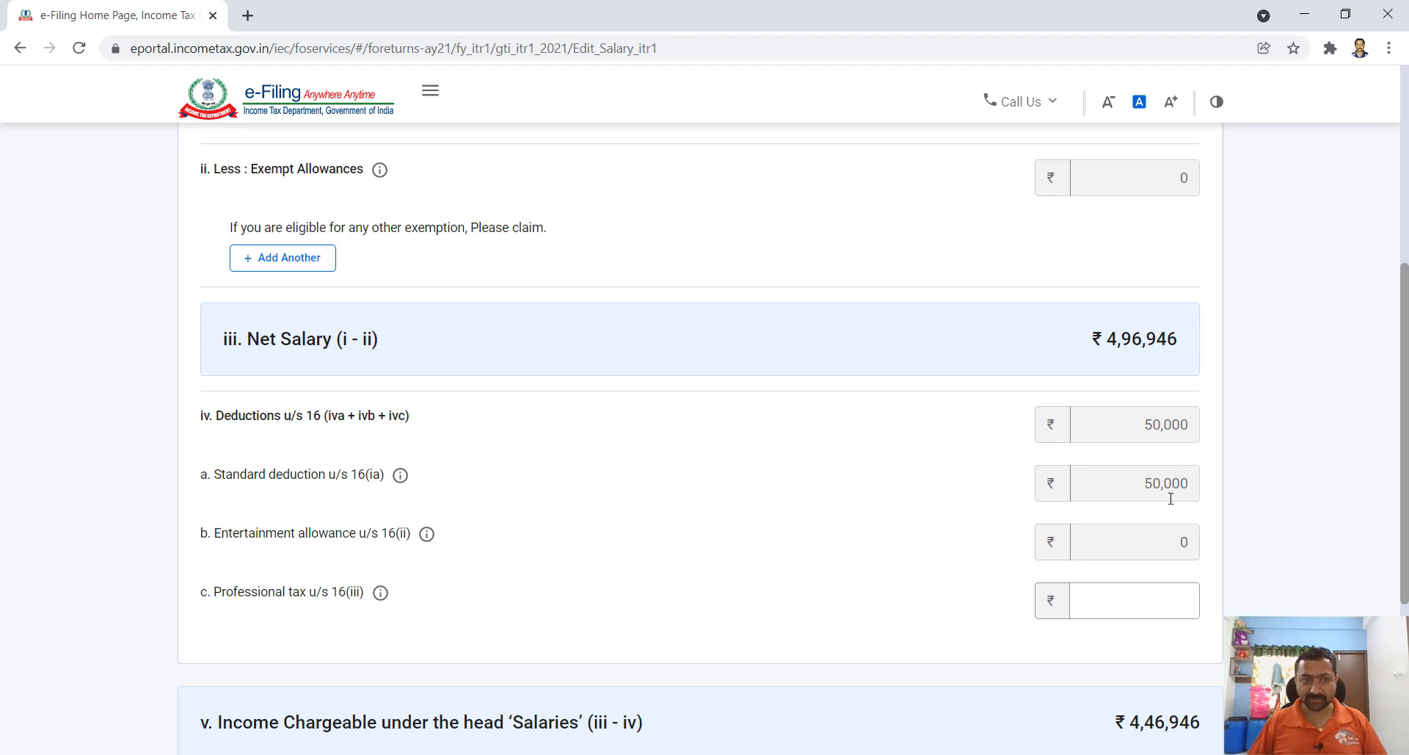
pyautogui.scroll(-2, 761, 529)
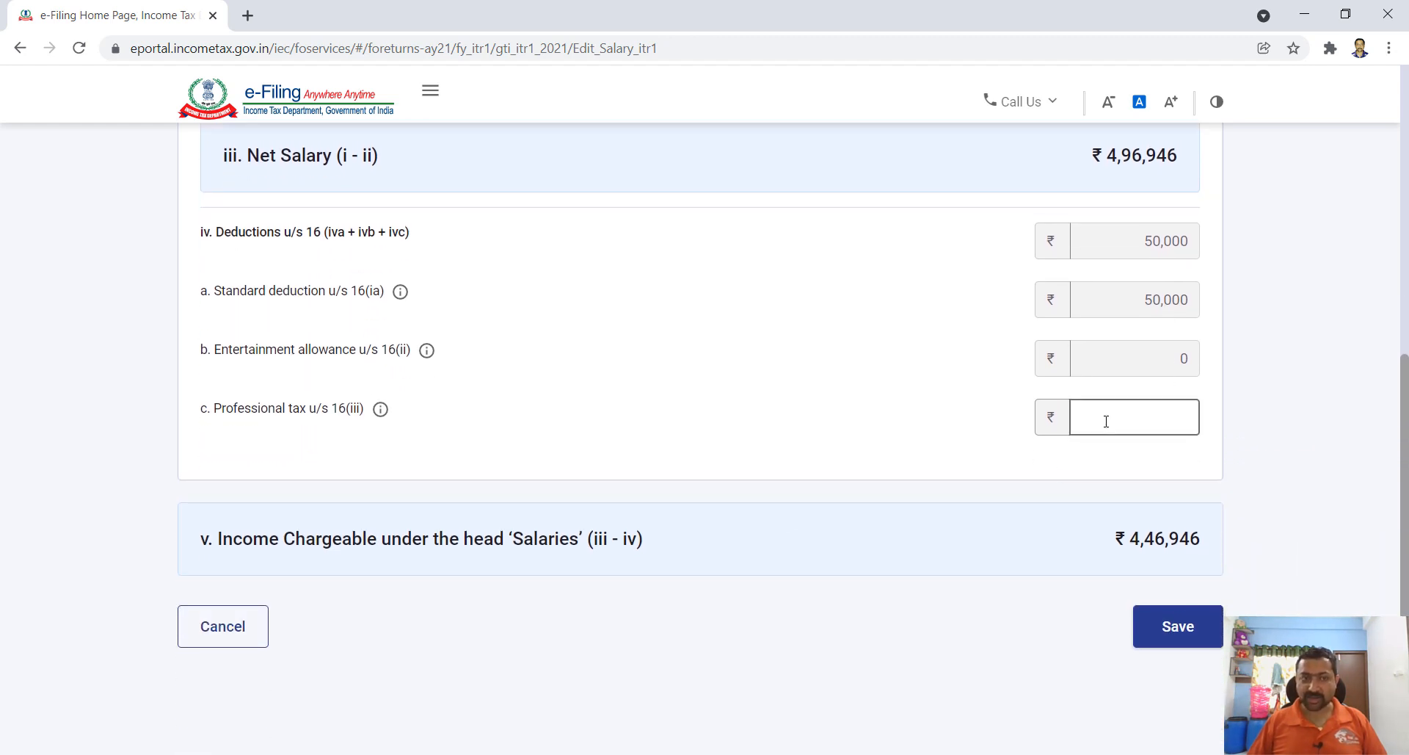
pyautogui.scroll(-1, 1093, 423)
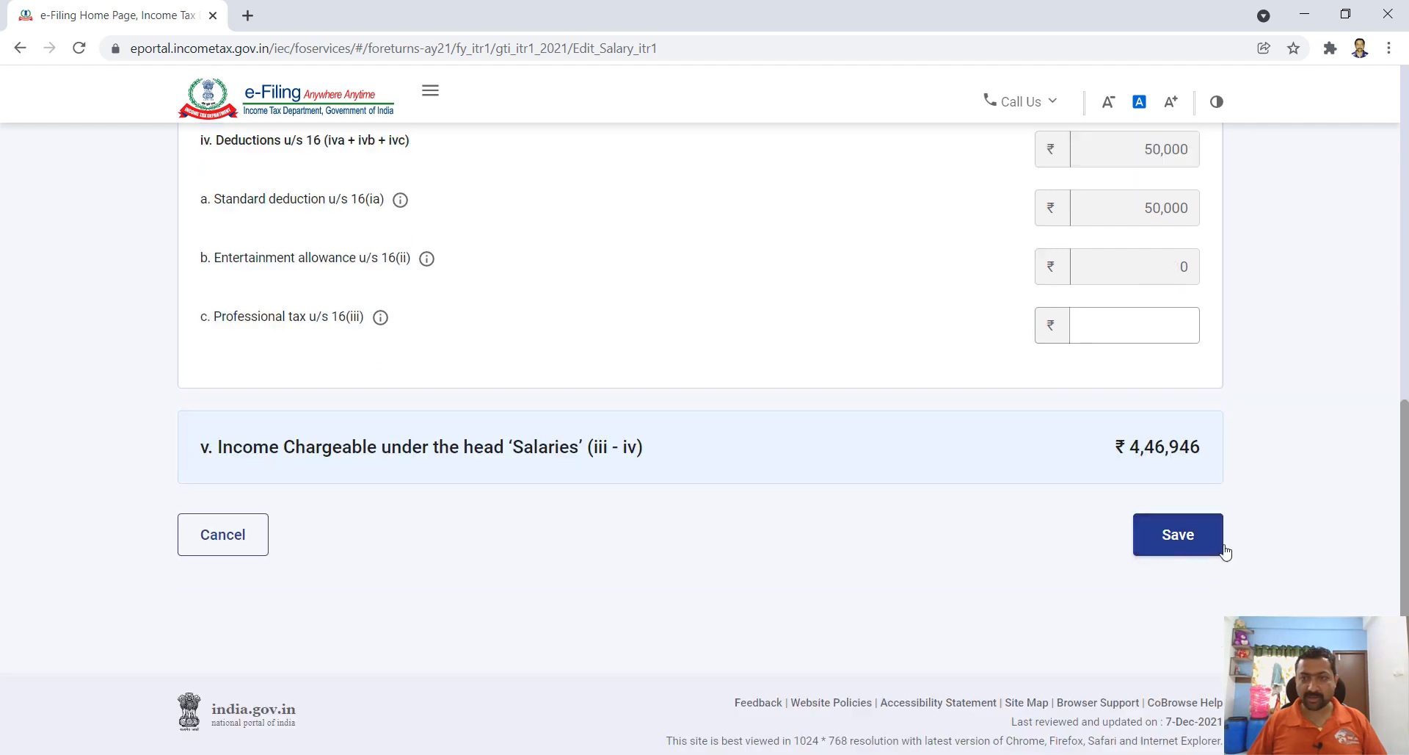
pyautogui.click(1177, 544)
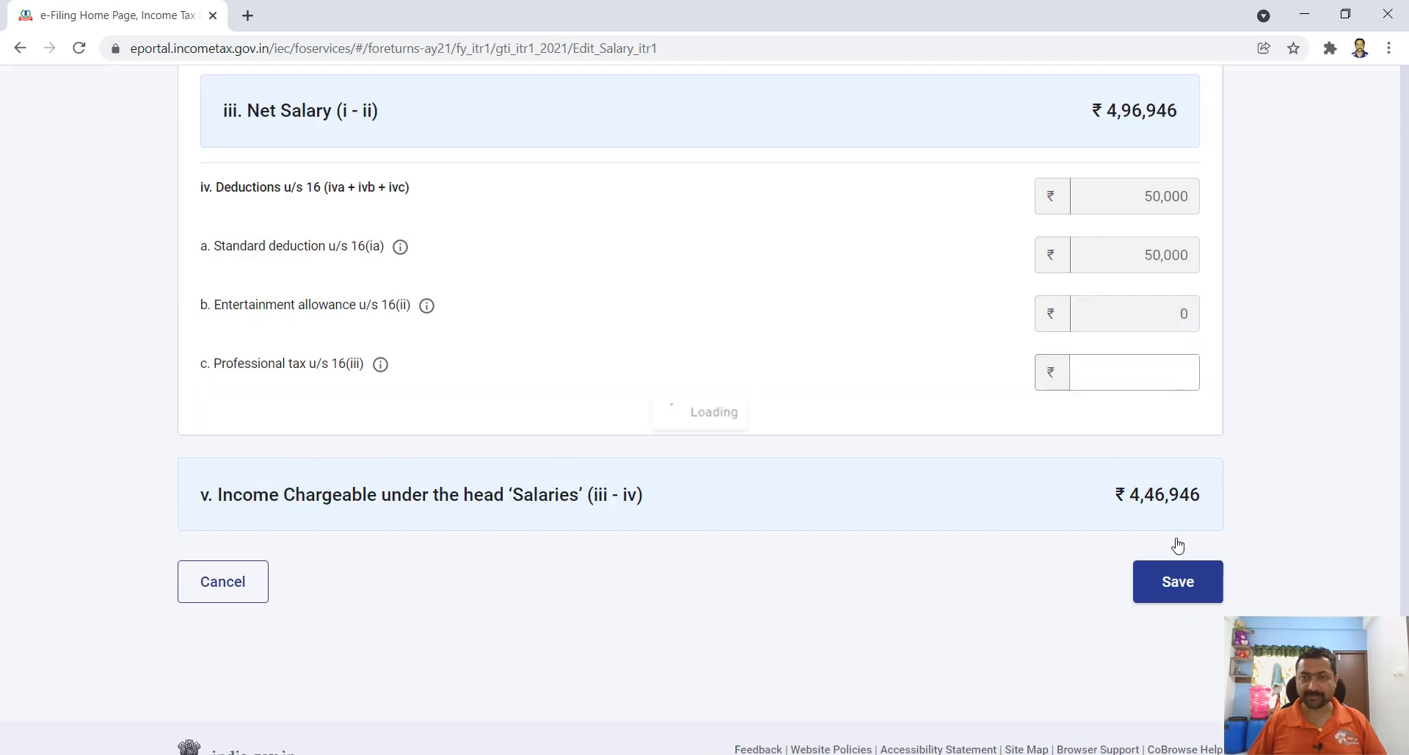
# - Add a Let Out house property breakup with ₹51,000 gross rent received
pyautogui.scroll(-5, 1006, 541)
pyautogui.scroll(-3, 992, 544)
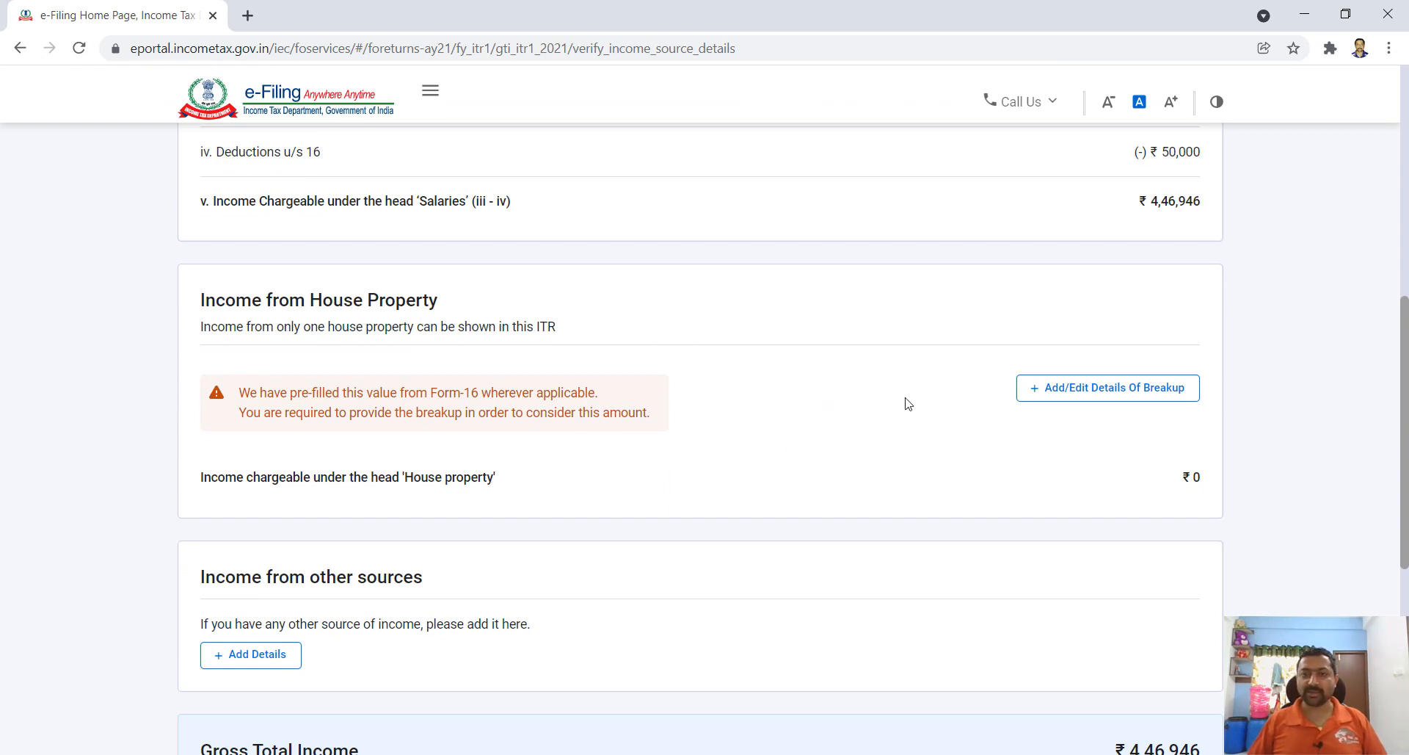
pyautogui.click(1081, 396)
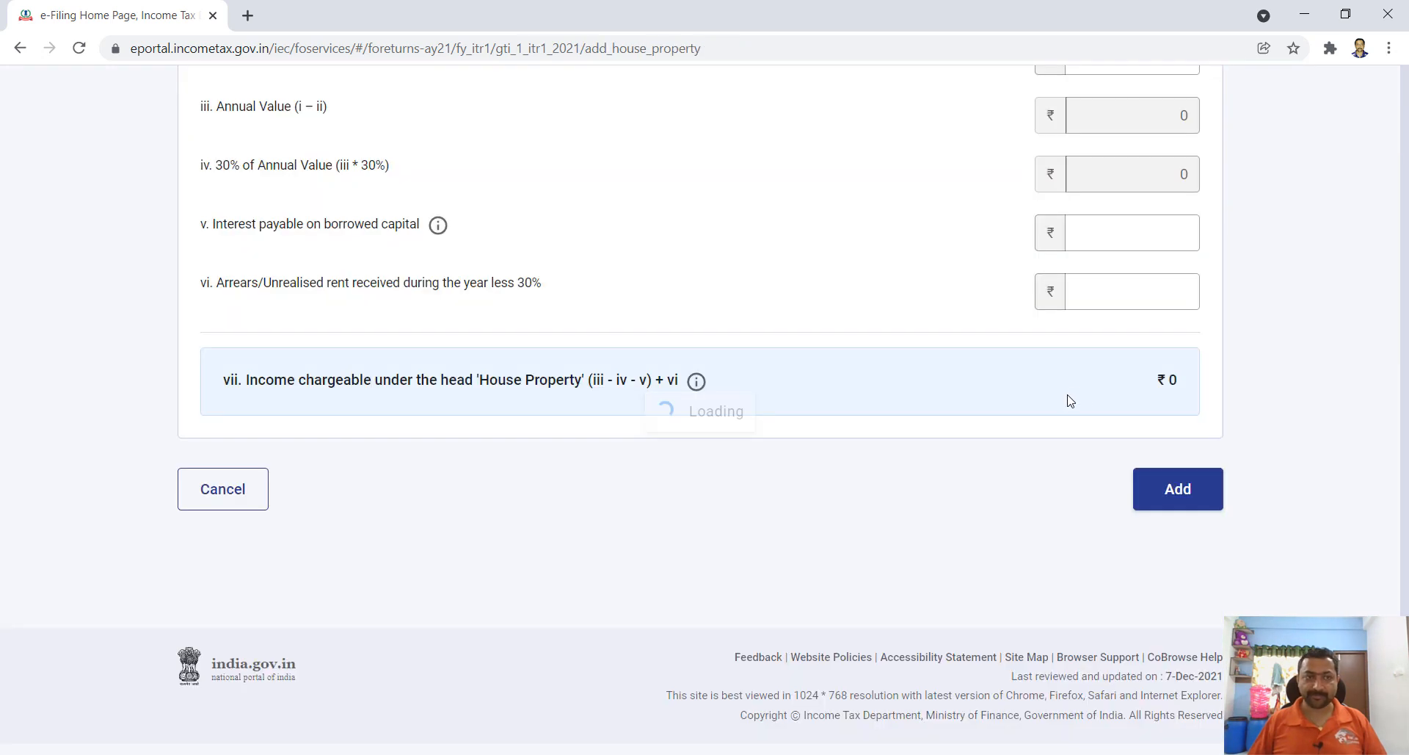
pyautogui.scroll(-3, 928, 572)
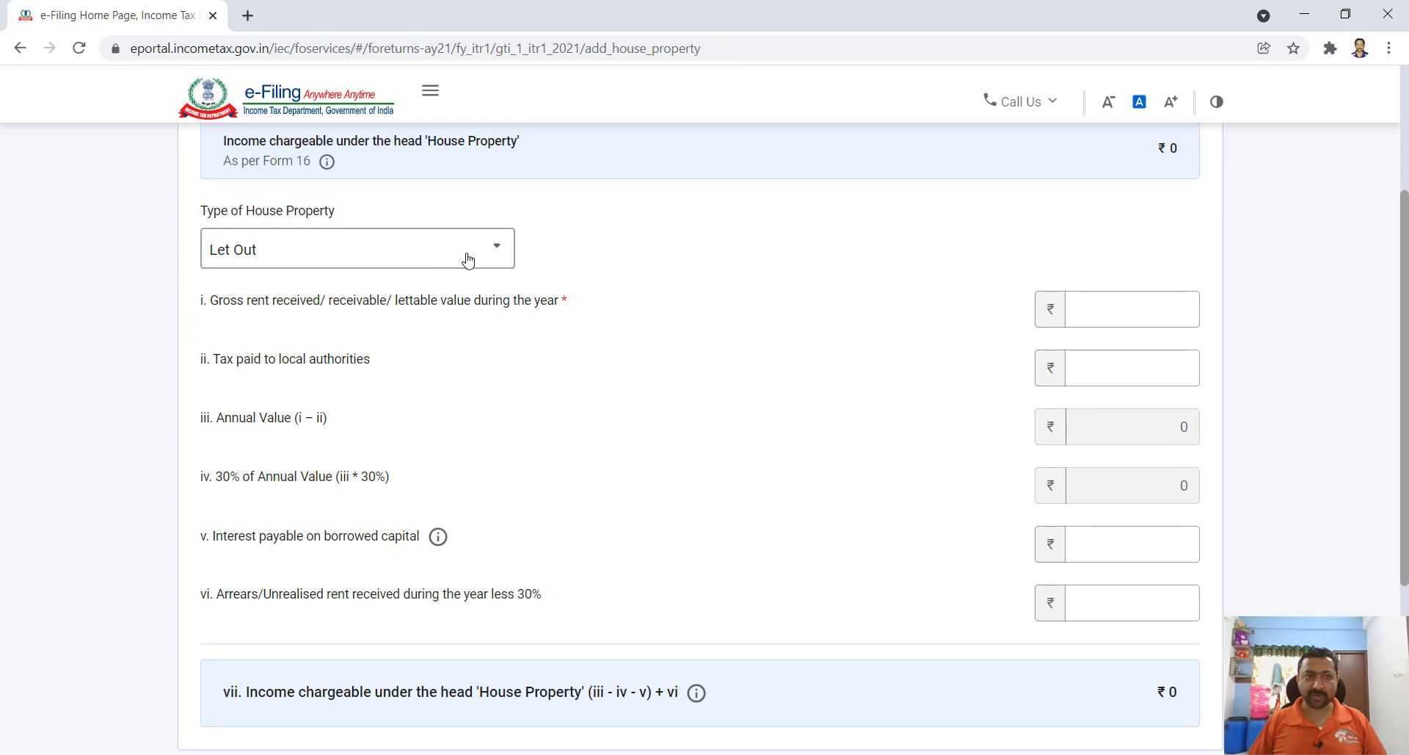
pyautogui.click(468, 259)
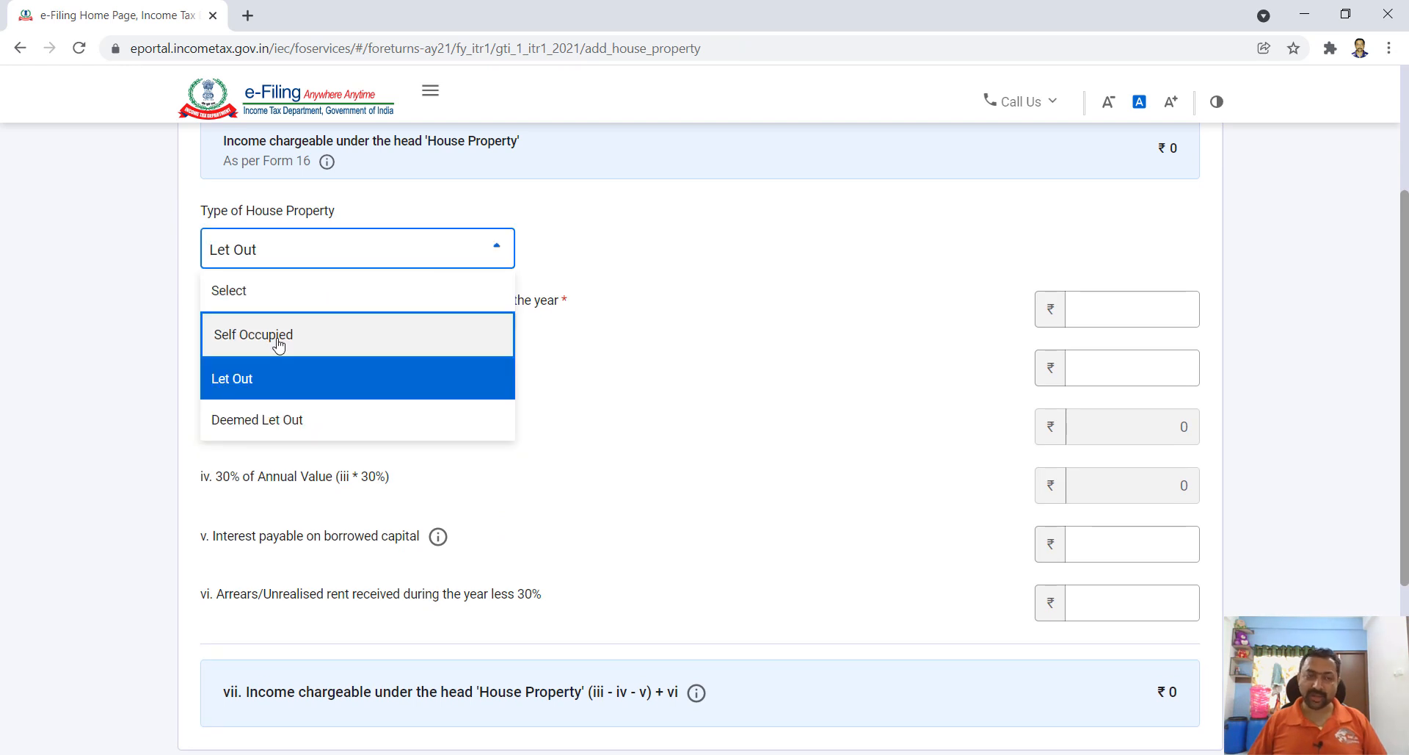
pyautogui.click(280, 380)
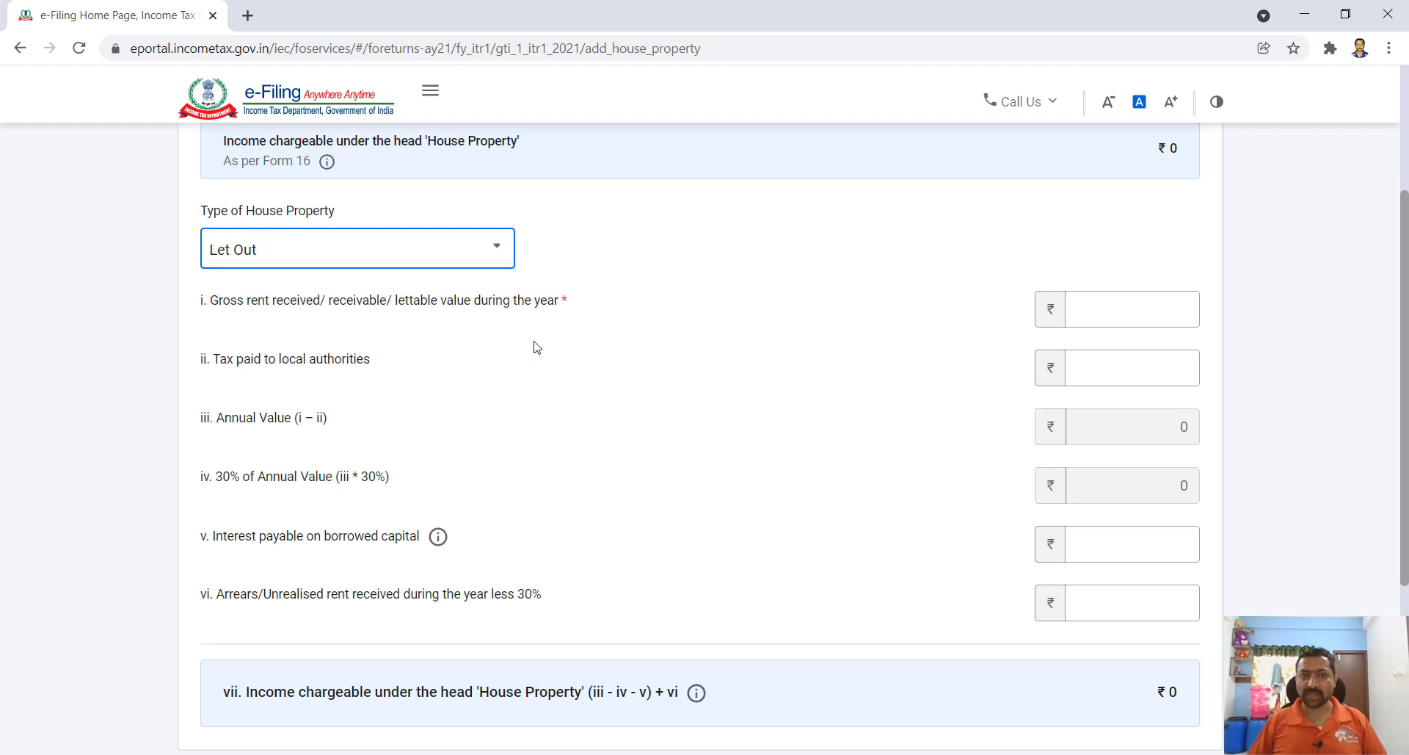
pyautogui.click(1102, 301)
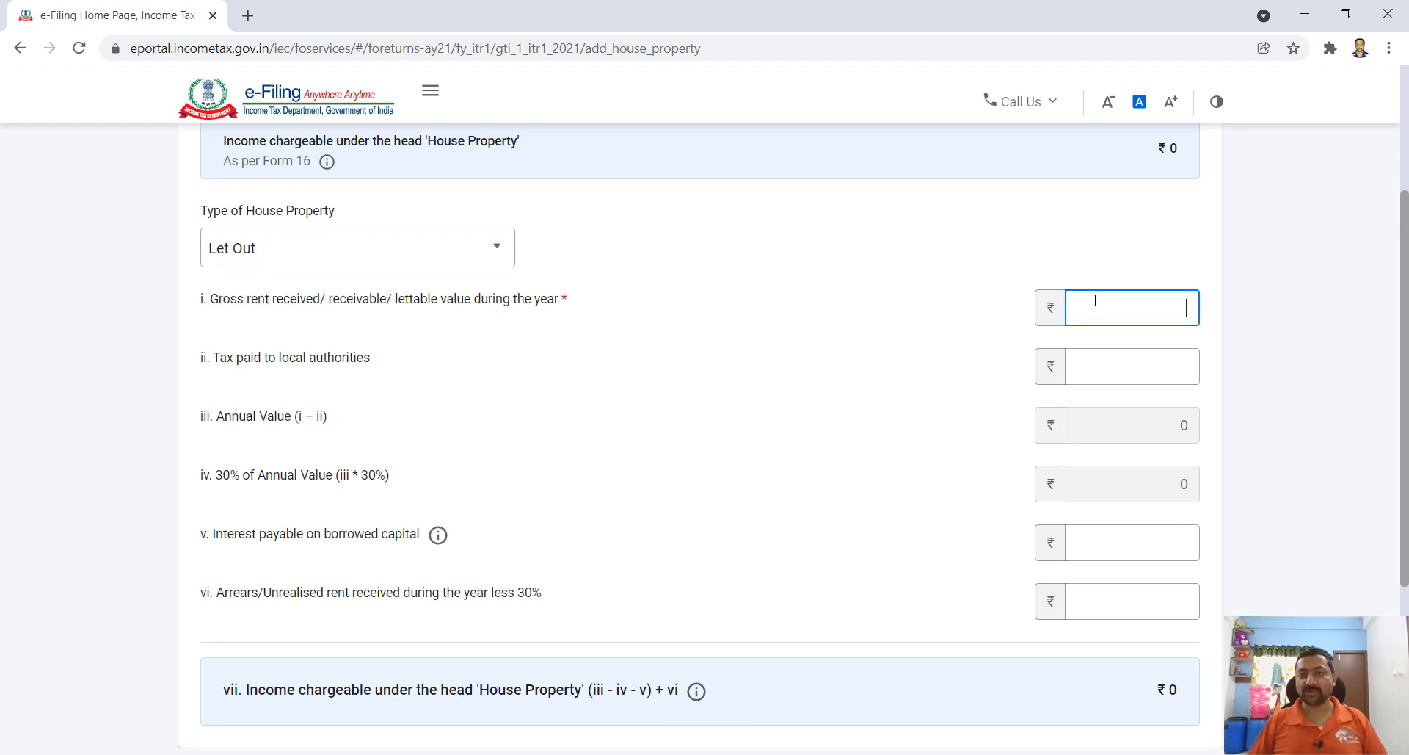
pyautogui.write('51000')
pyautogui.scroll(-1, 308, 221)
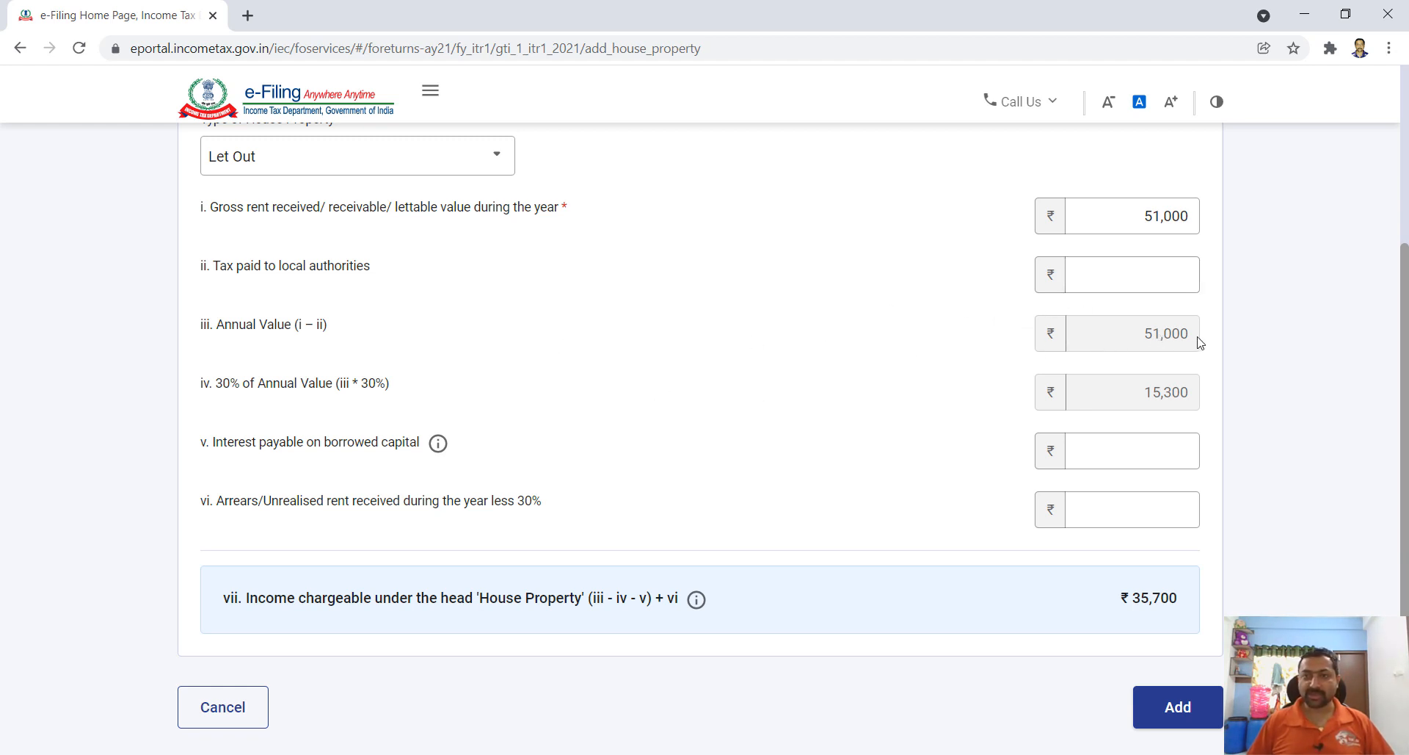
pyautogui.scroll(-1, 587, 433)
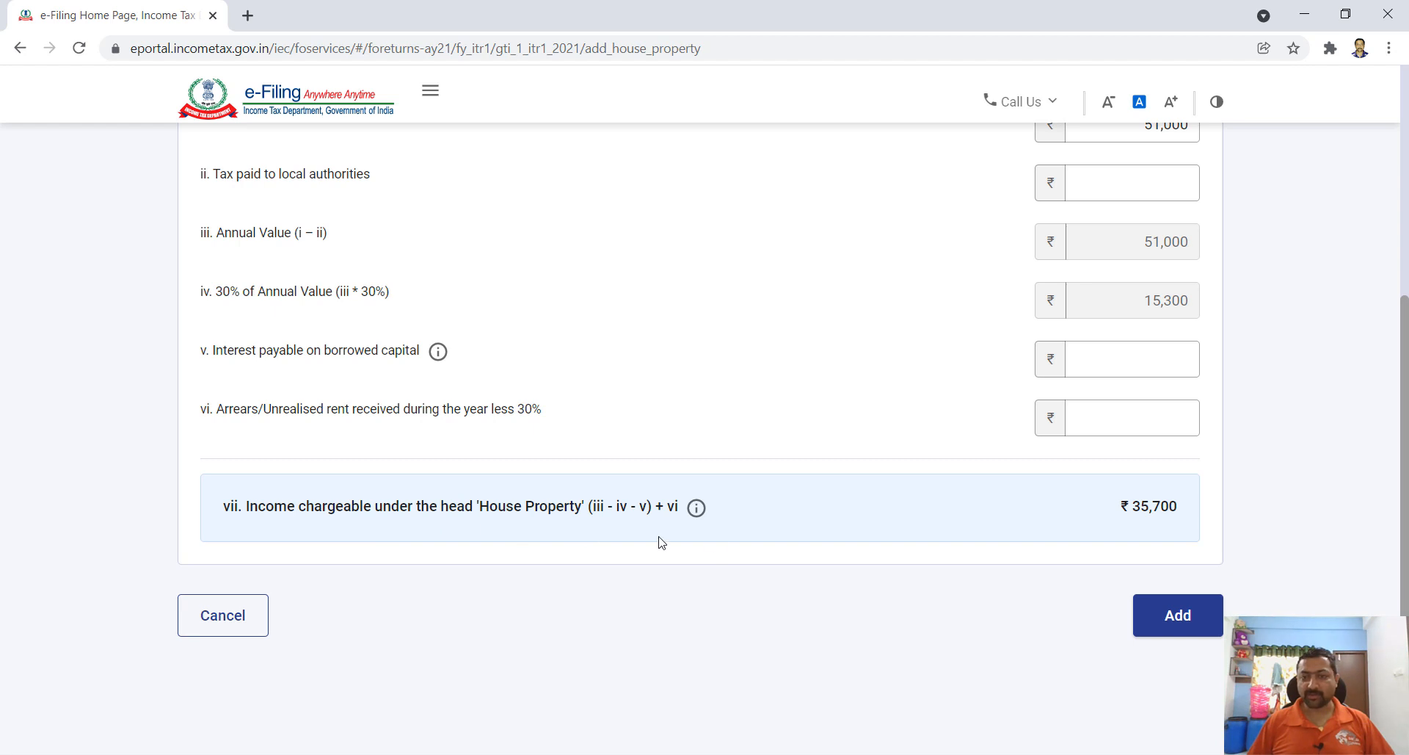
pyautogui.click(1177, 619)
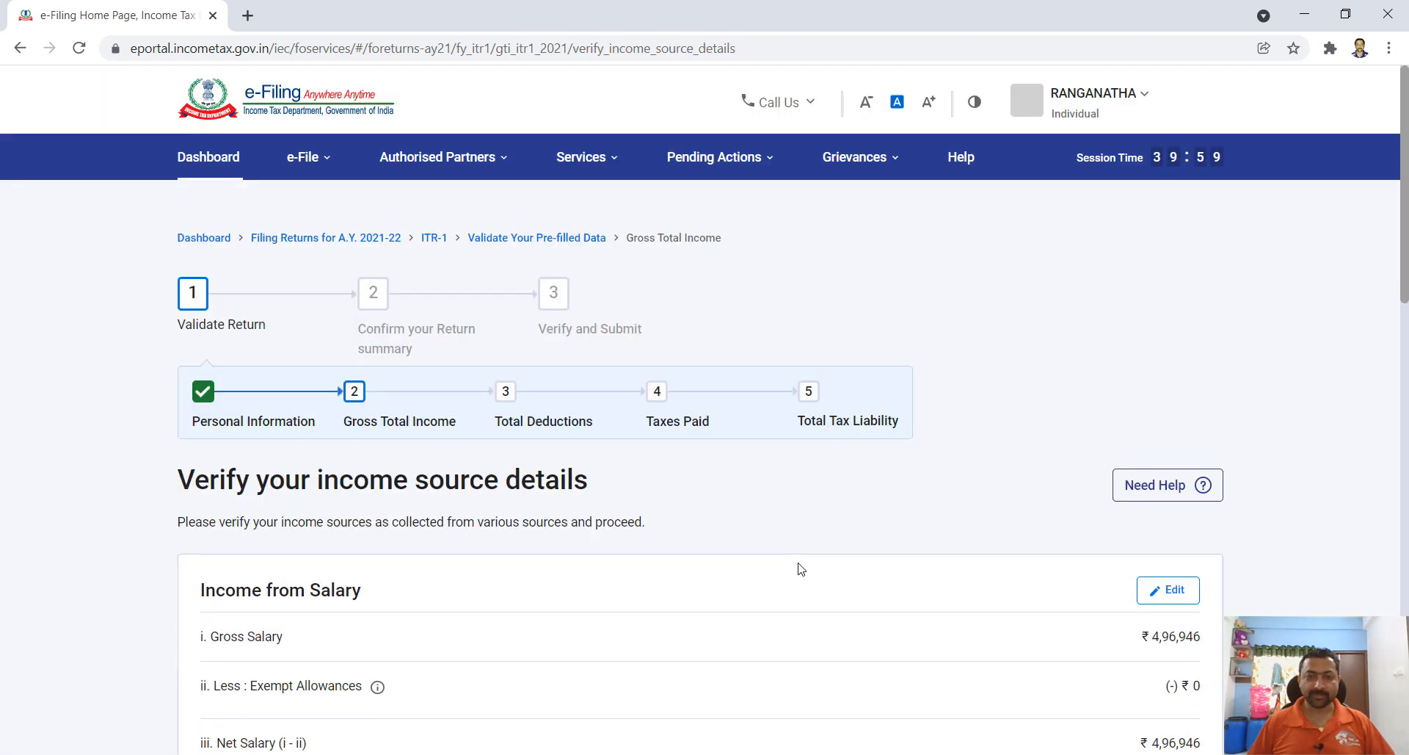
# - Review the income sources and confirm Gross Total Income of ₹4,82,646
pyautogui.scroll(-7, 1049, 492)
pyautogui.scroll(-5, 1055, 503)
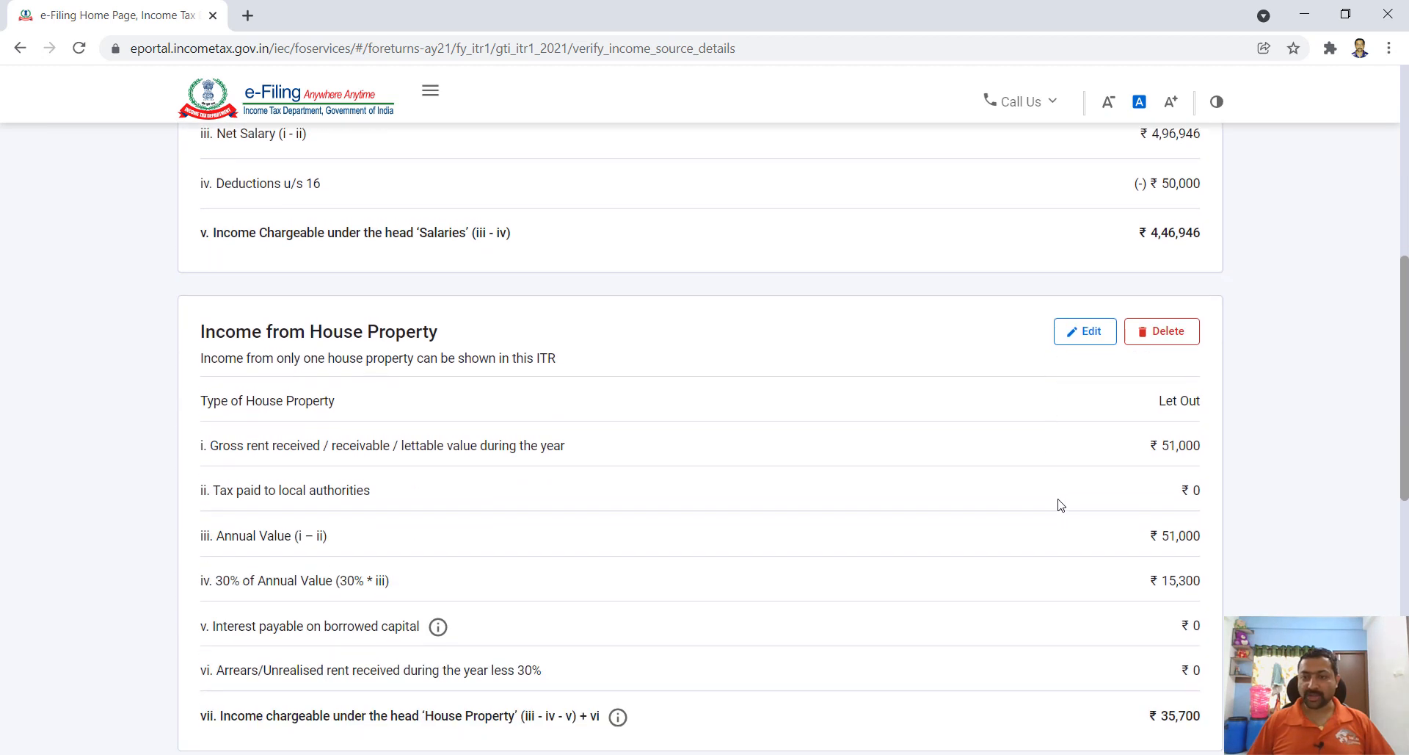
pyautogui.scroll(-1, 1193, 582)
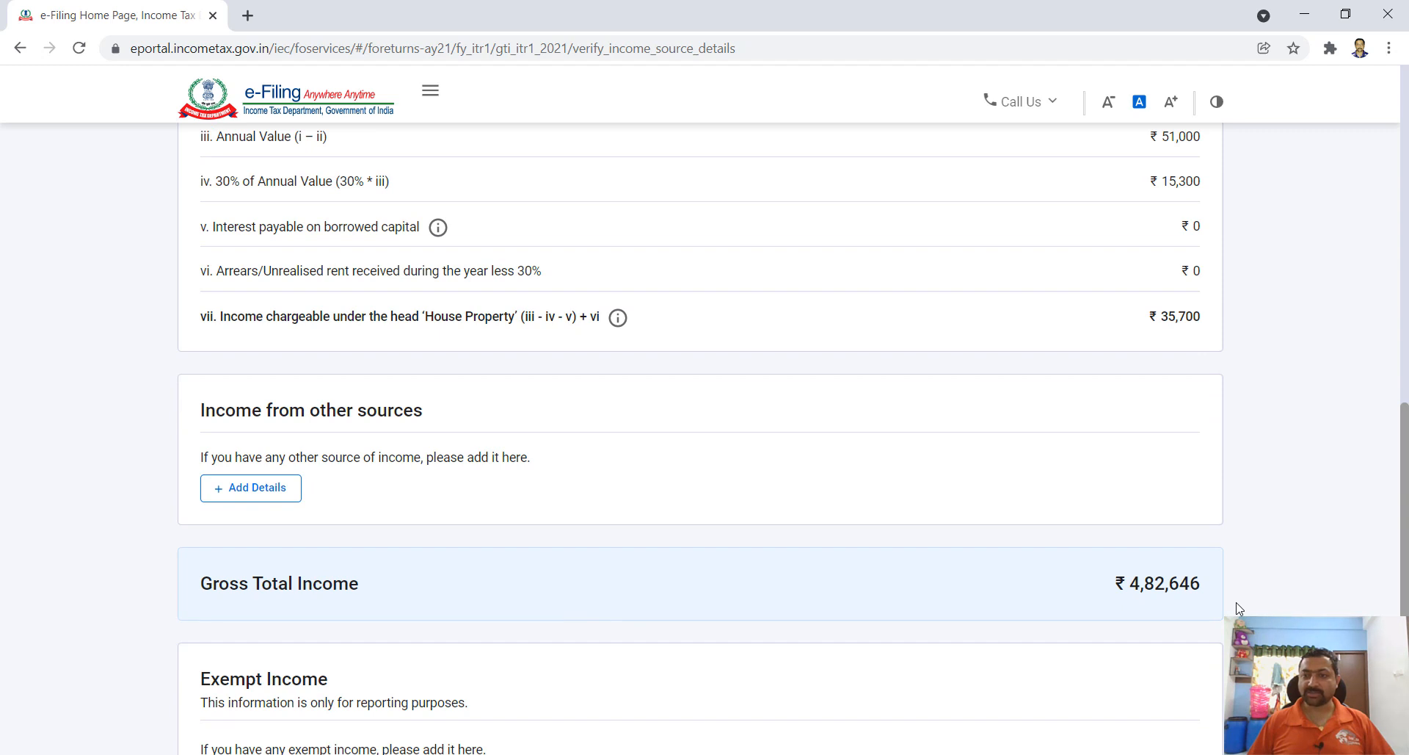
pyautogui.scroll(-4, 1239, 608)
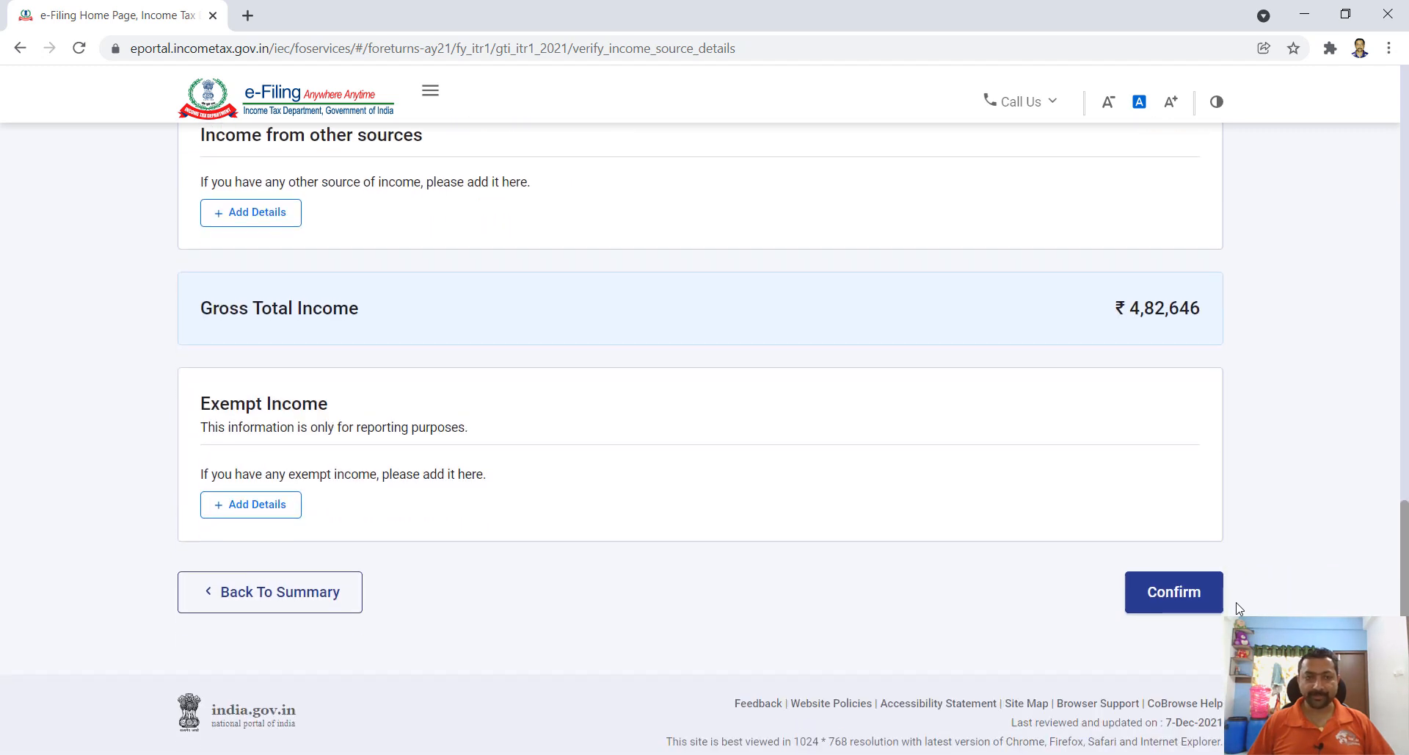
pyautogui.click(1170, 566)
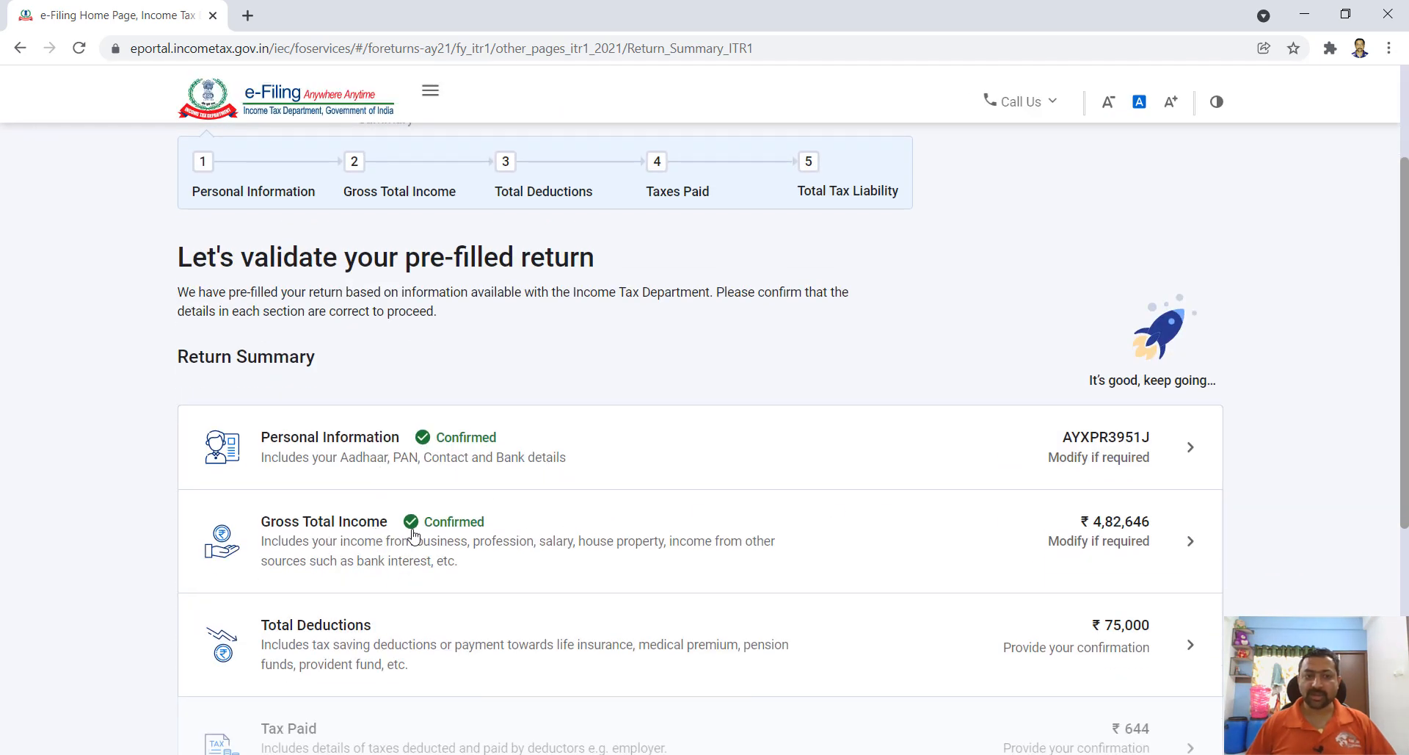
pyautogui.scroll(-1, 517, 528)
pyautogui.scroll(-1, 521, 527)
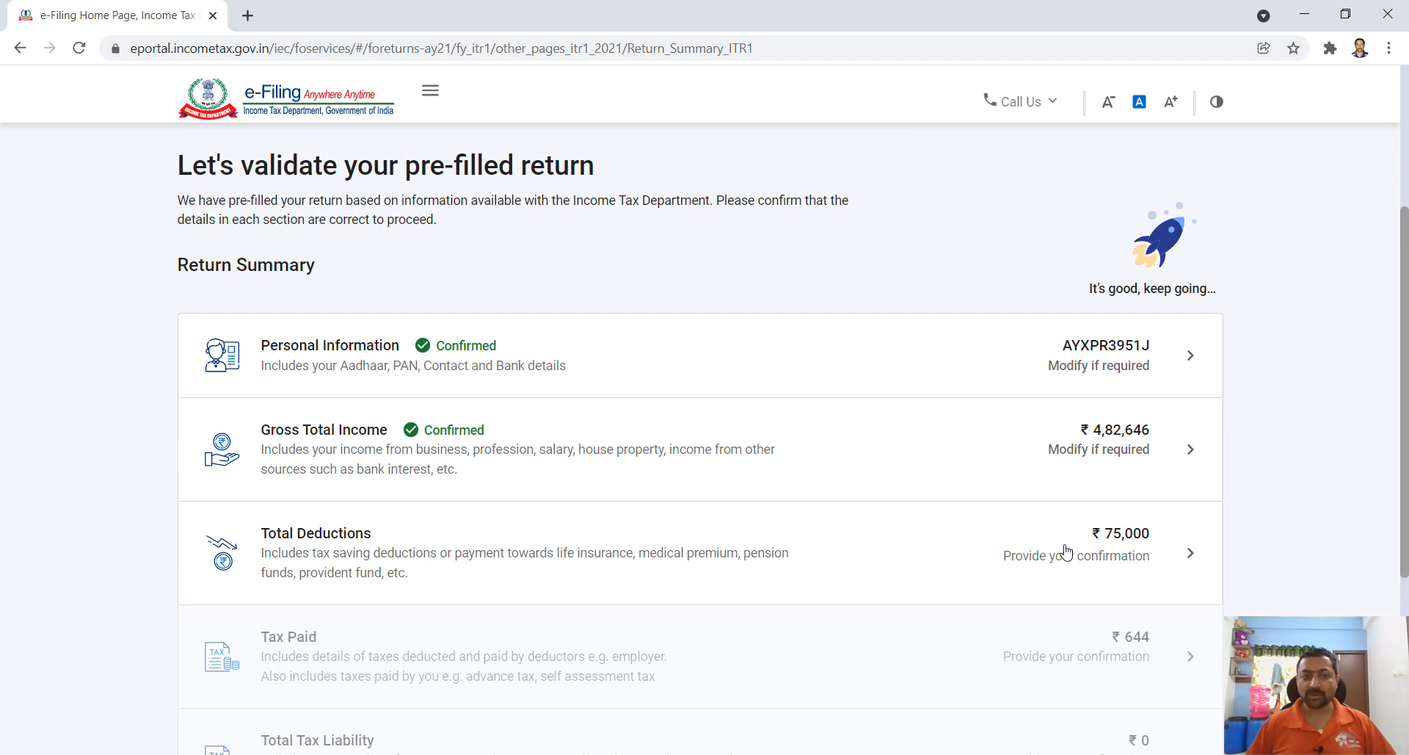
# - In Total Deductions, answer No to the donation, scientific research donation and 80GG questions
pyautogui.click(1066, 552)
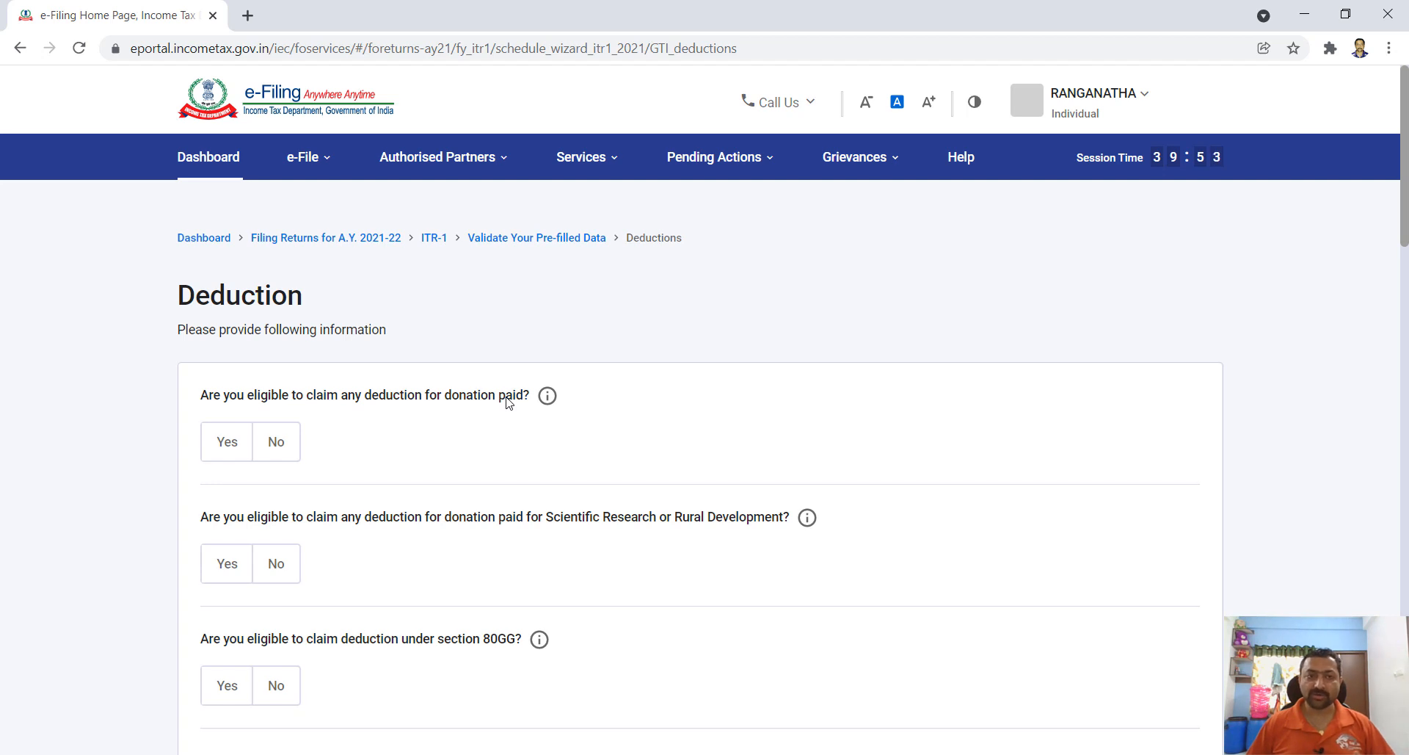
pyautogui.click(278, 443)
pyautogui.scroll(-1, 194, 429)
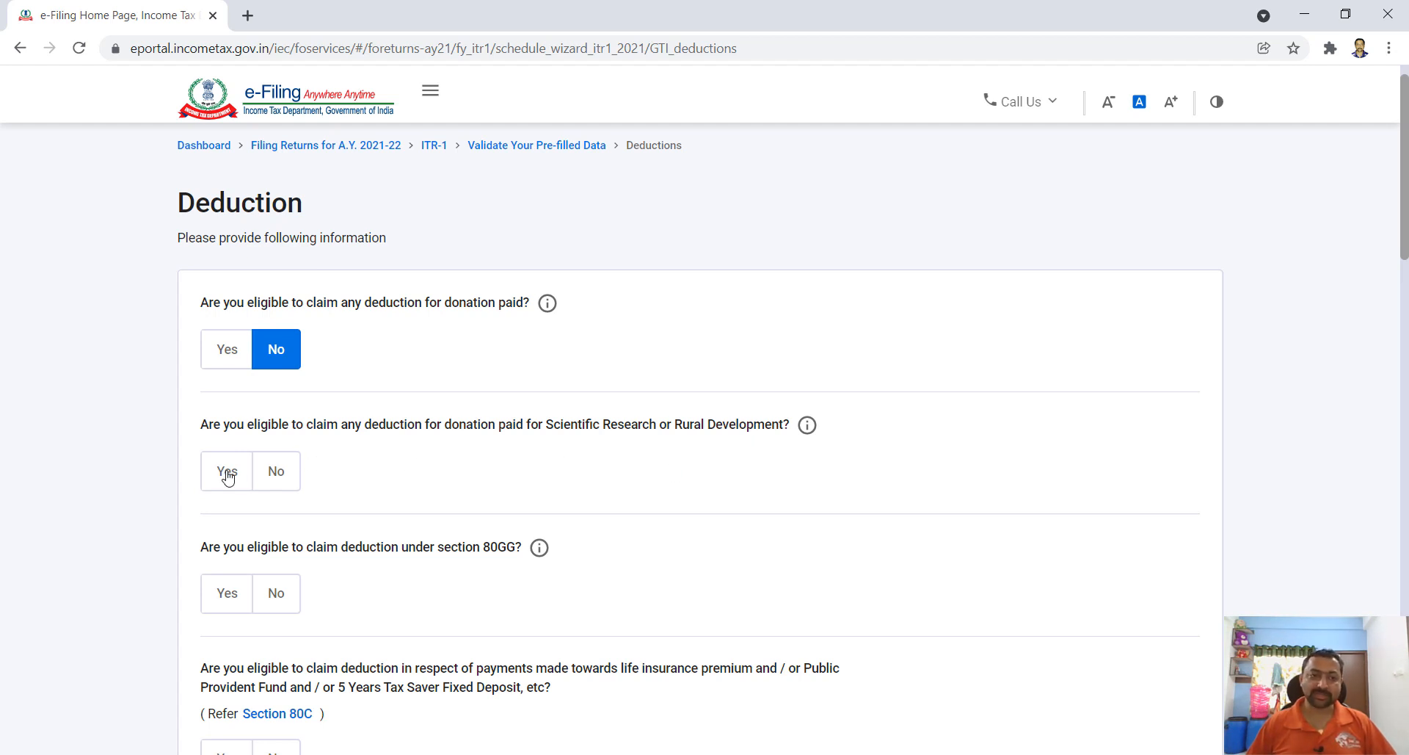
pyautogui.click(273, 476)
pyautogui.scroll(-1, 273, 478)
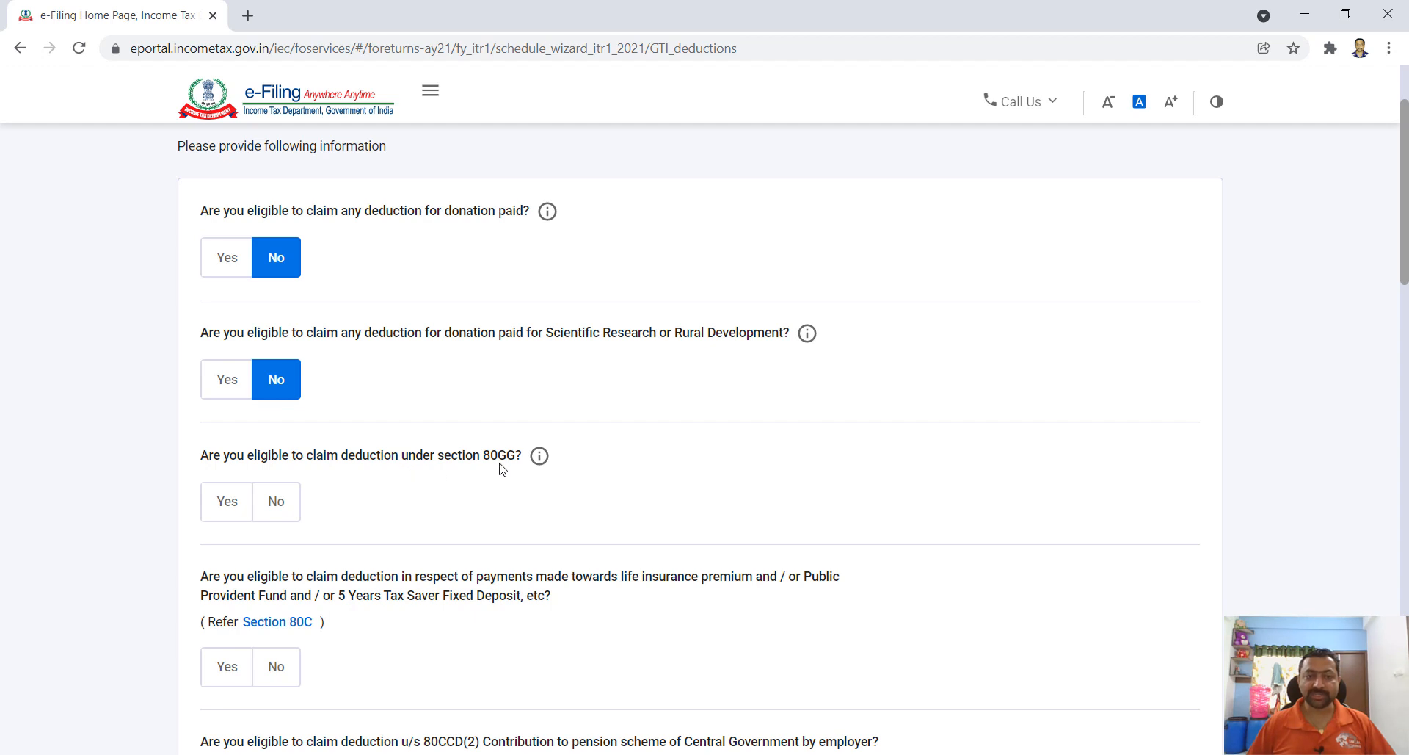
pyautogui.moveTo(538, 456)
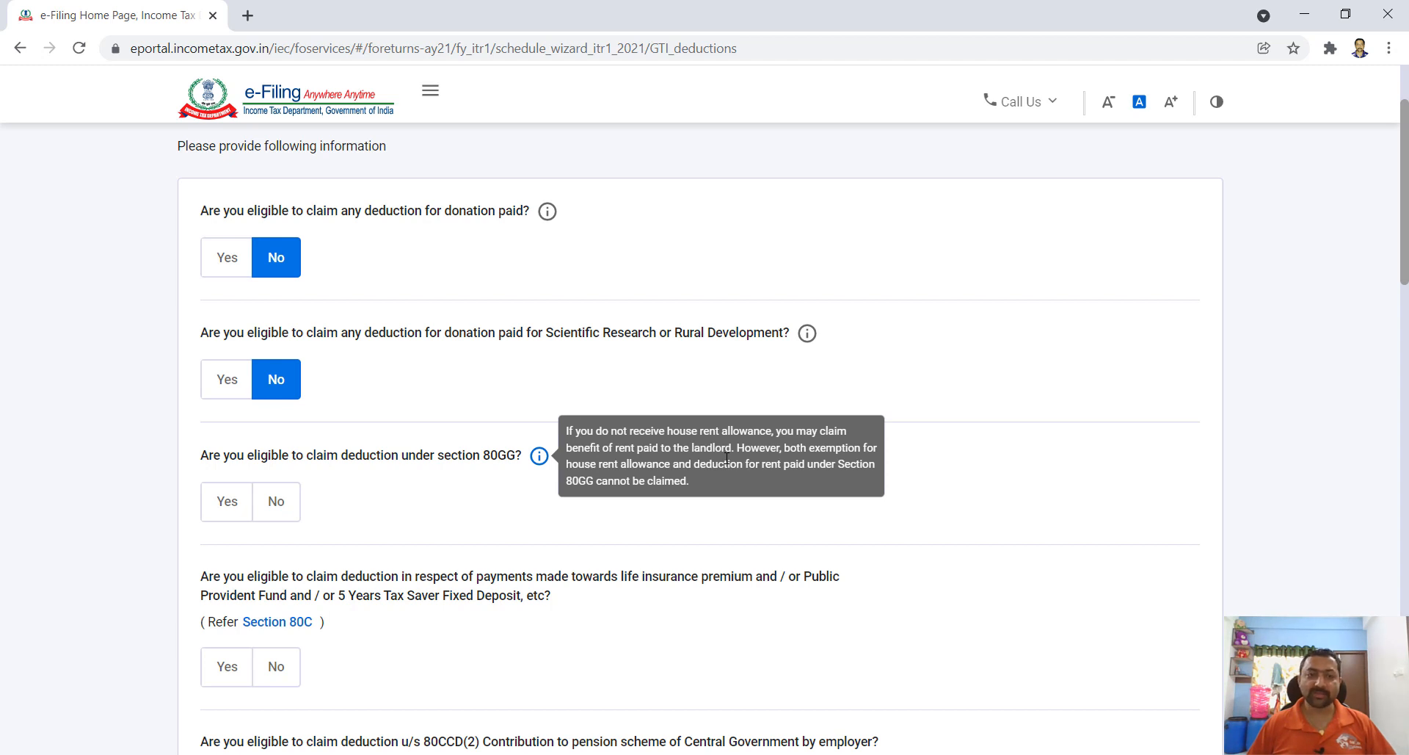
pyautogui.click(273, 509)
# - Answer Yes to claiming a Section 80C deduction
pyautogui.scroll(-2, 425, 493)
pyautogui.scroll(1, 294, 495)
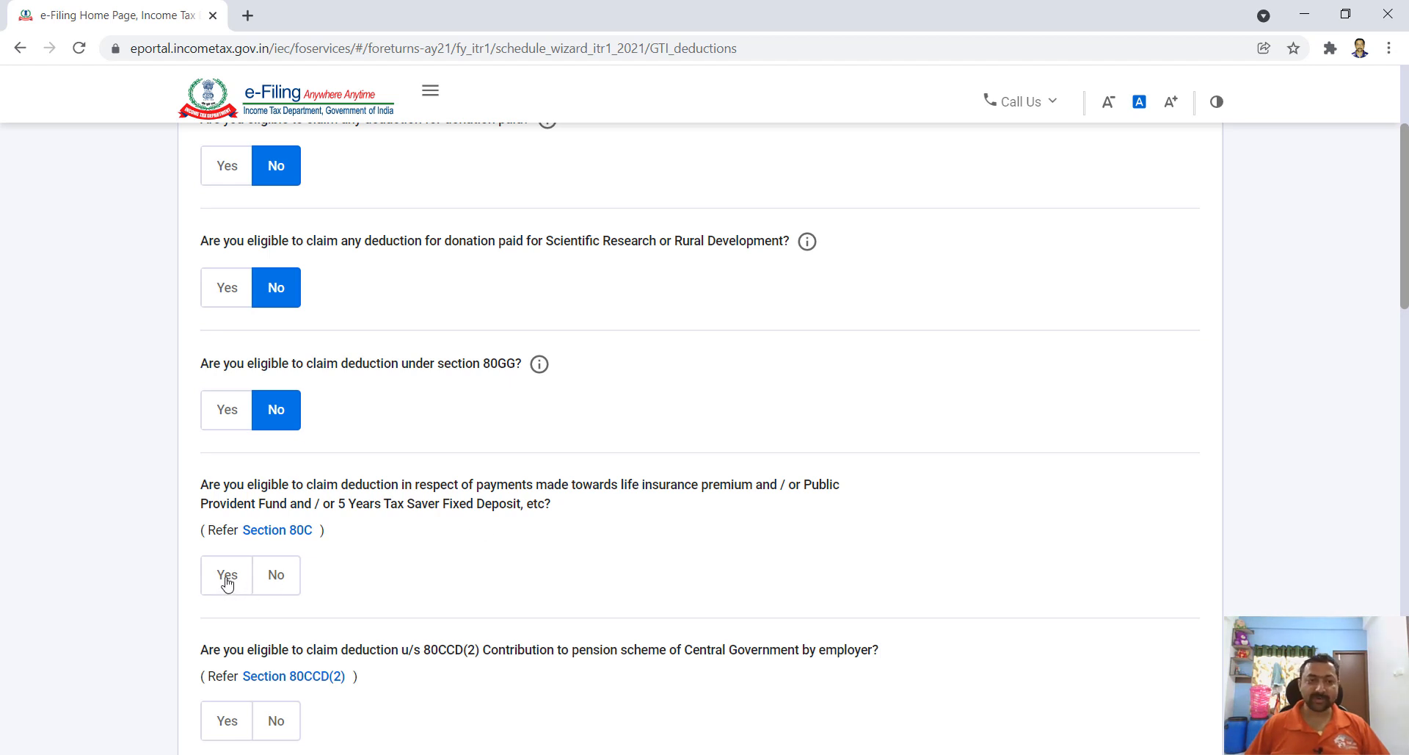
pyautogui.click(227, 576)
pyautogui.scroll(-1, 481, 569)
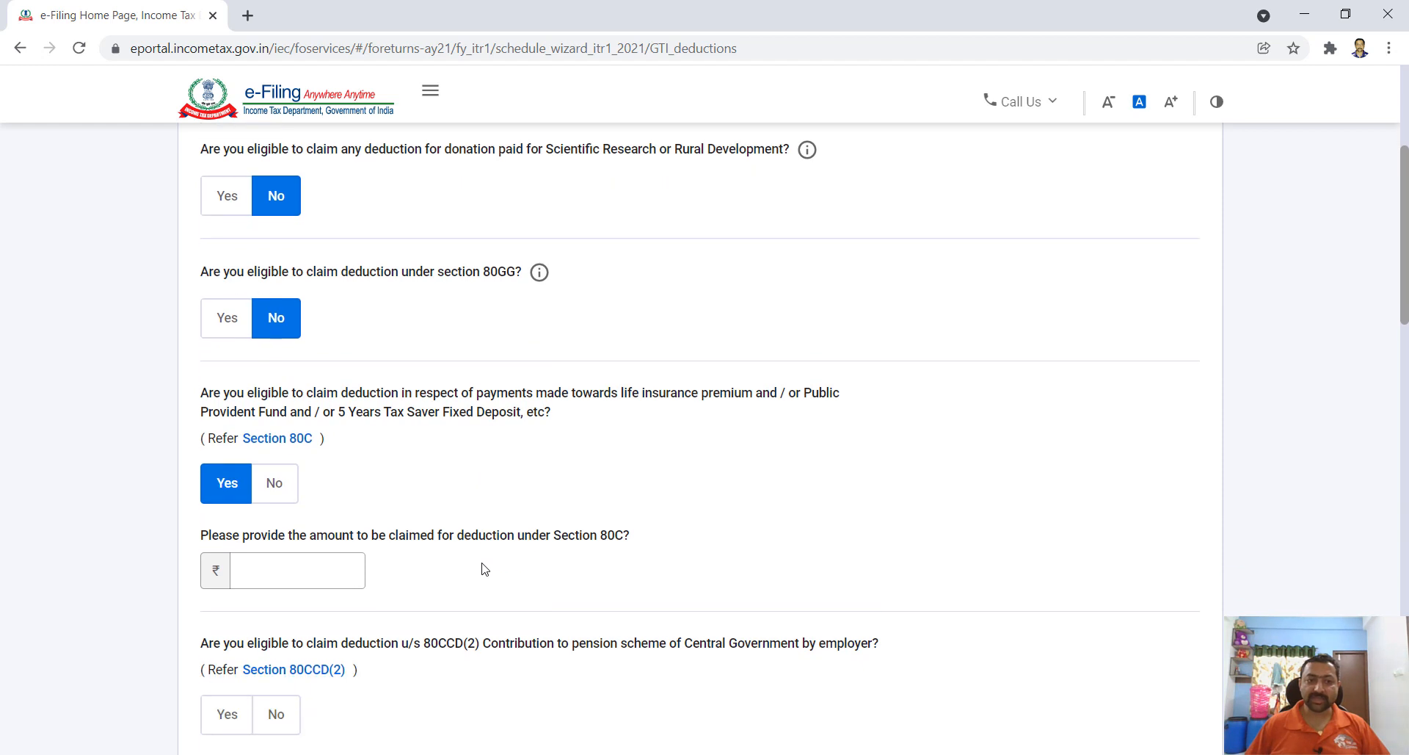
# - View the Section 80C reference on incometaxindia.gov.in, then close it and return to the 80C amount
pyautogui.click(288, 446)
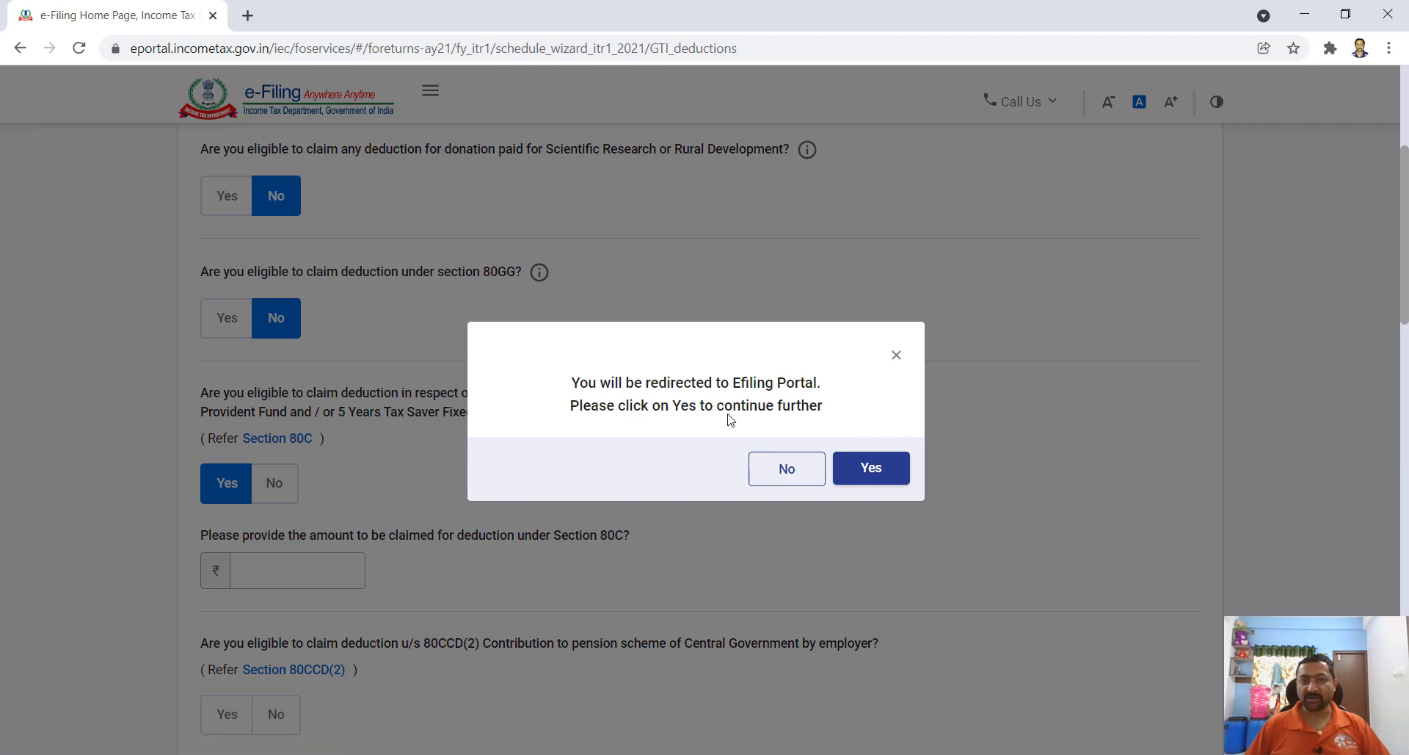
pyautogui.click(871, 472)
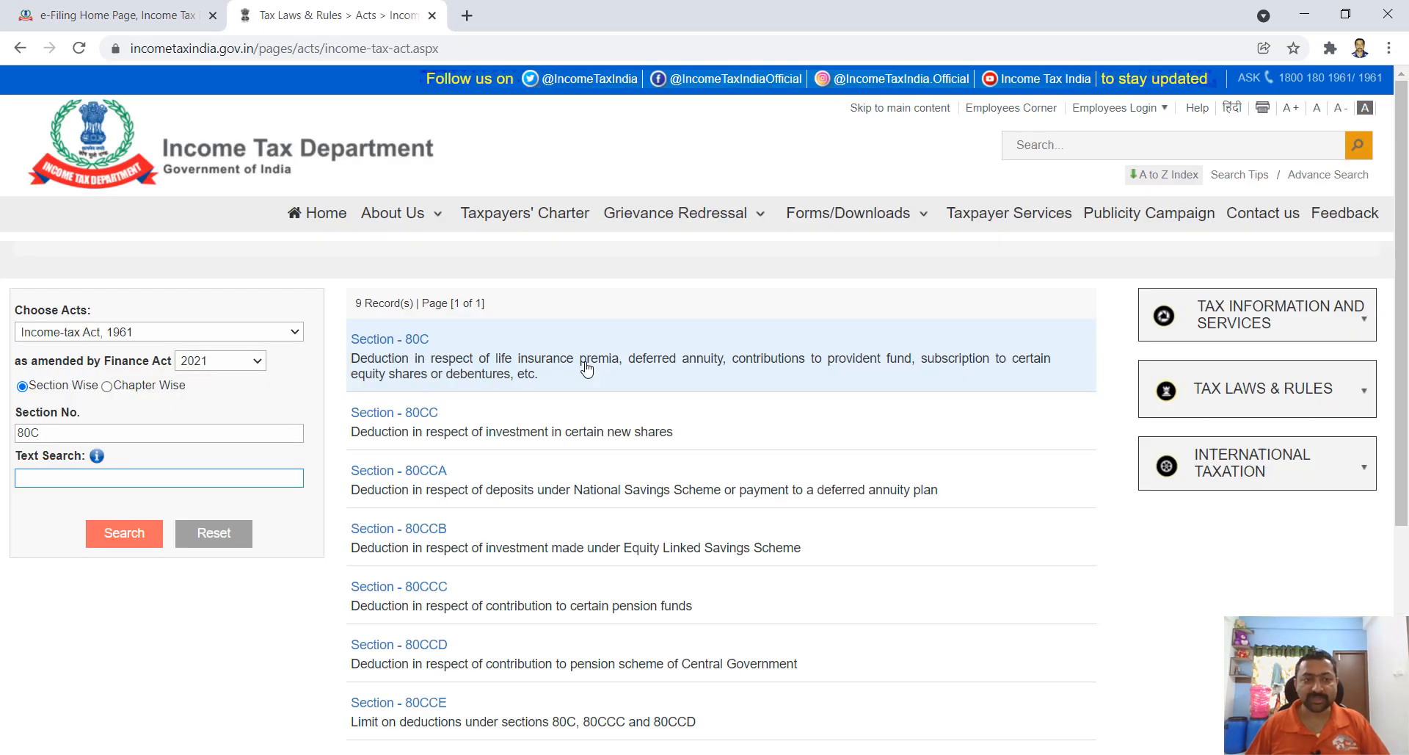
pyautogui.hotkey('ctrl', 'w')
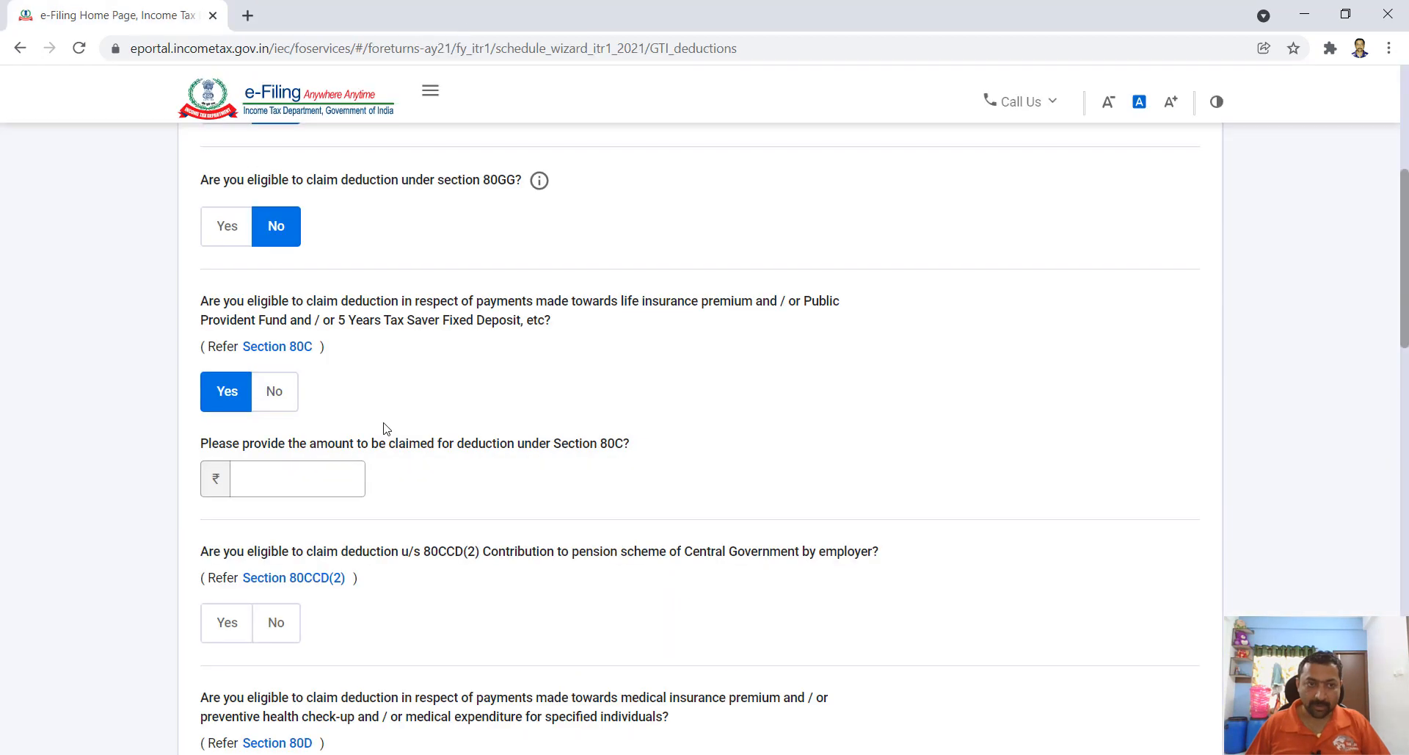
pyautogui.click(268, 472)
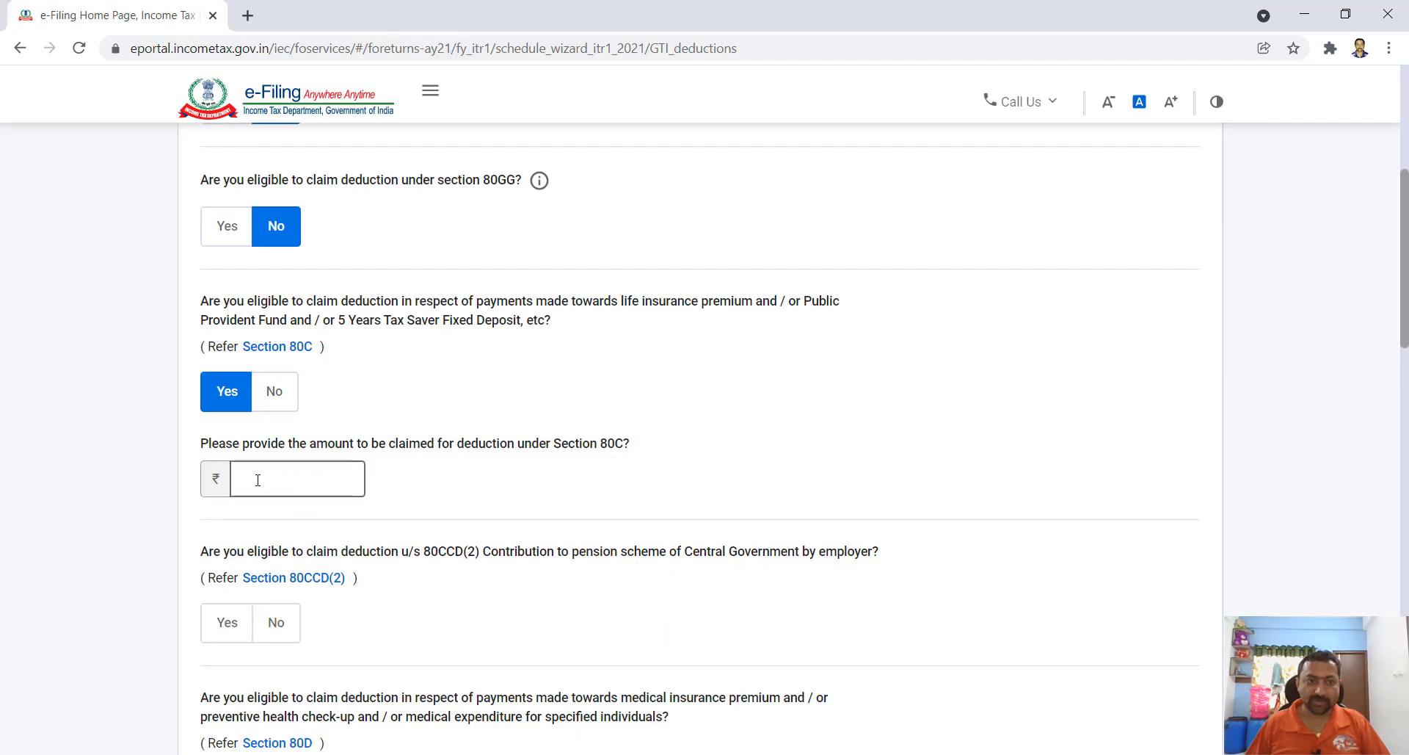
# - Claim ₹1,53,923 under Section 80C
pyautogui.write('153923')
pyautogui.click(416, 491)
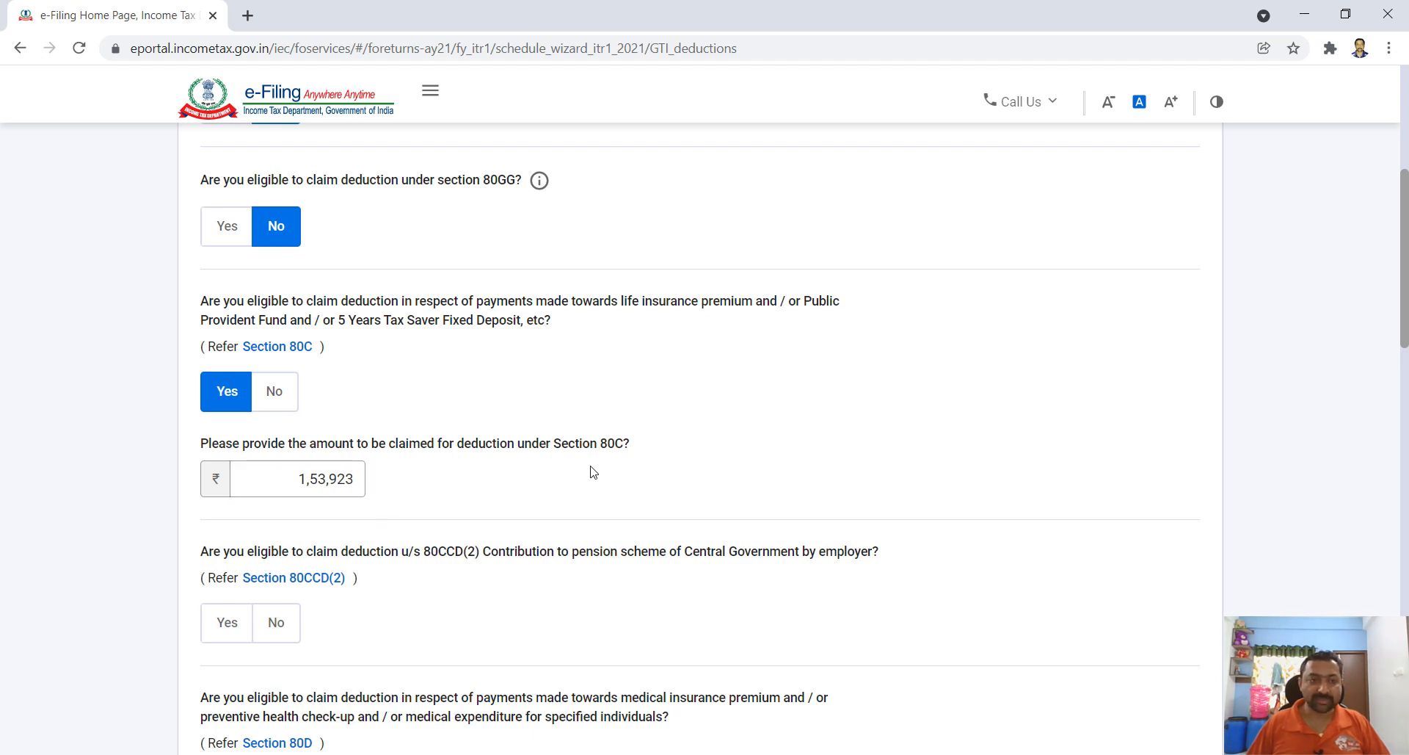
pyautogui.scroll(-1, 428, 493)
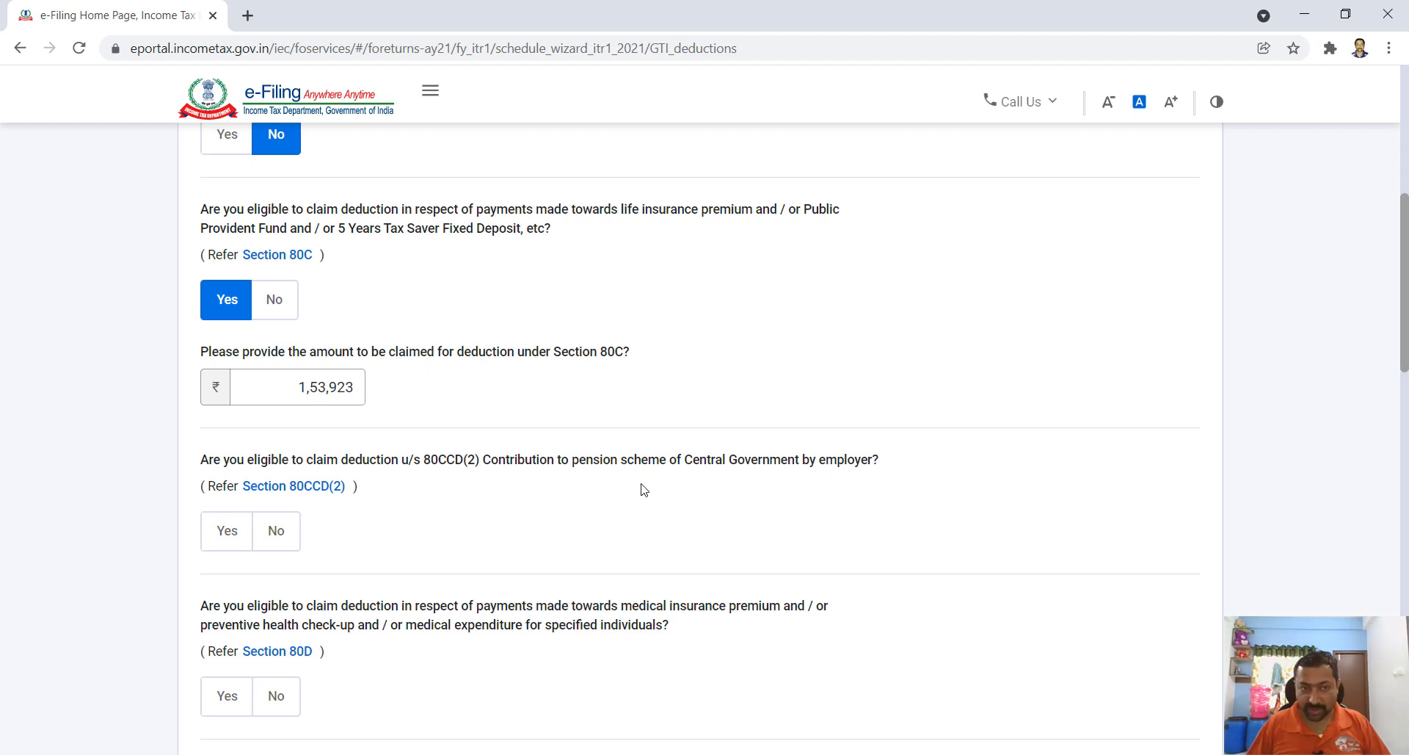
# - Answer No to the 80CCD(2), 80D and 80E deduction questions
pyautogui.click(275, 532)
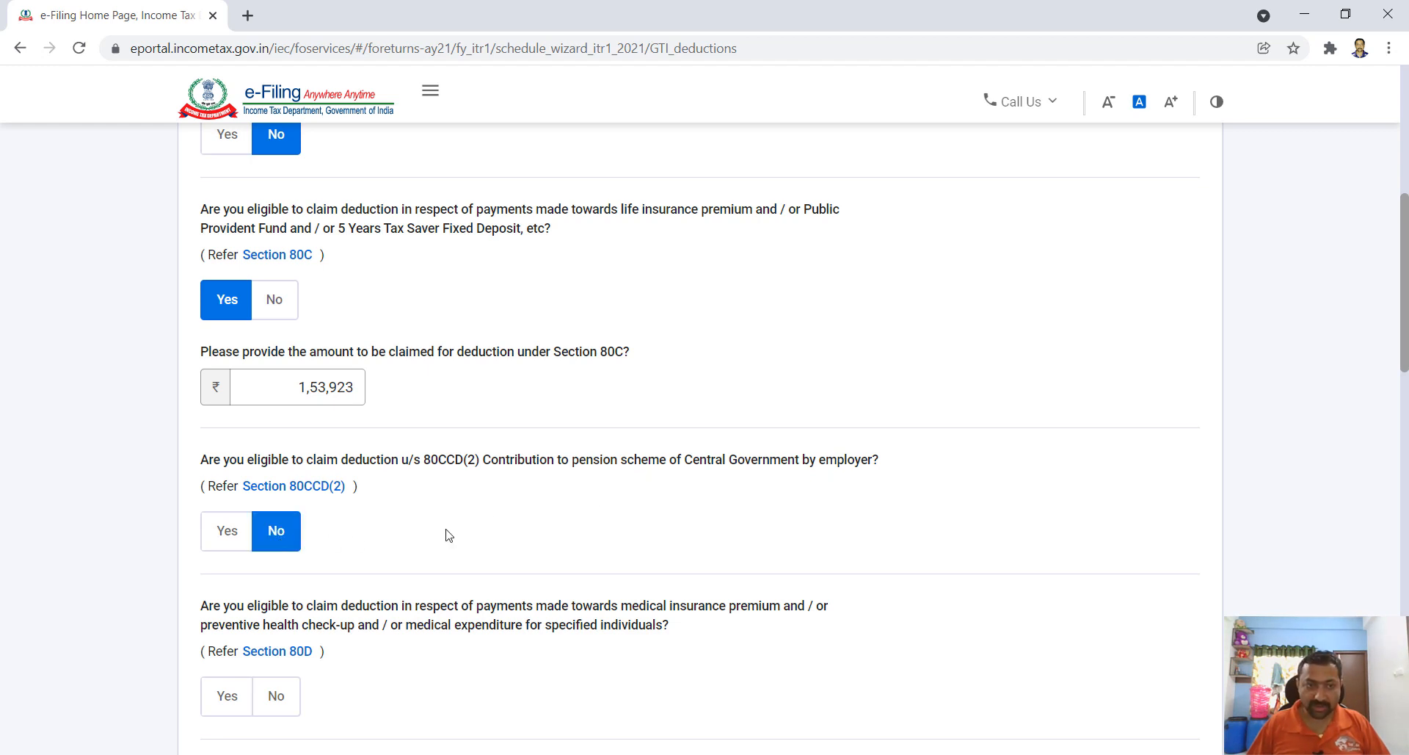
pyautogui.scroll(-1, 339, 530)
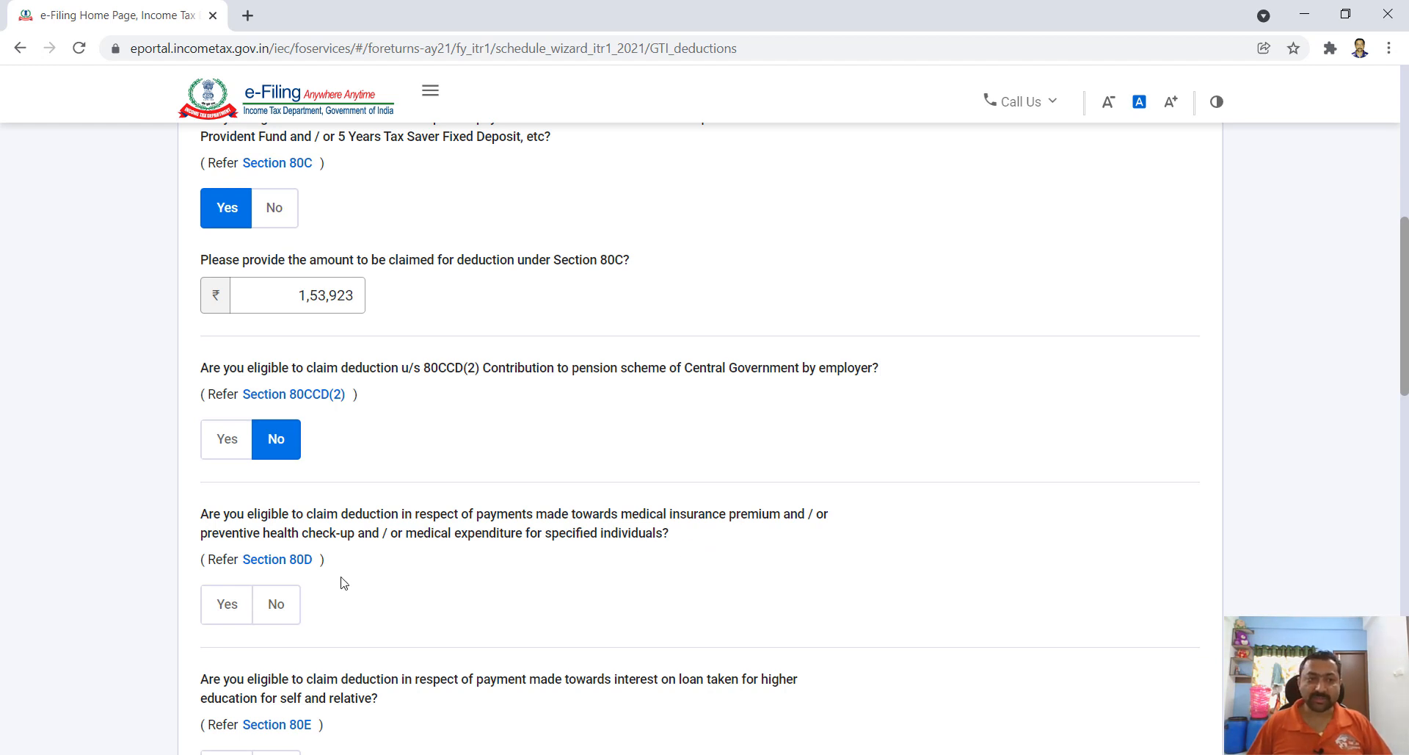
pyautogui.click(273, 612)
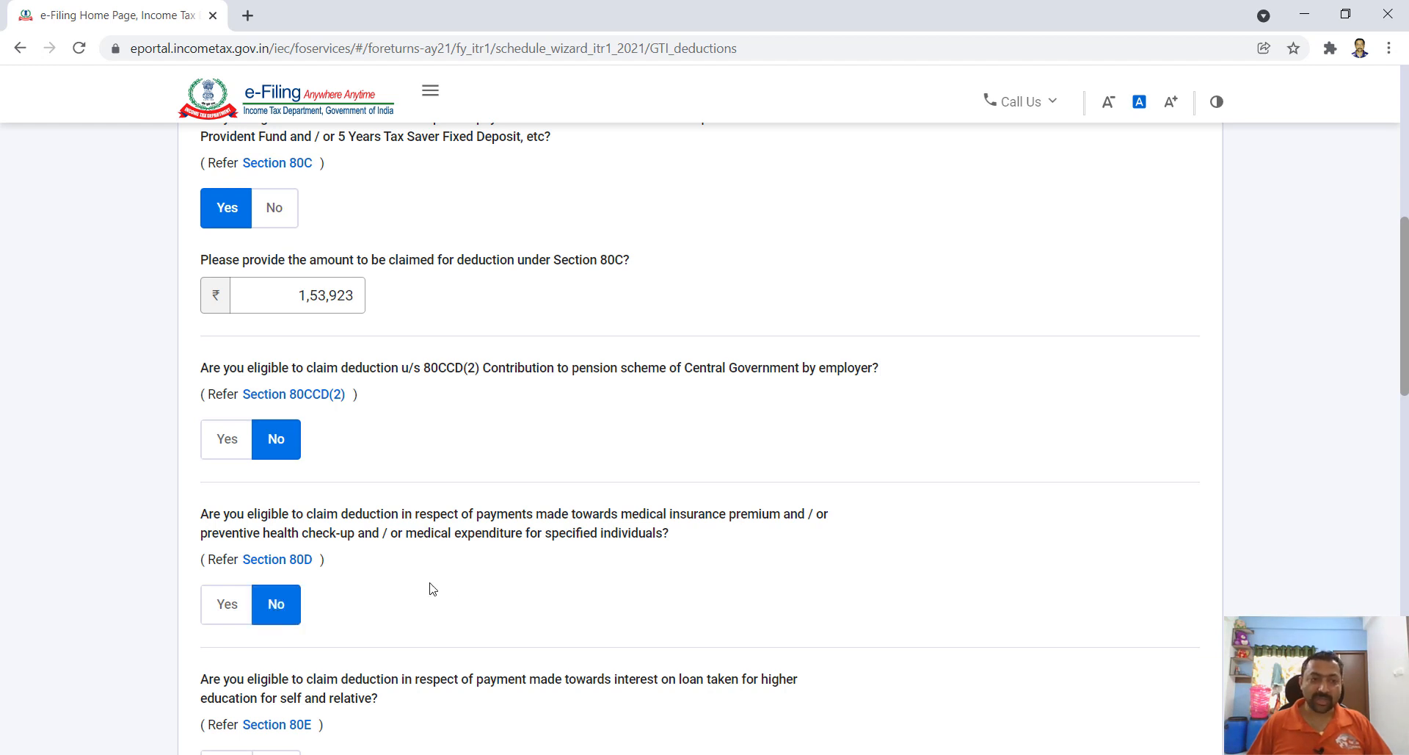
pyautogui.scroll(-3, 472, 587)
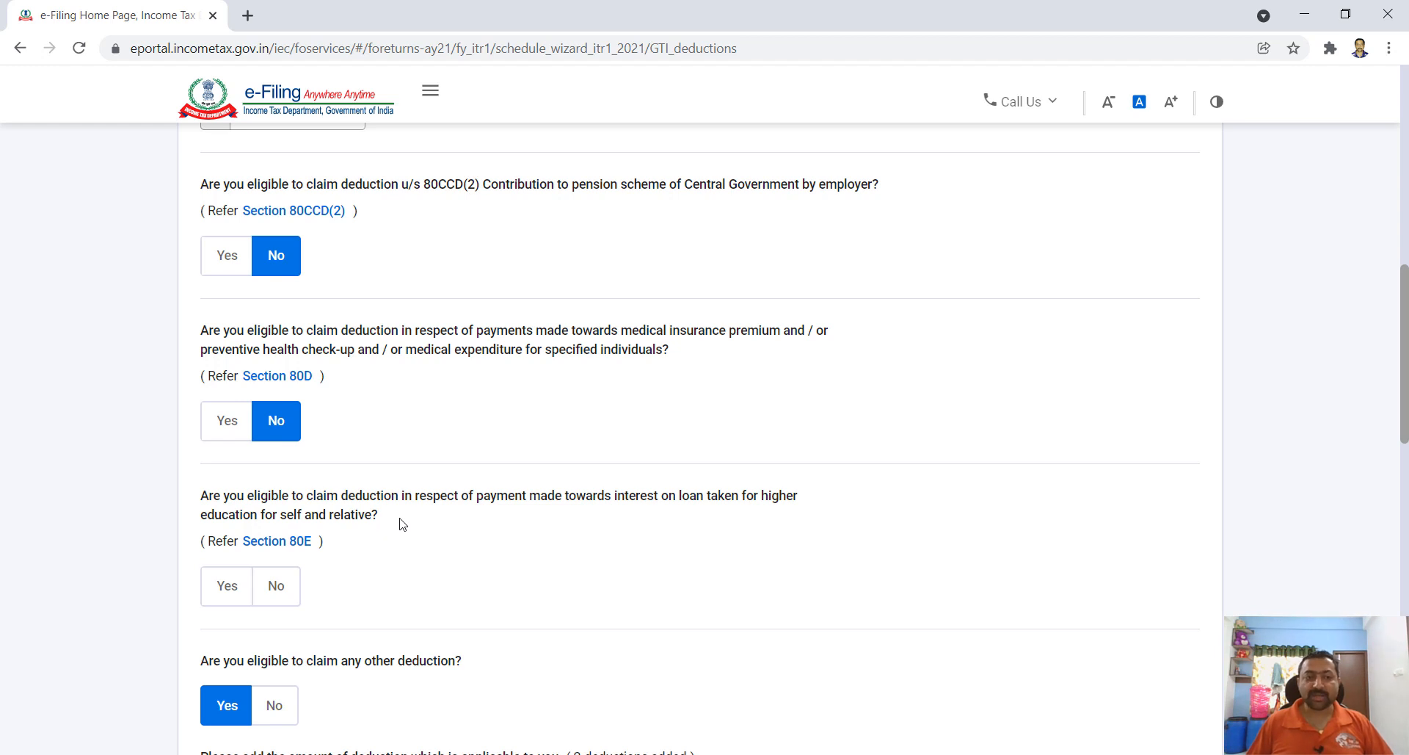
pyautogui.click(275, 595)
pyautogui.scroll(-5, 450, 585)
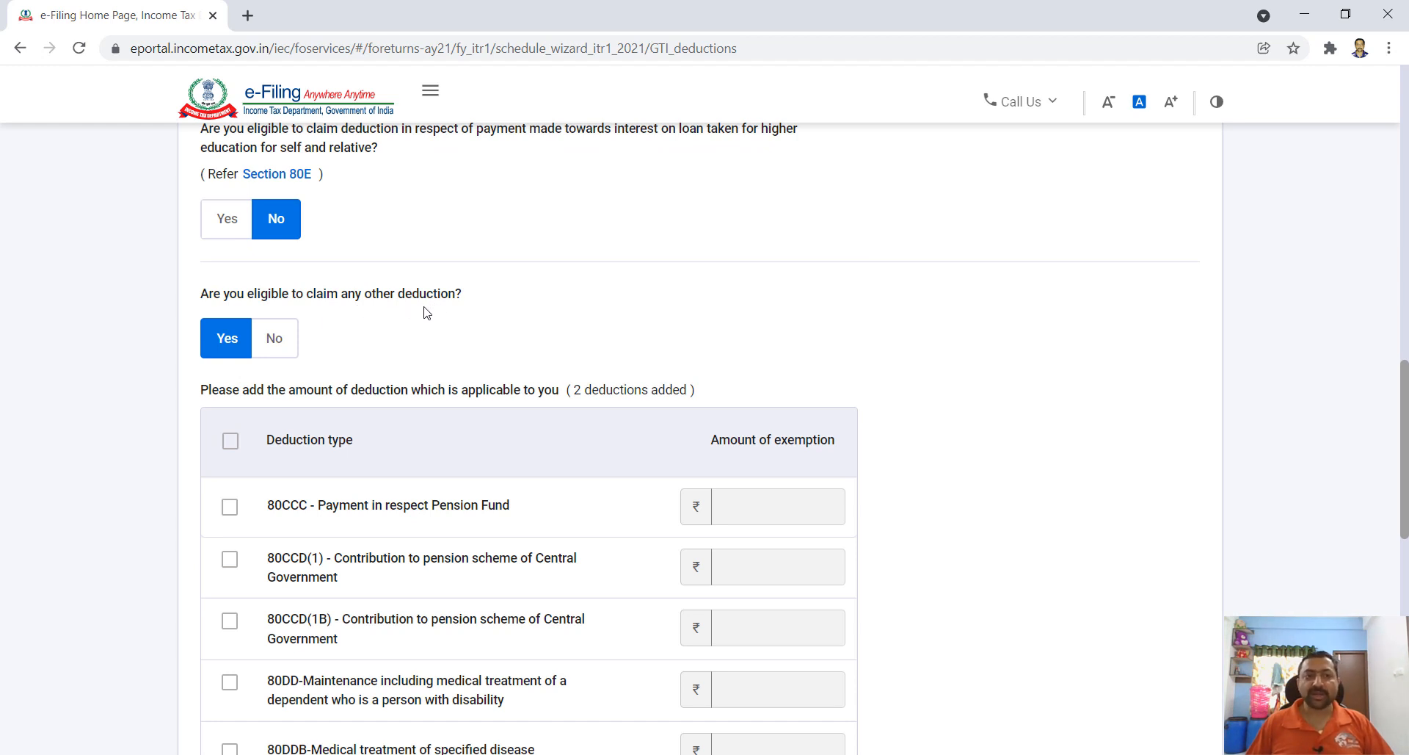
# - Answer Yes to claiming other deductions, leaving 80CCC unticked
pyautogui.click(282, 351)
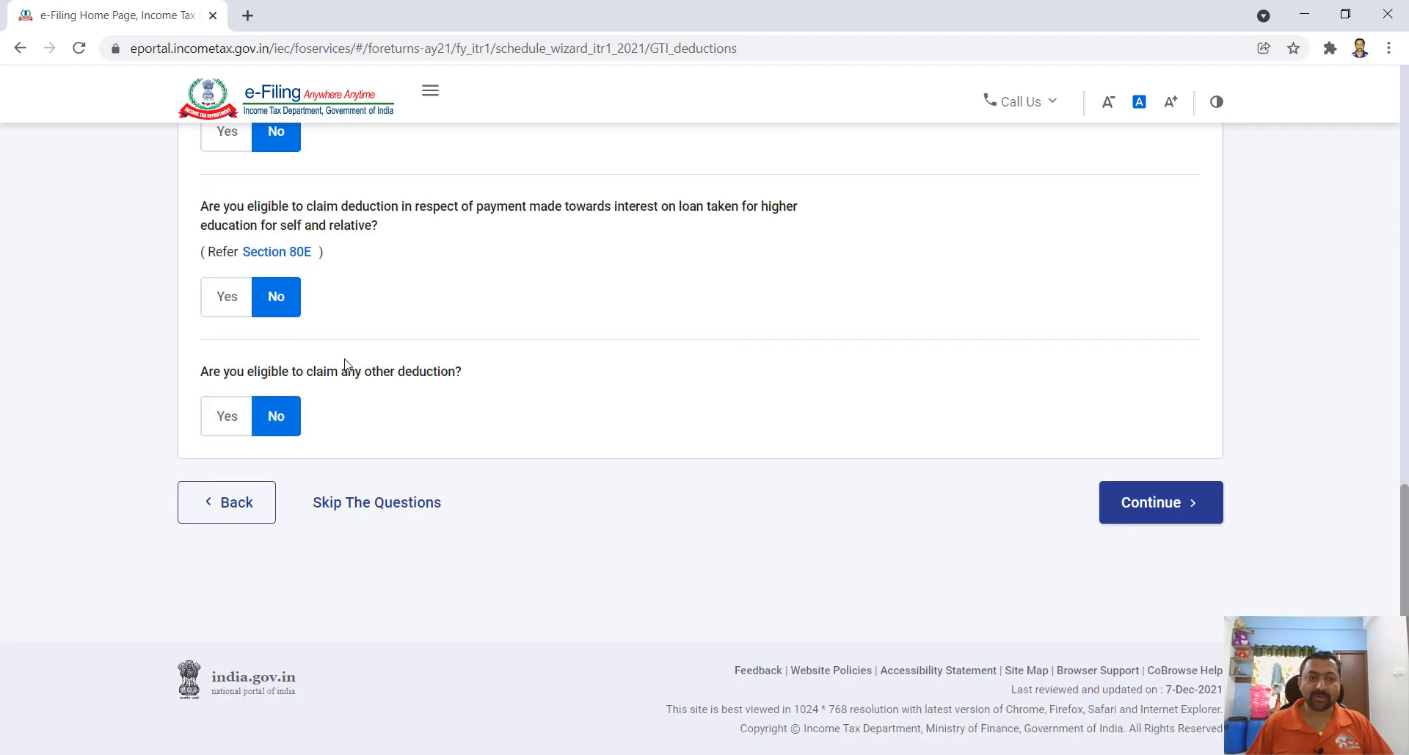
pyautogui.click(232, 420)
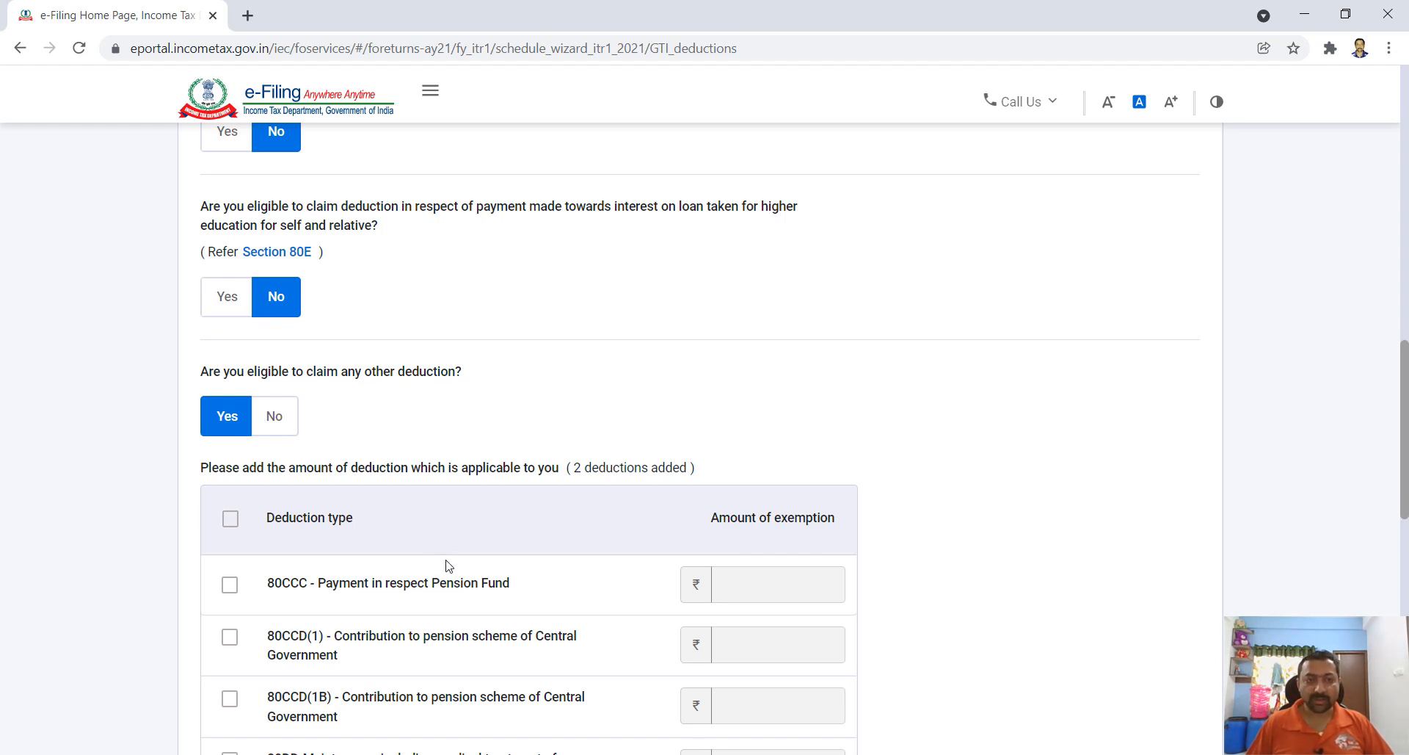
pyautogui.scroll(-1, 448, 565)
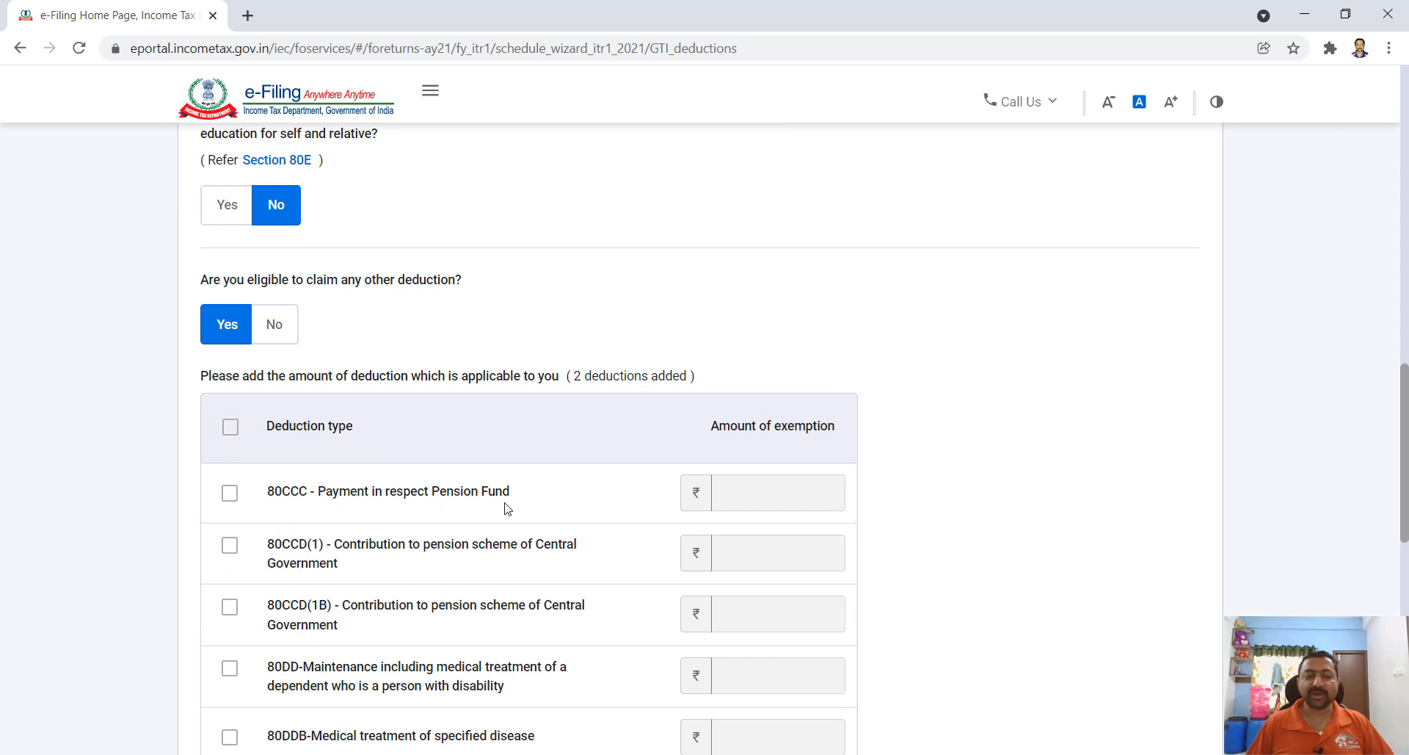
pyautogui.click(229, 494)
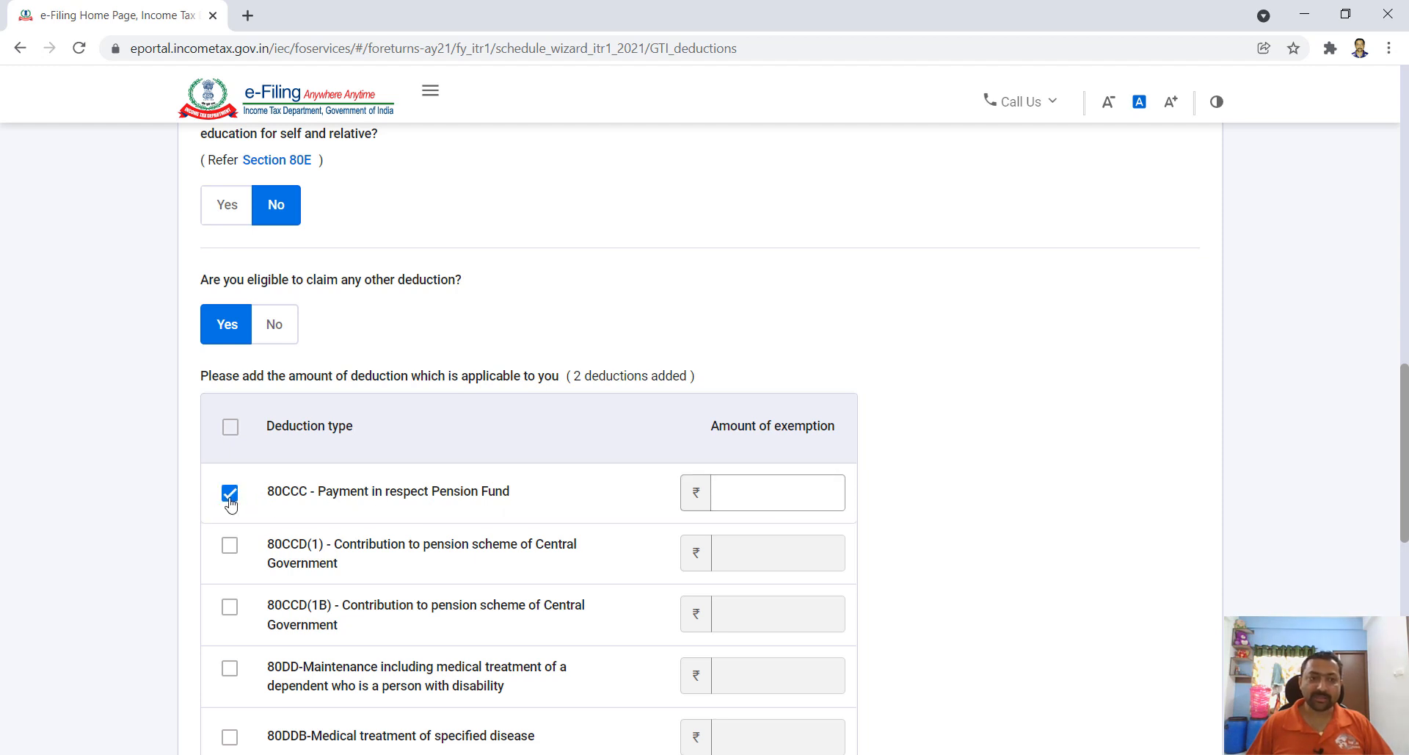
pyautogui.click(230, 495)
pyautogui.scroll(-1, 412, 510)
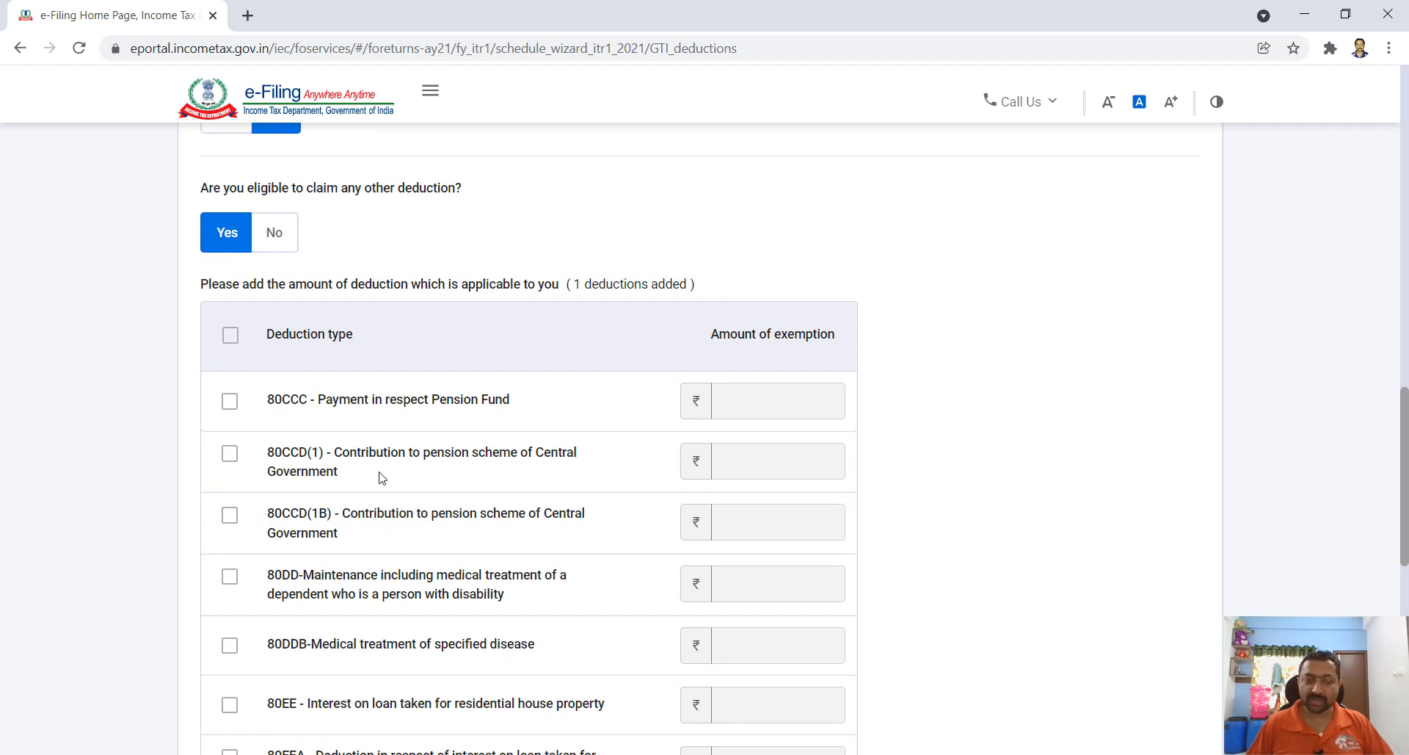
pyautogui.scroll(-1, 698, 467)
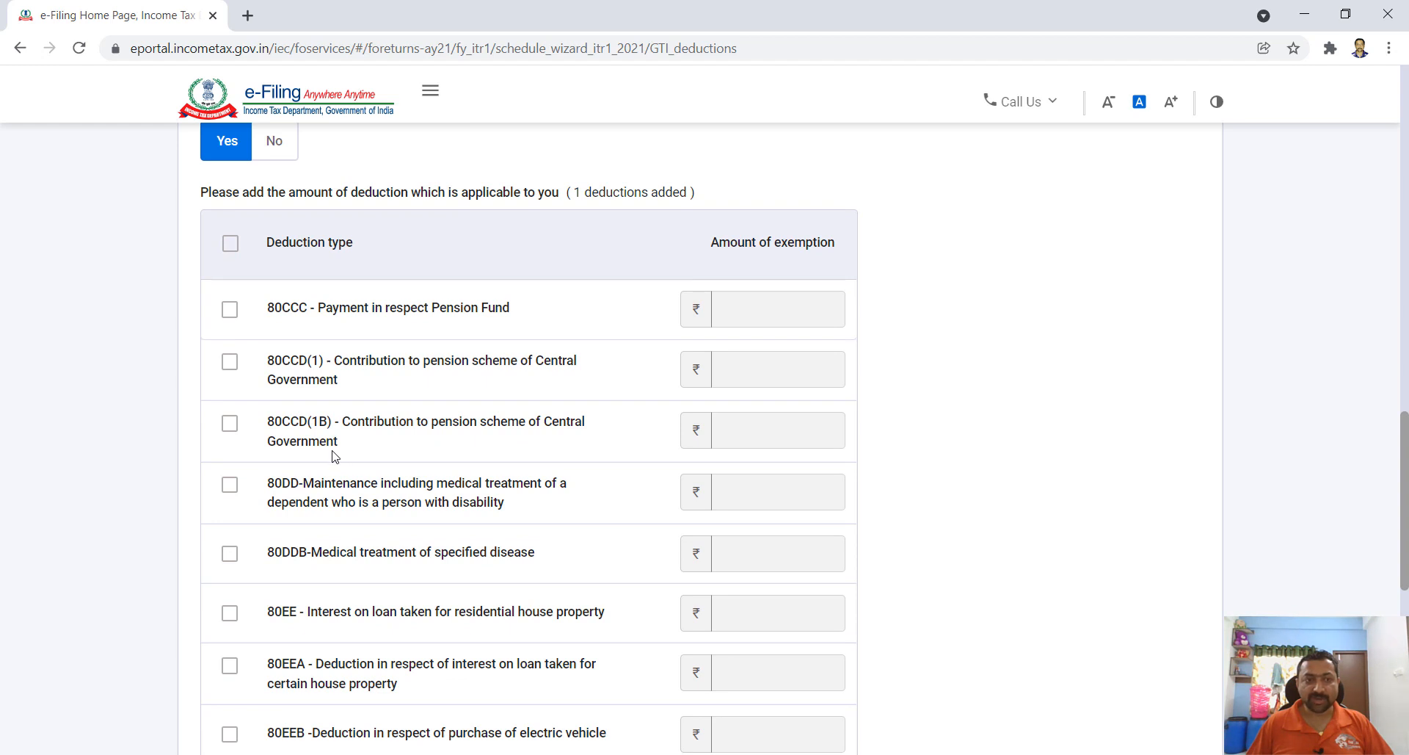
pyautogui.scroll(-1, 400, 447)
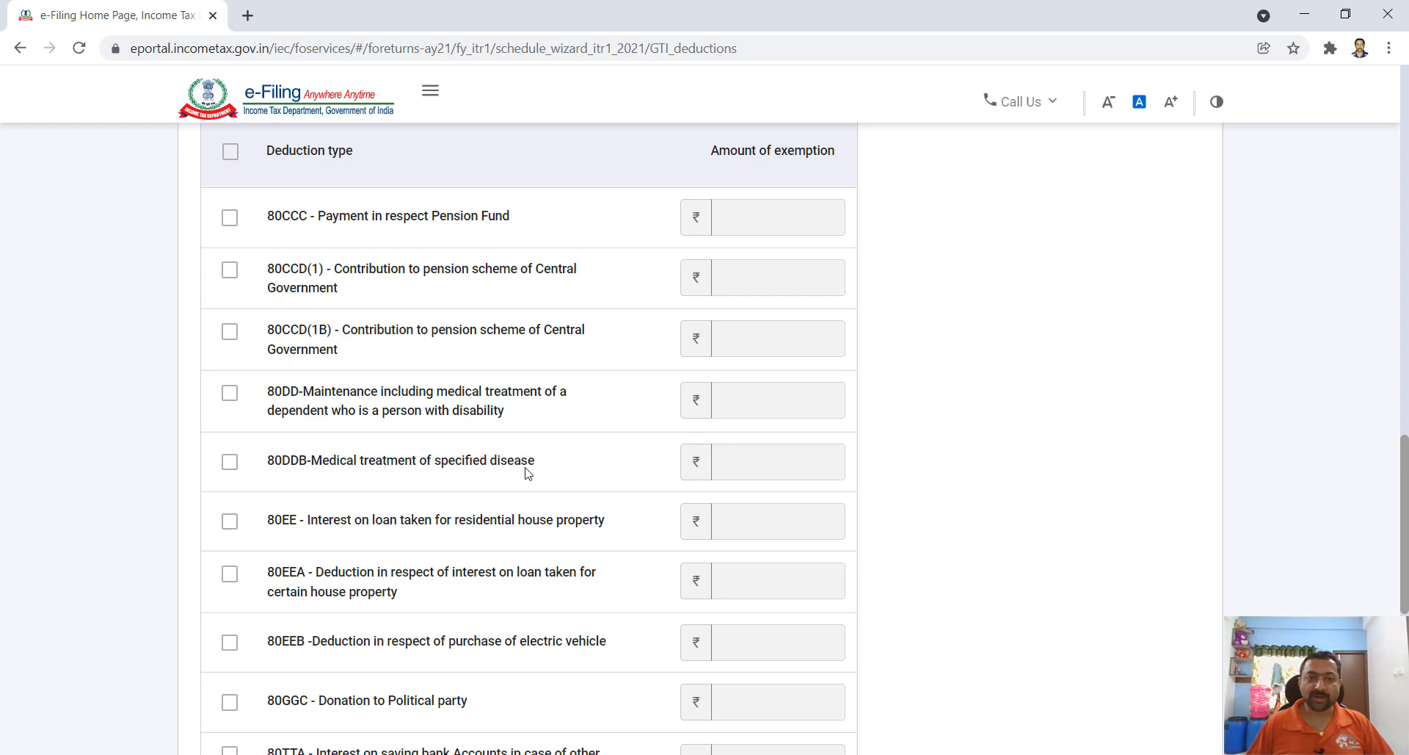
pyautogui.scroll(-1, 628, 469)
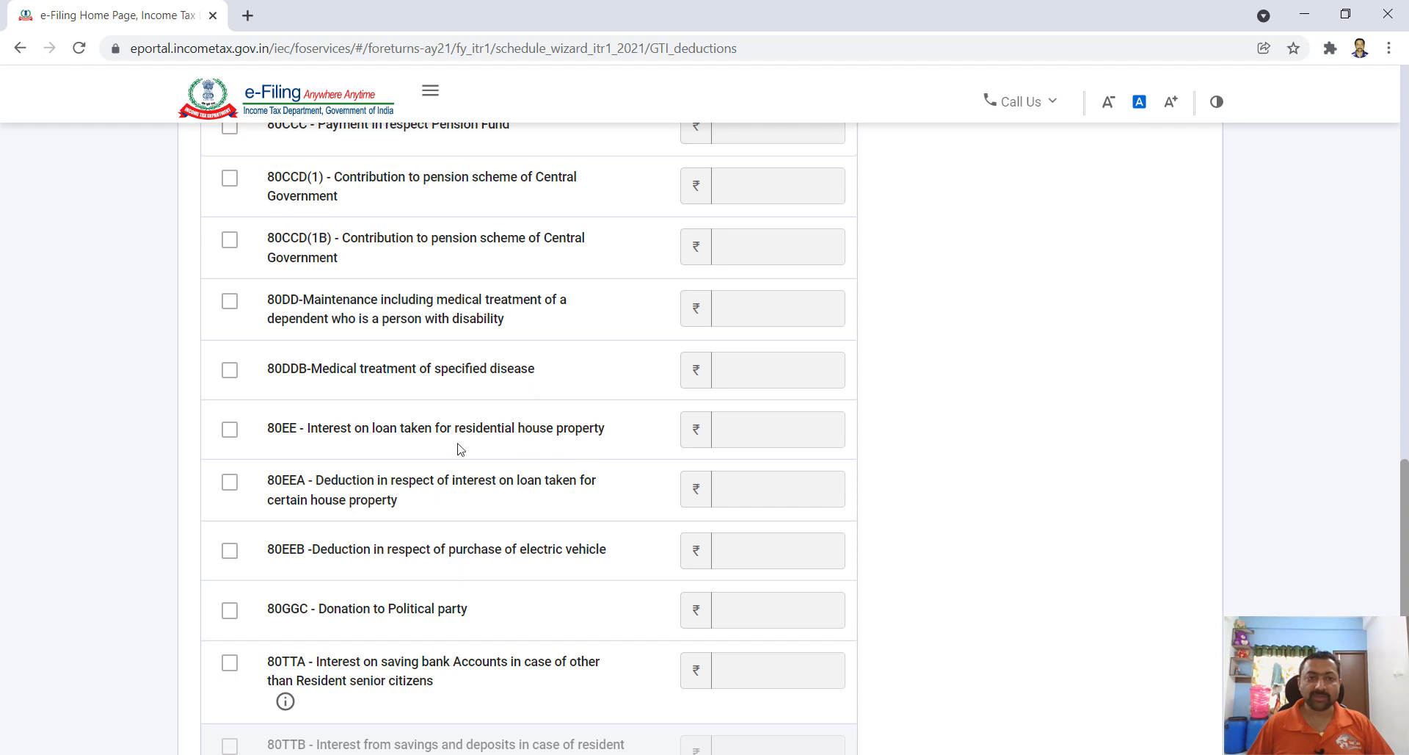
# - Claim ₹1,94,030 under 80EE, keep 80U at ₹75,000 and continue
pyautogui.click(230, 433)
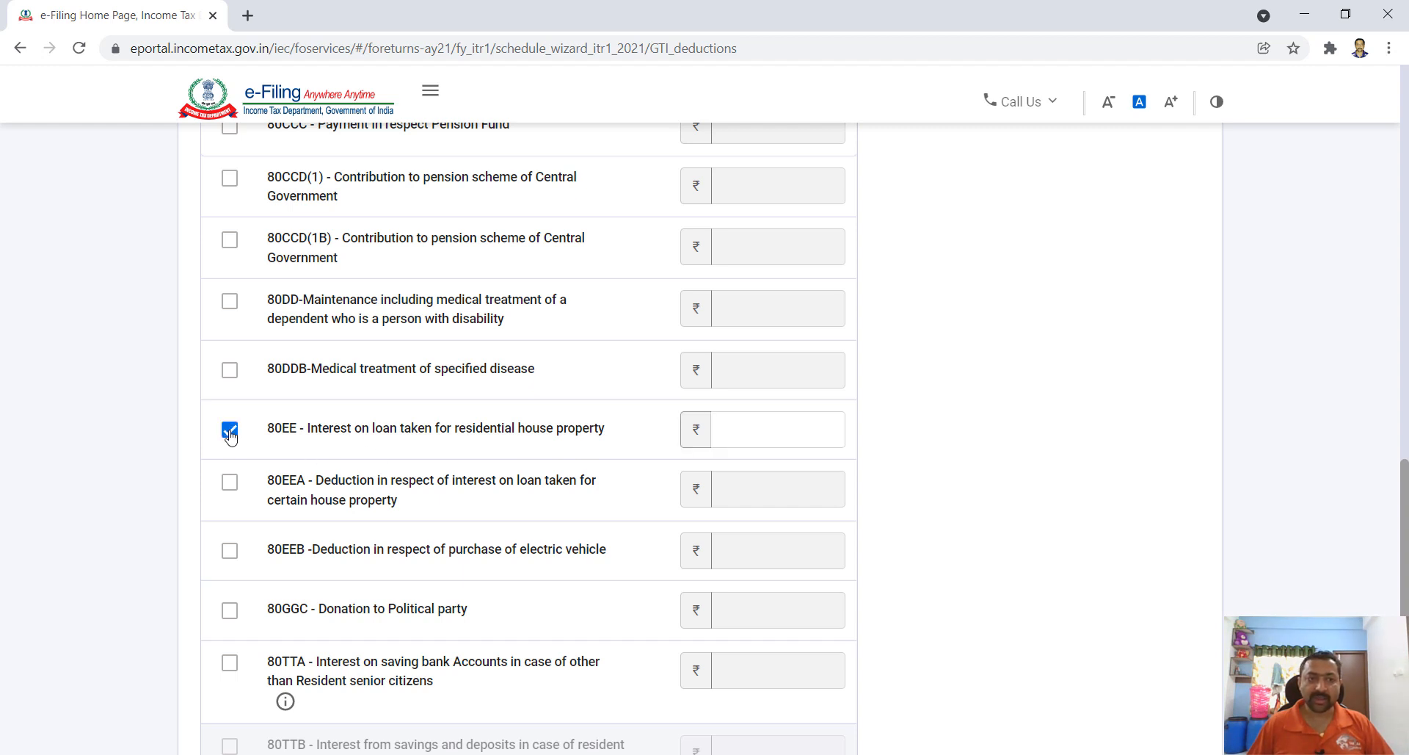
pyautogui.write('194030')
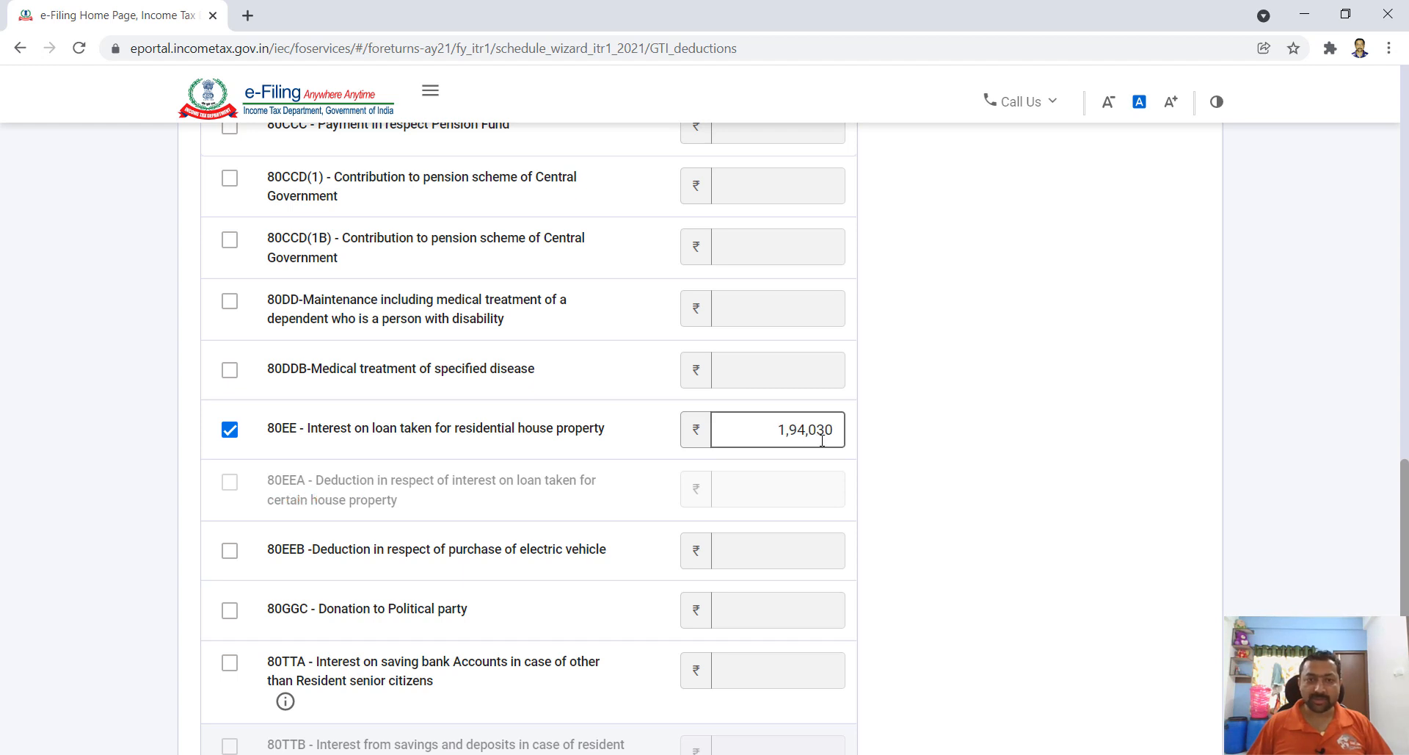
pyautogui.scroll(-1, 892, 483)
pyautogui.scroll(-2, 893, 482)
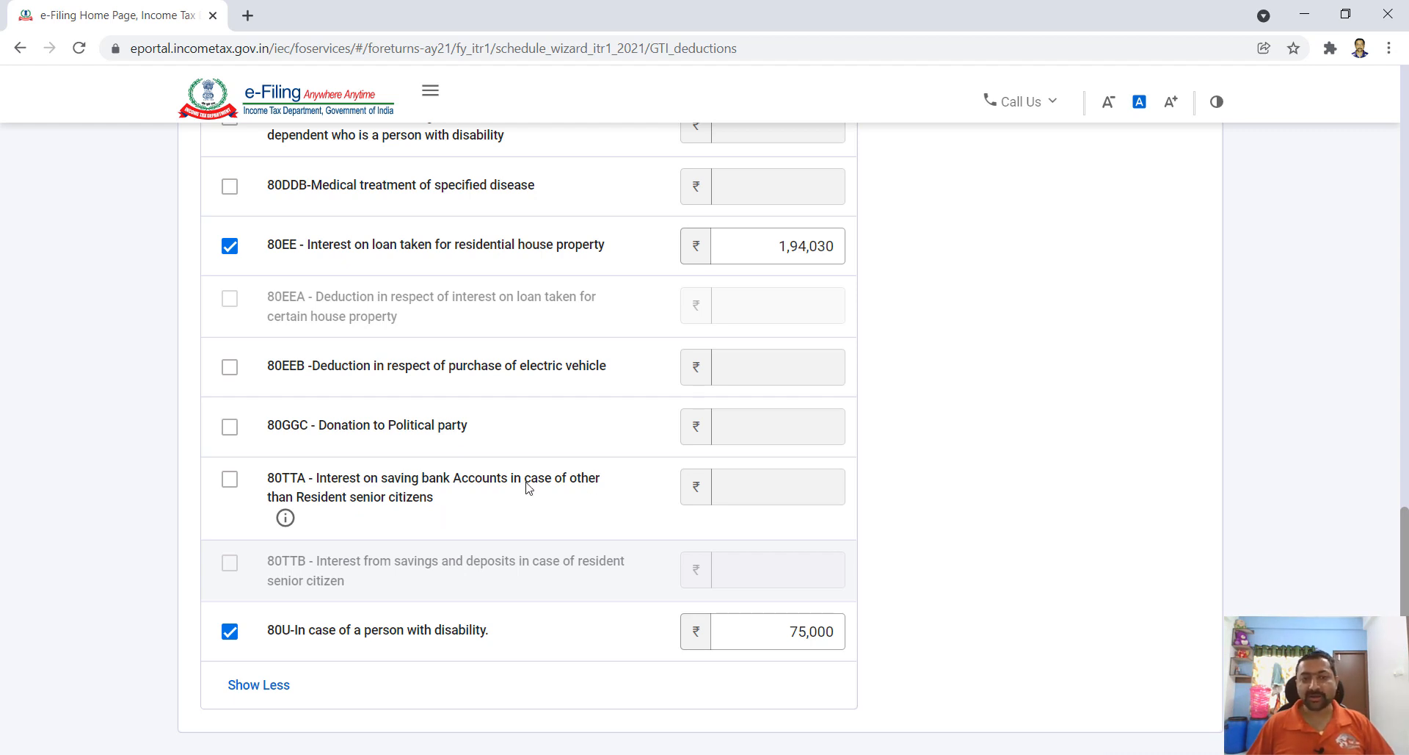
pyautogui.scroll(-2, 663, 523)
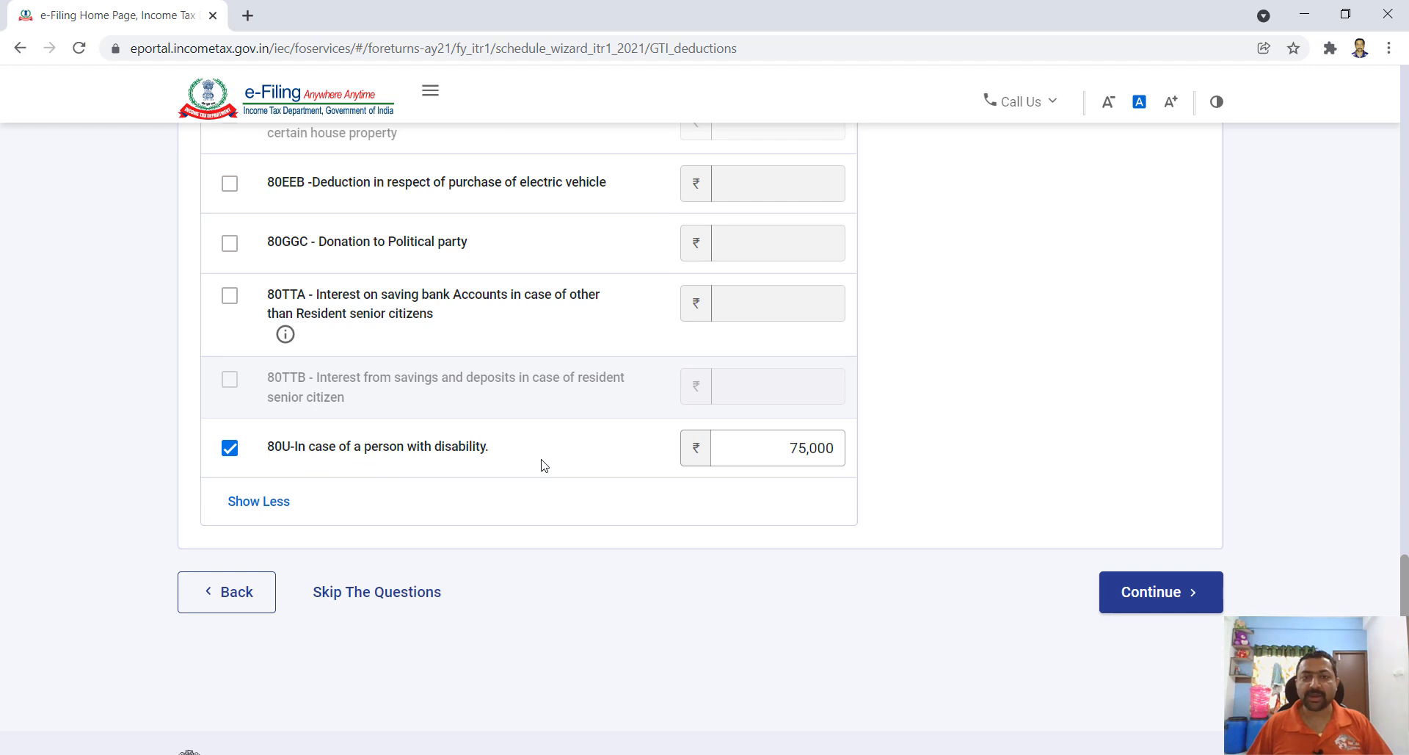
pyautogui.click(812, 455)
pyautogui.click(837, 487)
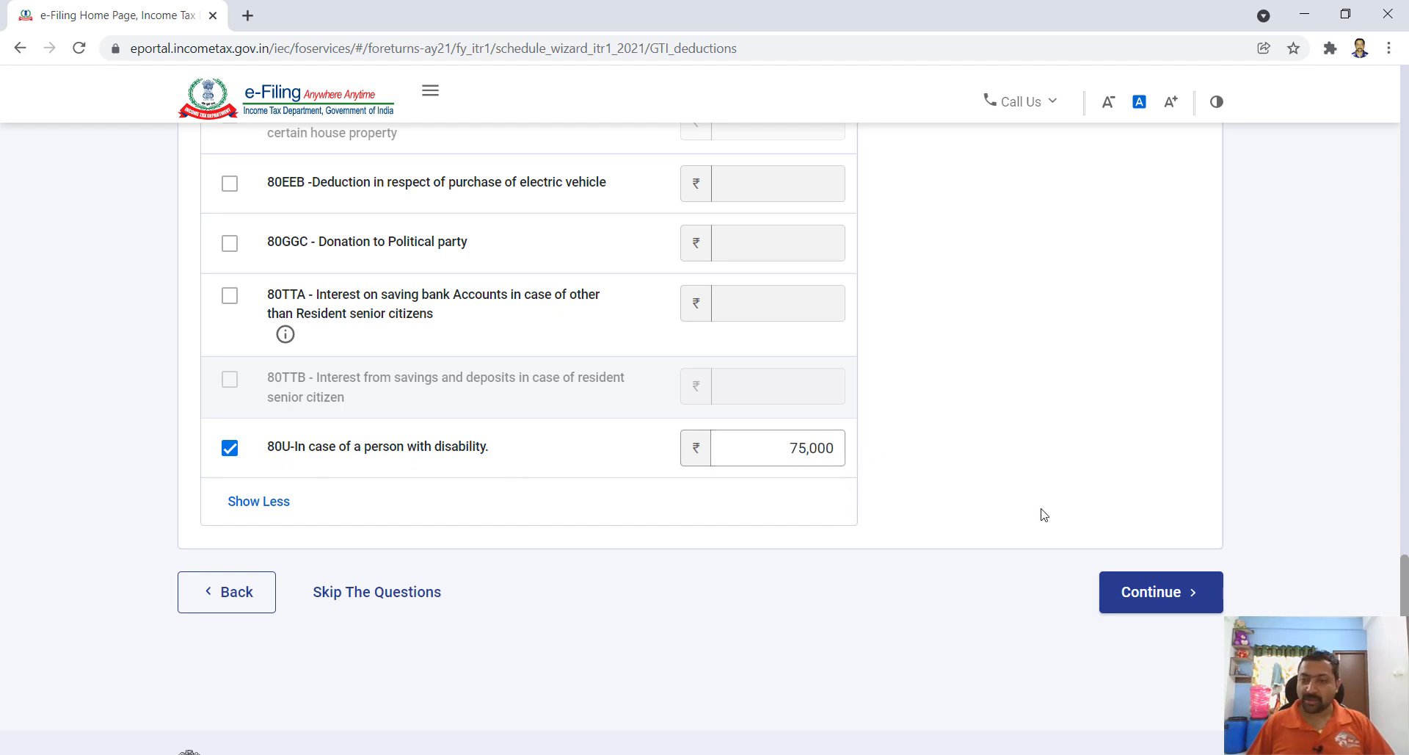
pyautogui.click(1158, 596)
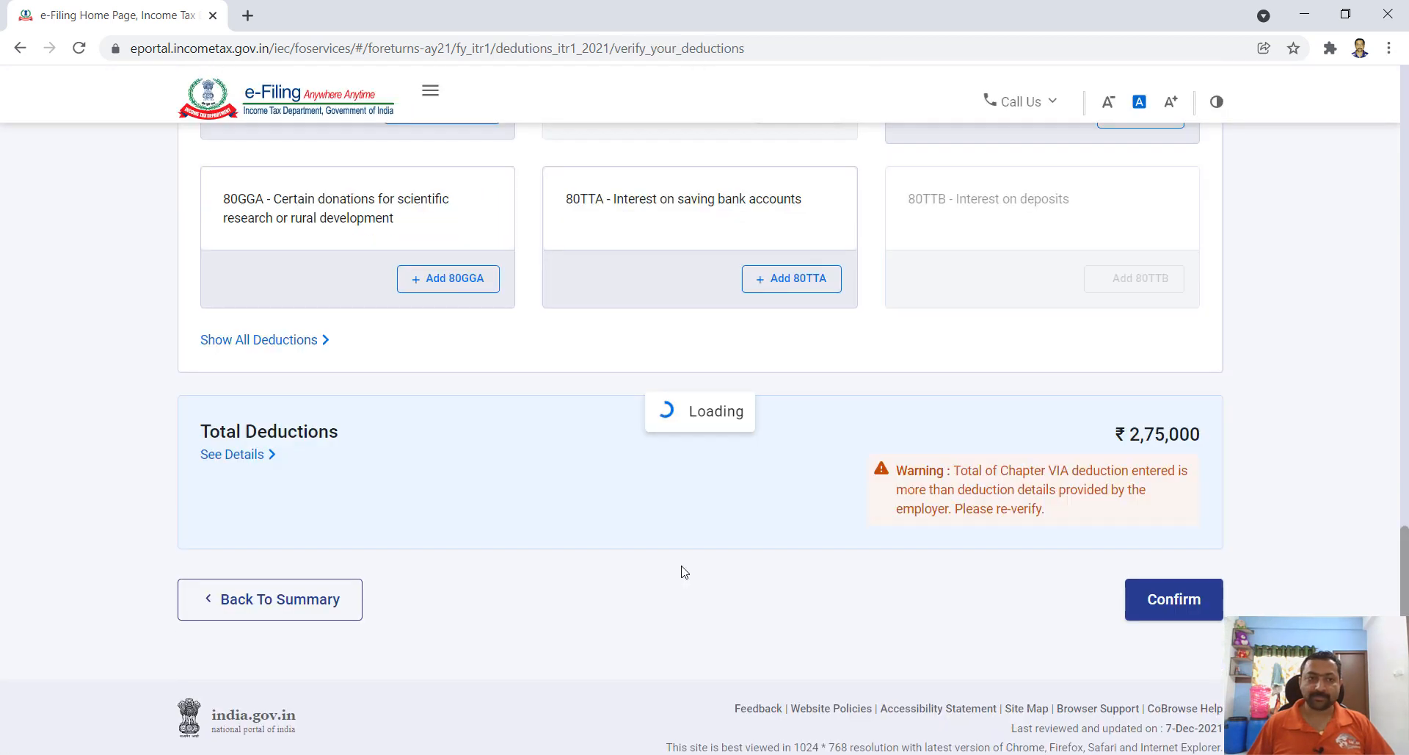
# - Review the deductions breakdown and confirm Total Deductions of ₹2,75,000
pyautogui.scroll(-3, 764, 524)
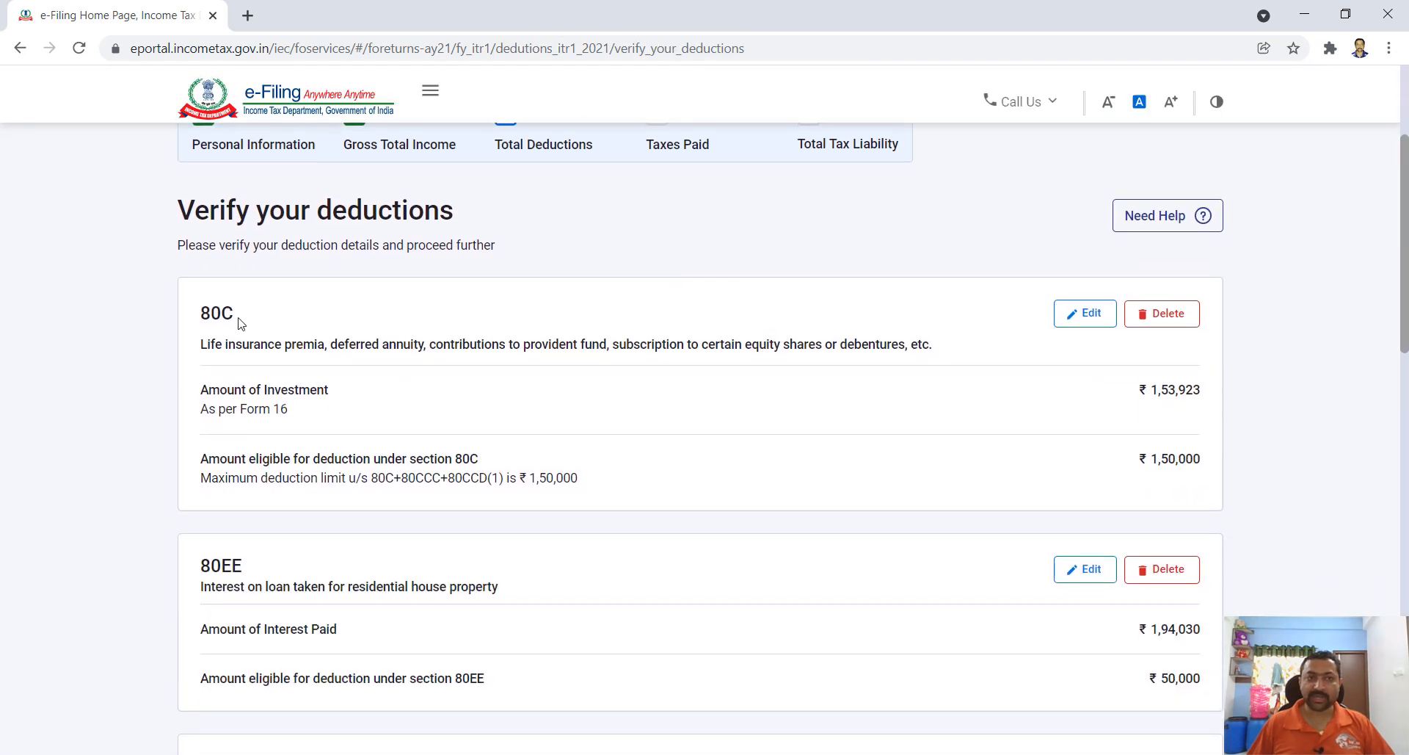
pyautogui.scroll(-1, 1166, 471)
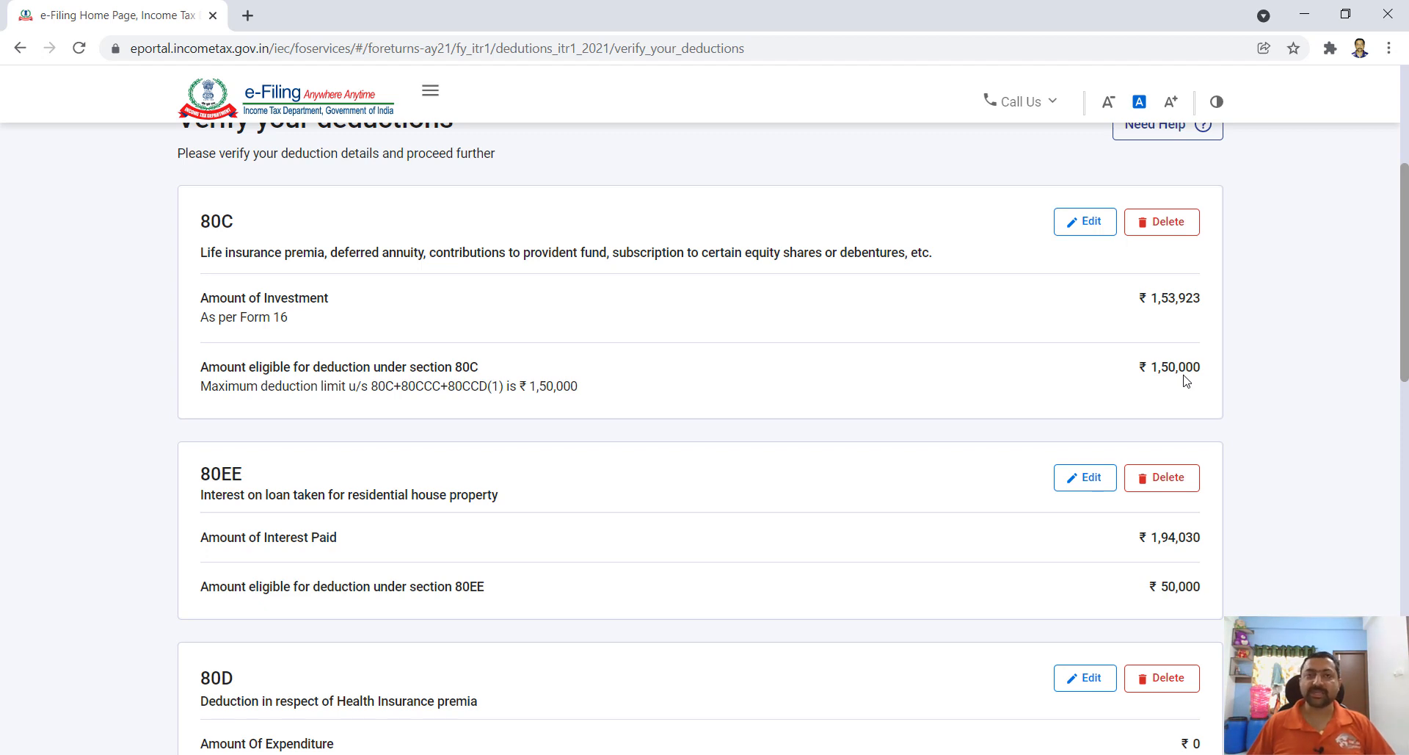
pyautogui.scroll(-2, 1220, 393)
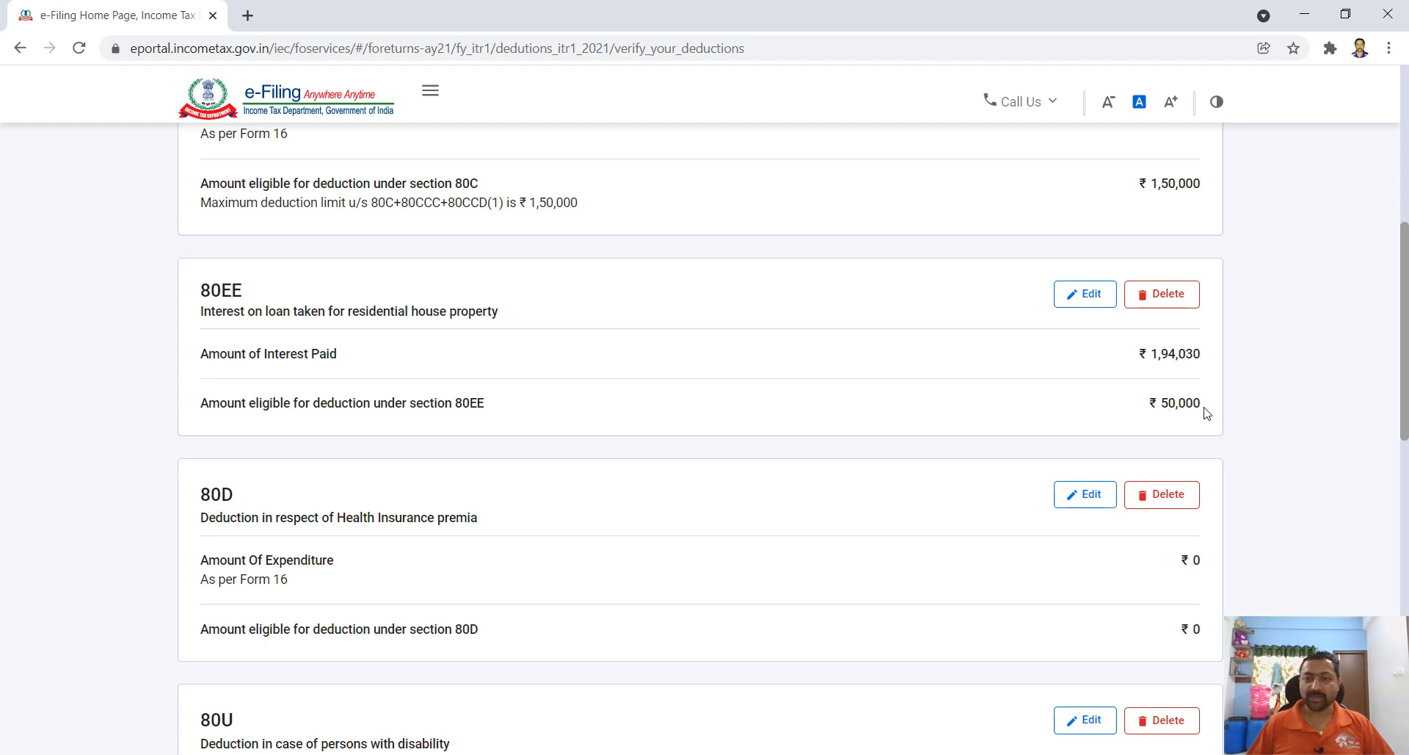
pyautogui.scroll(-3, 1206, 413)
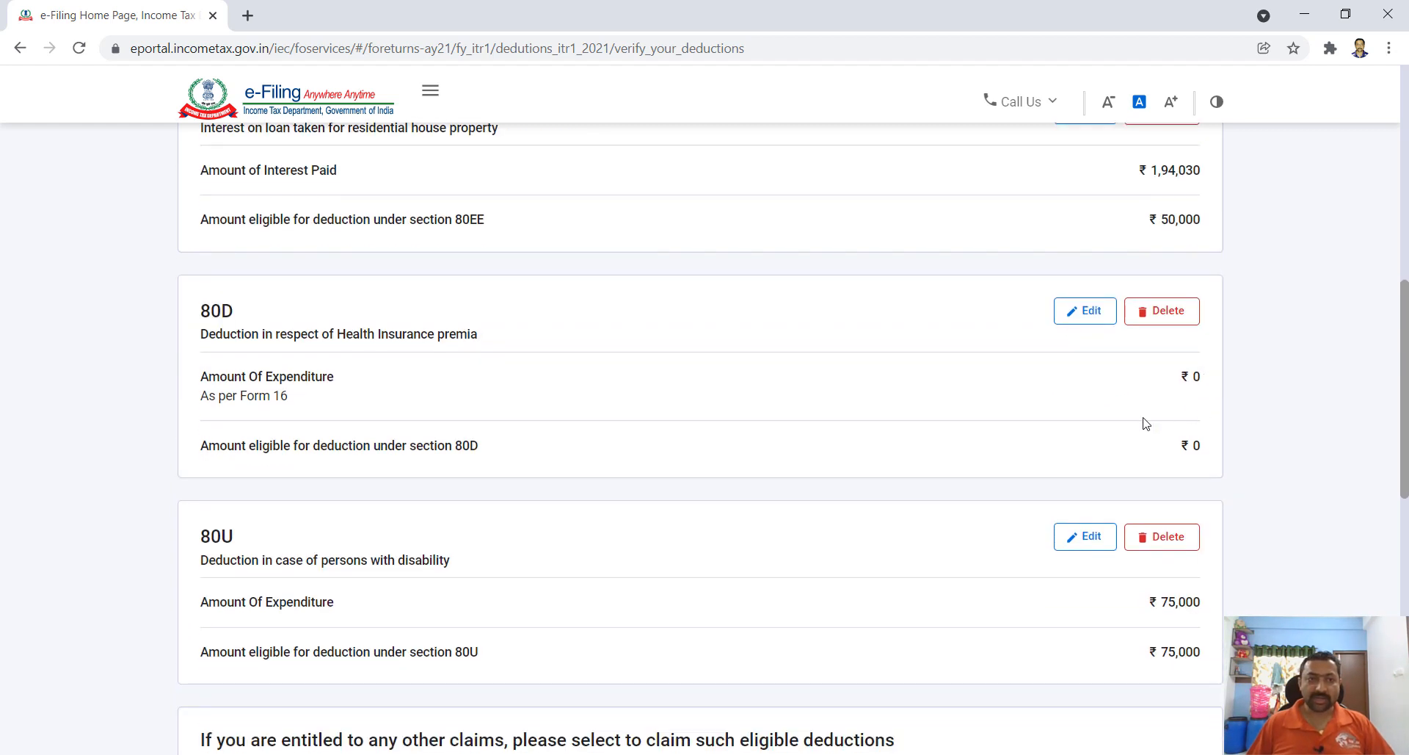
pyautogui.scroll(-3, 823, 496)
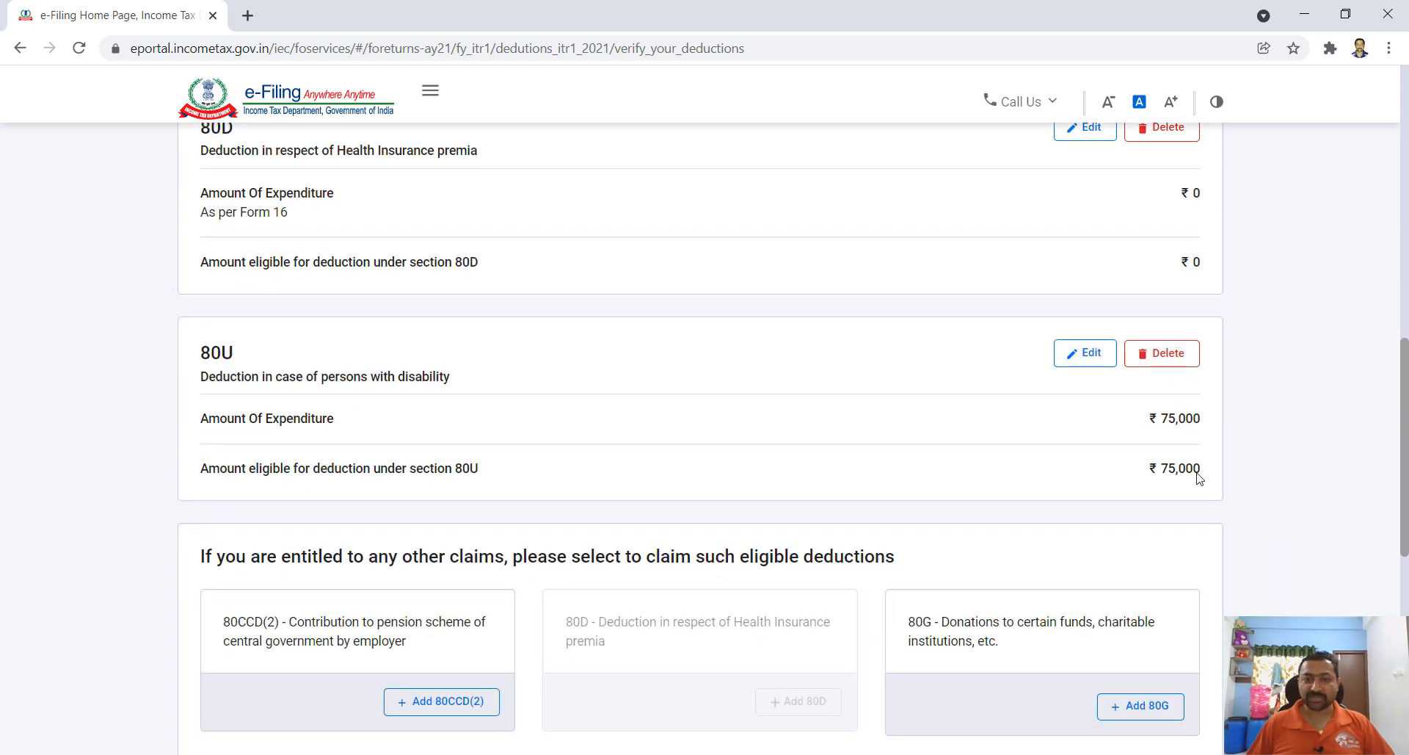
pyautogui.scroll(-4, 1194, 472)
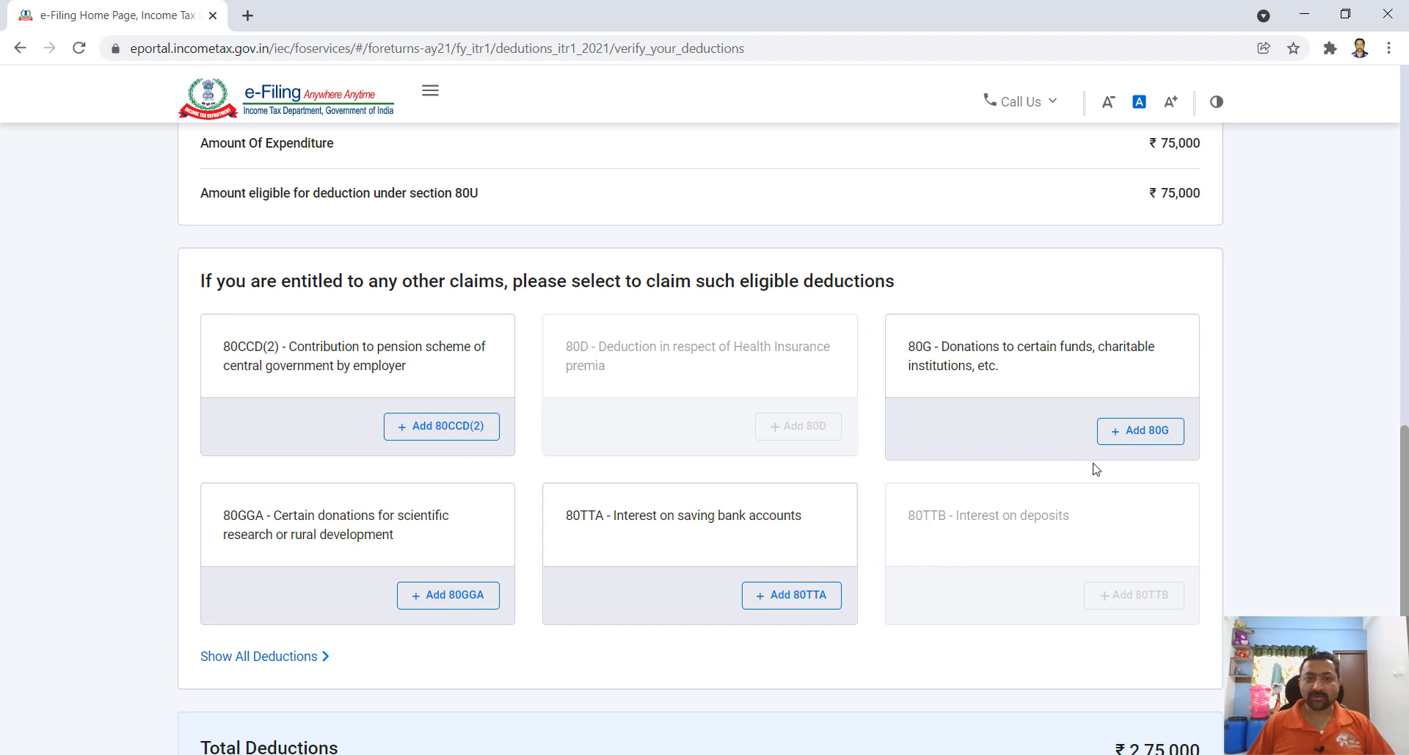
pyautogui.scroll(-3, 1116, 501)
pyautogui.scroll(-2, 1116, 501)
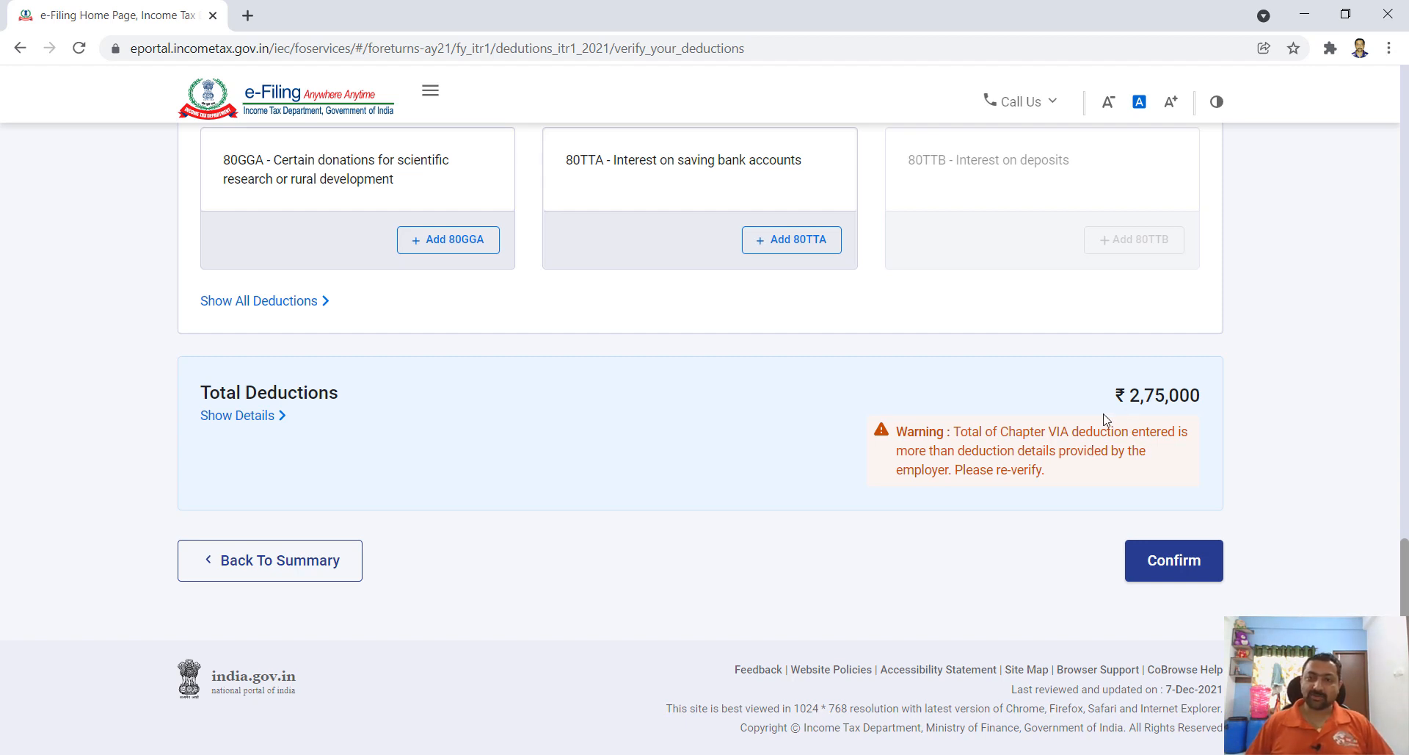
pyautogui.click(235, 416)
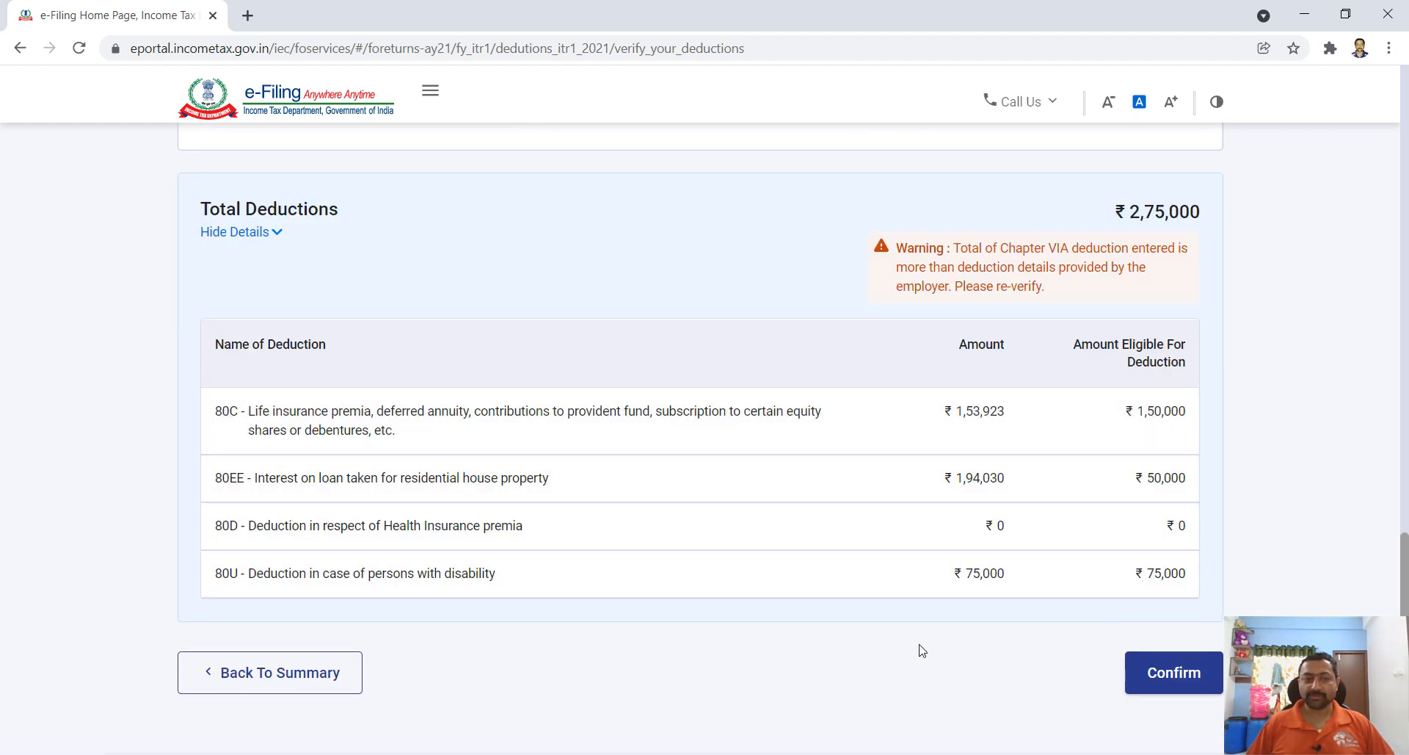
pyautogui.click(1165, 673)
# - Open the Tax Paid row (₹644) on the Return Summary for verification
pyautogui.scroll(-2, 951, 434)
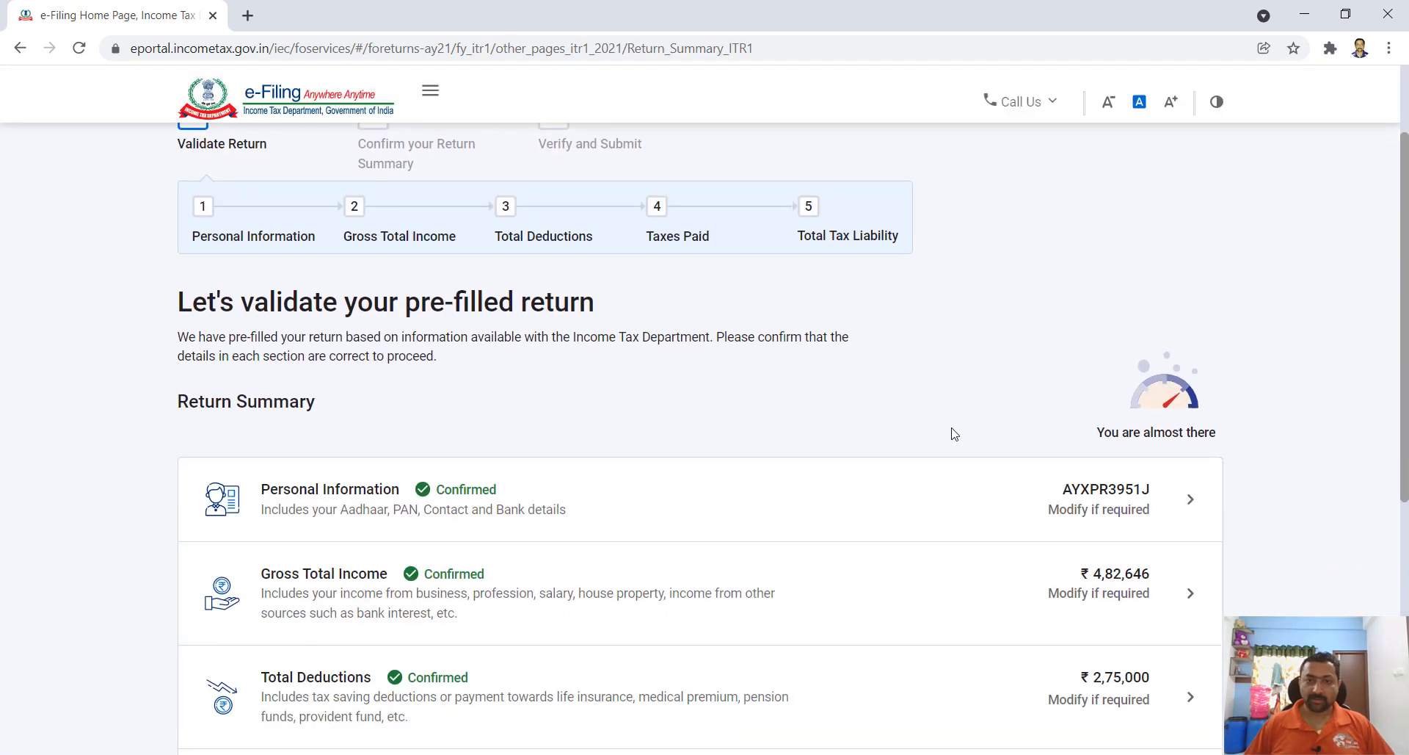
pyautogui.scroll(-4, 951, 434)
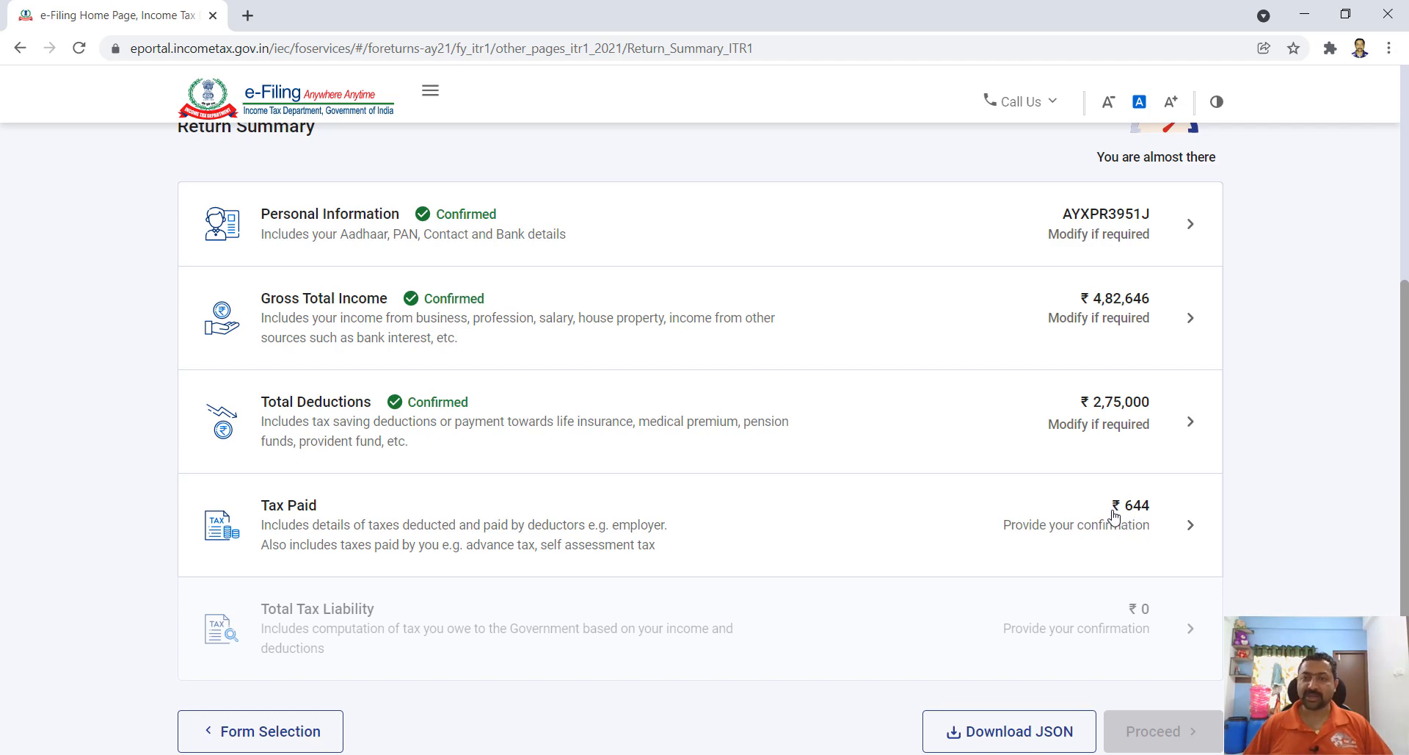
pyautogui.click(1115, 516)
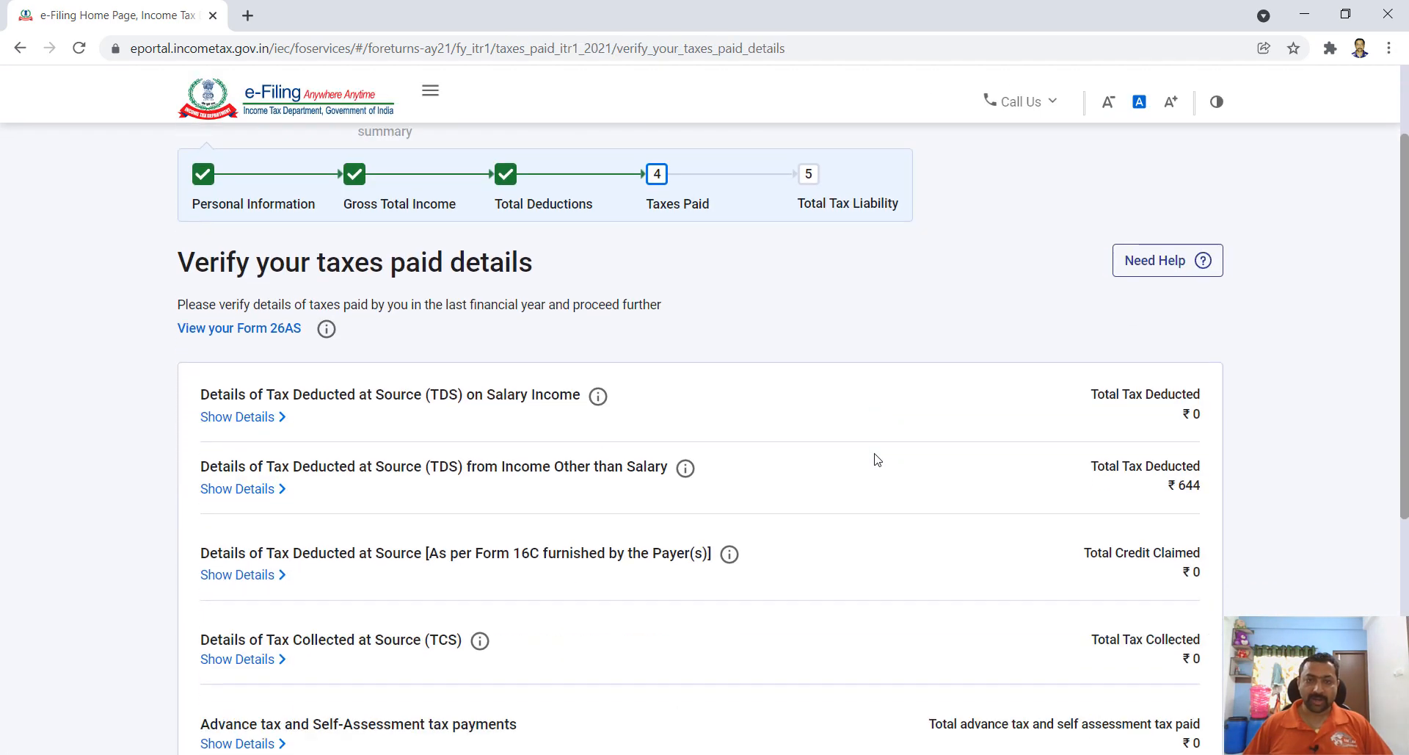
# - Claim both TDS deductor entries under TDS from Income Other than Salary and confirm Tax Paid
pyautogui.scroll(-2, 875, 458)
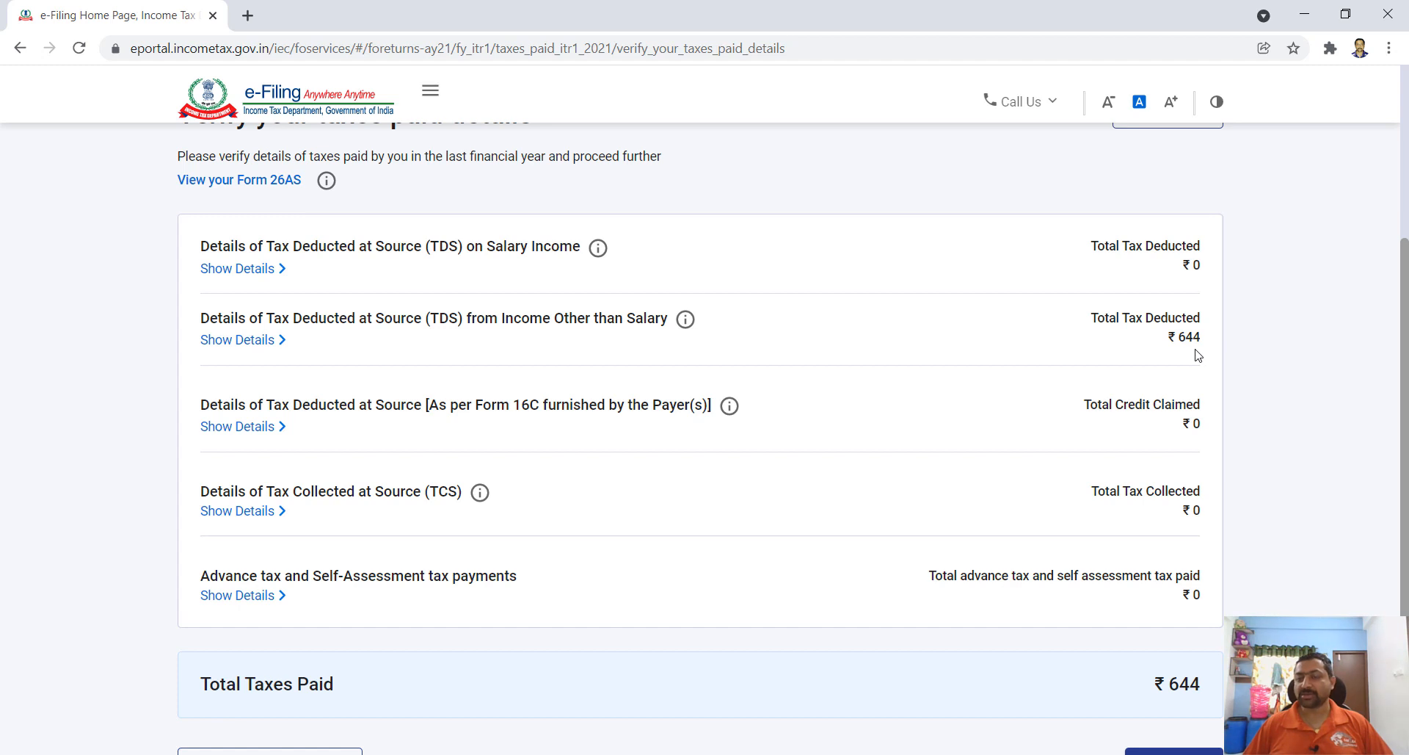
pyautogui.click(246, 351)
pyautogui.scroll(-1, 621, 400)
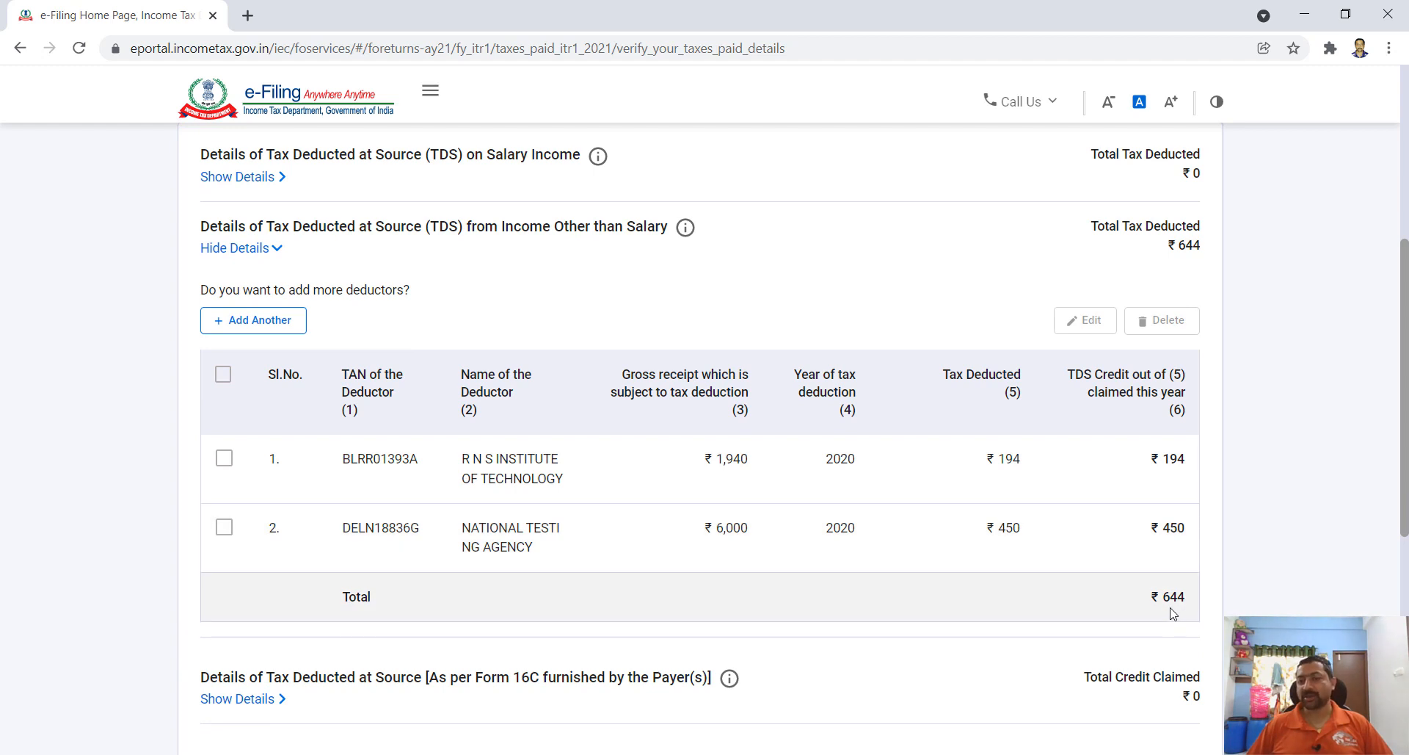
pyautogui.click(224, 459)
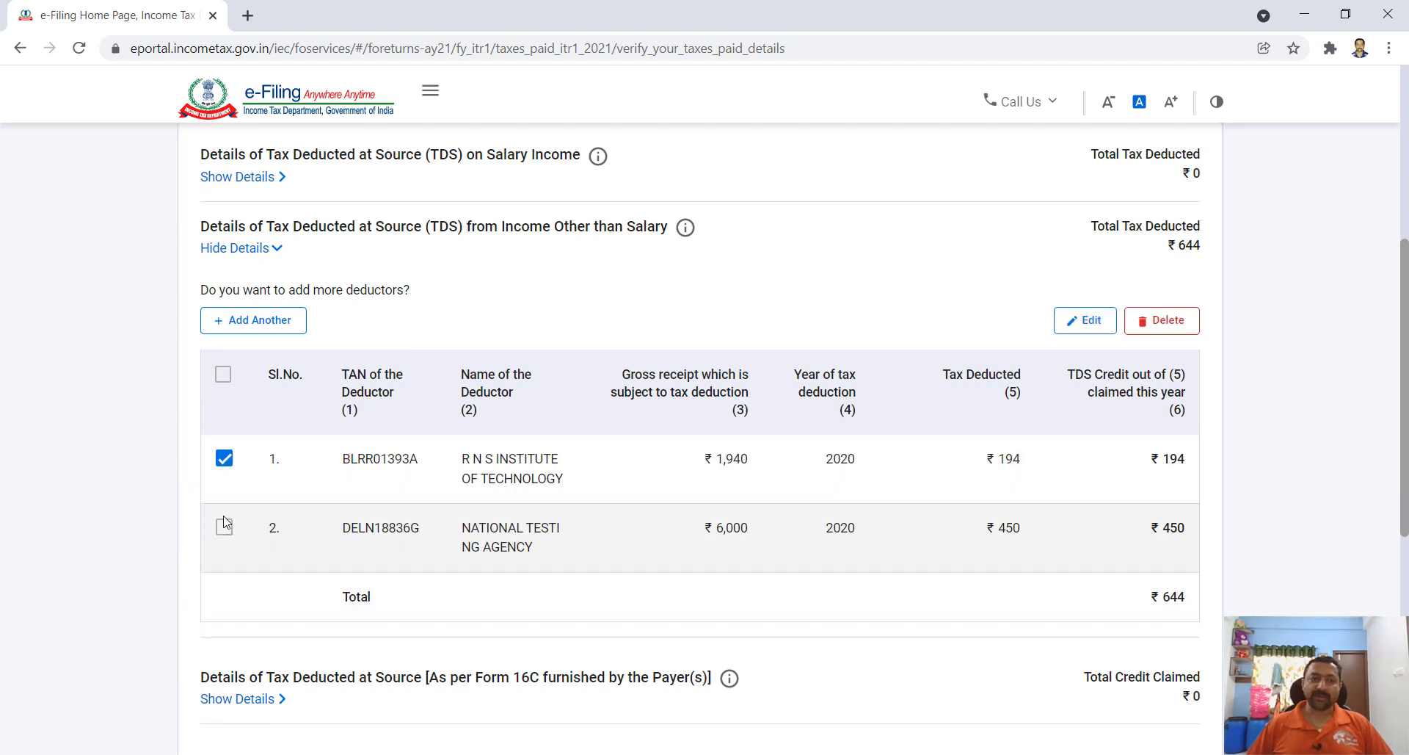
pyautogui.click(224, 527)
pyautogui.scroll(-4, 315, 451)
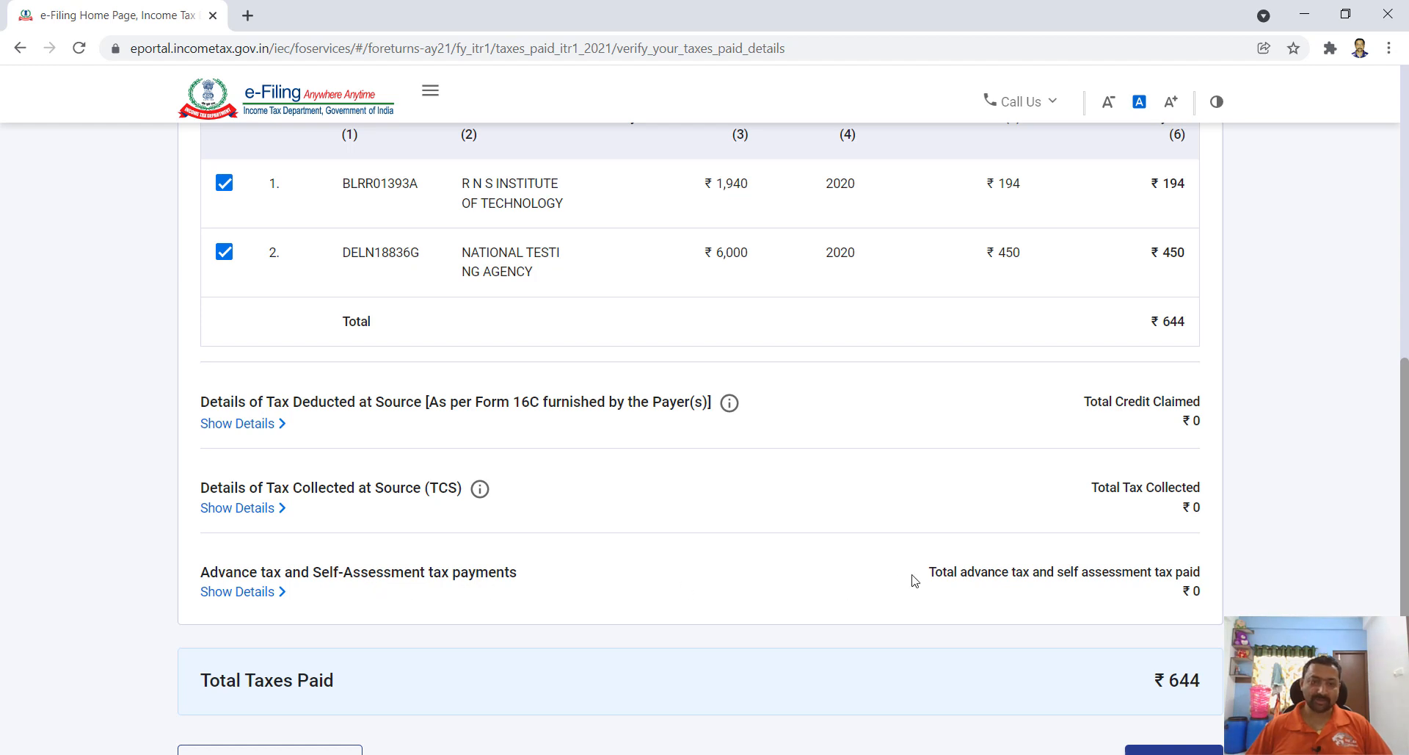
pyautogui.scroll(-3, 961, 574)
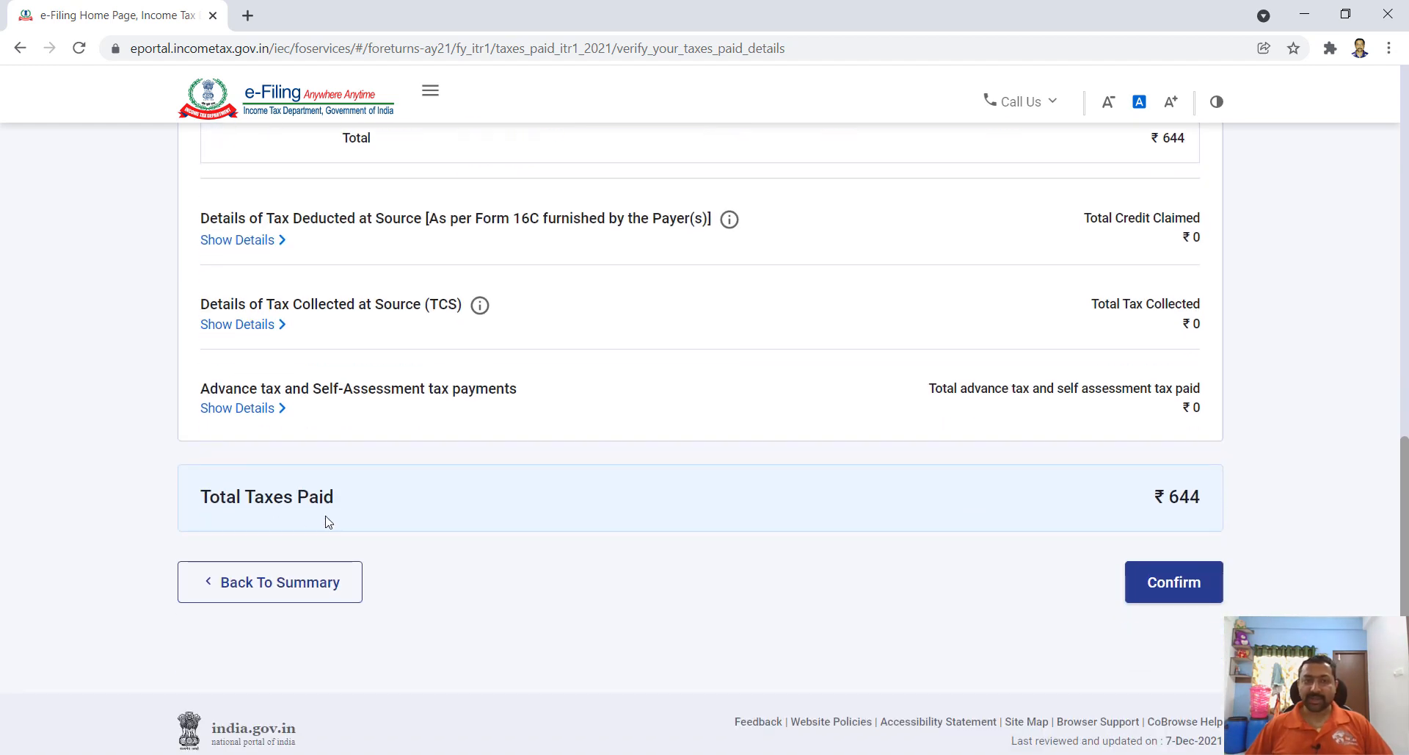
pyautogui.click(1172, 585)
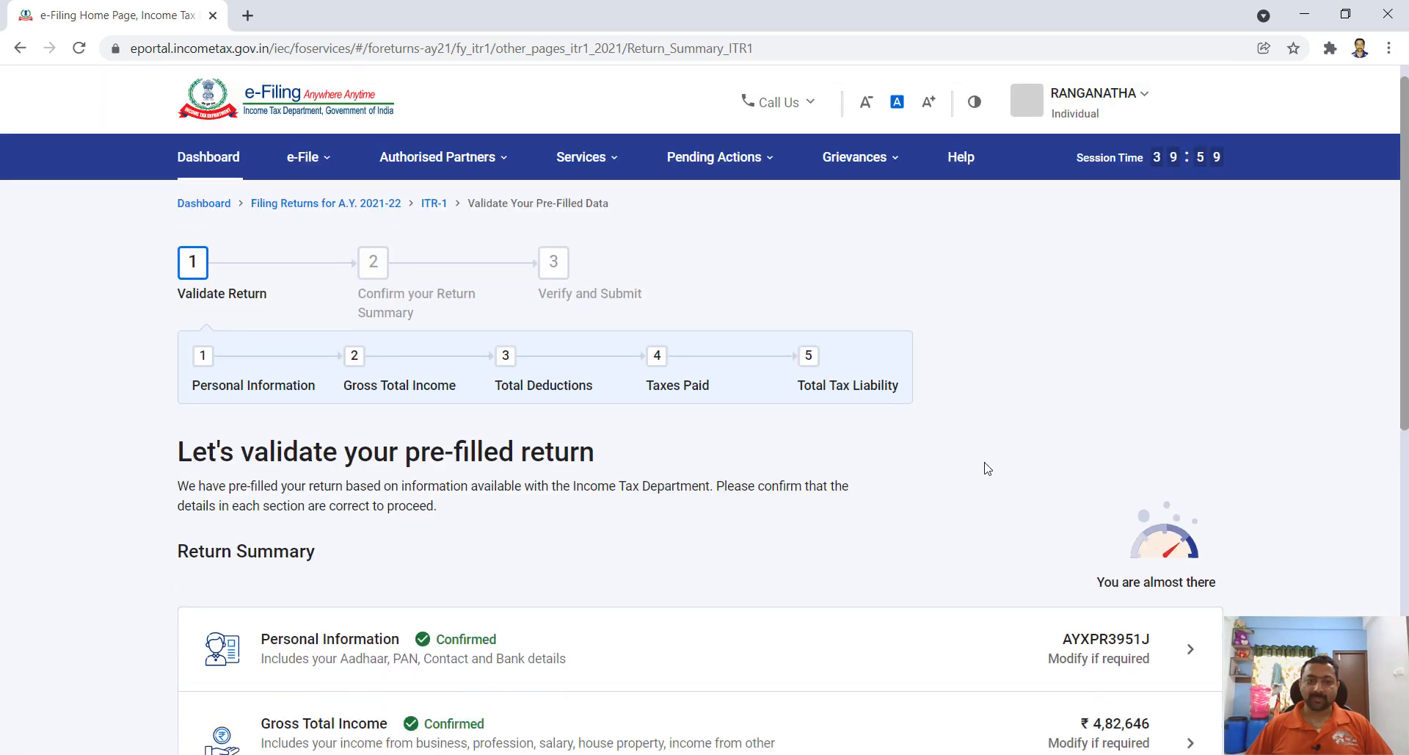
# - Open the Total Tax Liability details showing Total Income ₹2,07,650 and ₹0 tax payable
pyautogui.scroll(-7, 987, 470)
pyautogui.scroll(-1, 987, 470)
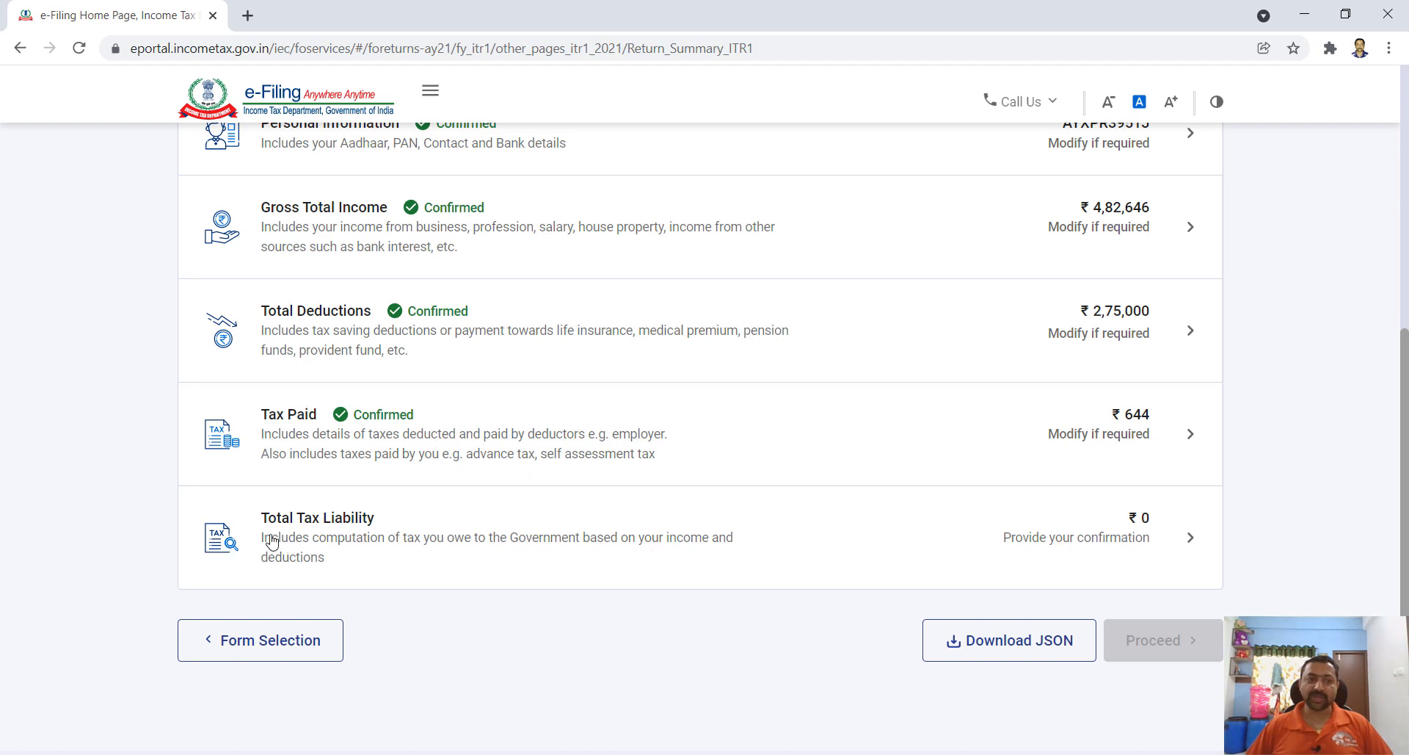
pyautogui.click(717, 533)
# - Review the tax liability computation and confirm ₹0 total tax, fee and interest
pyautogui.scroll(-5, 771, 547)
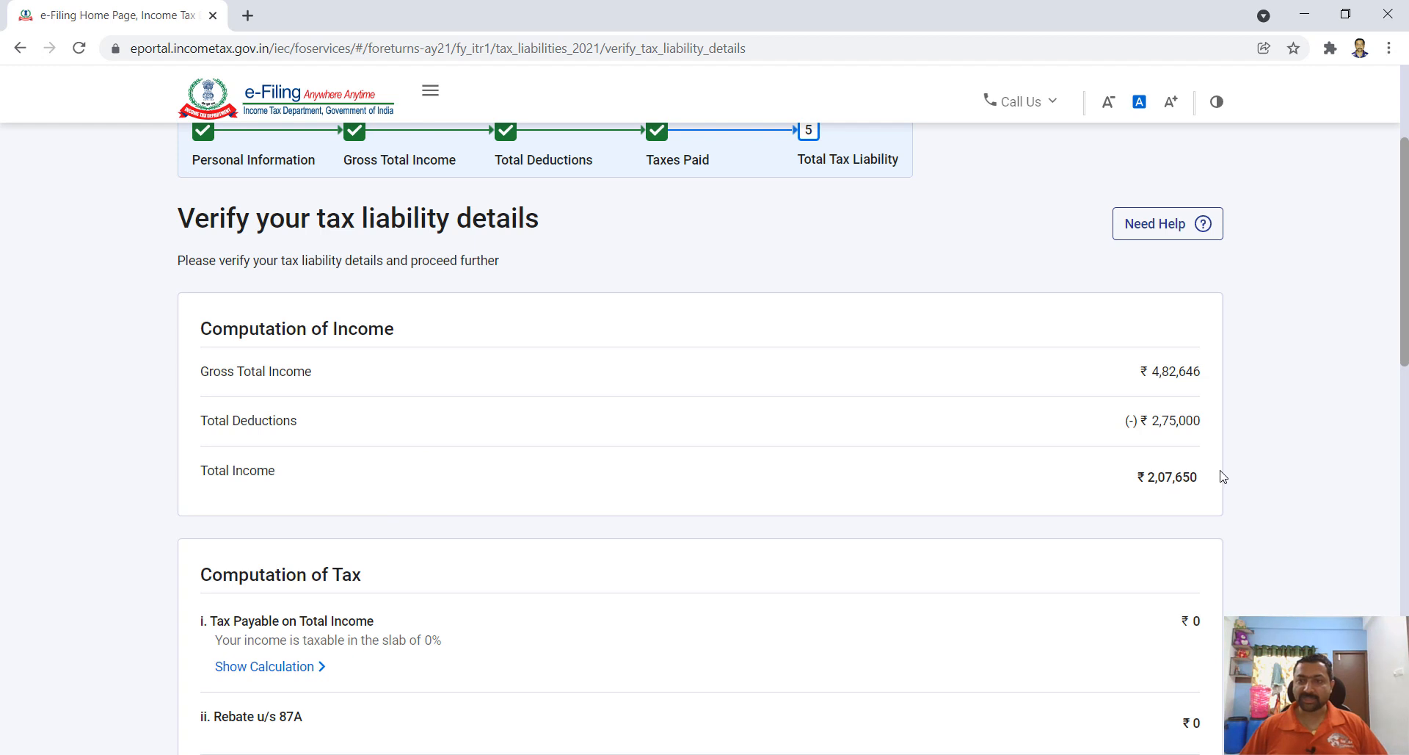
pyautogui.scroll(-4, 1218, 477)
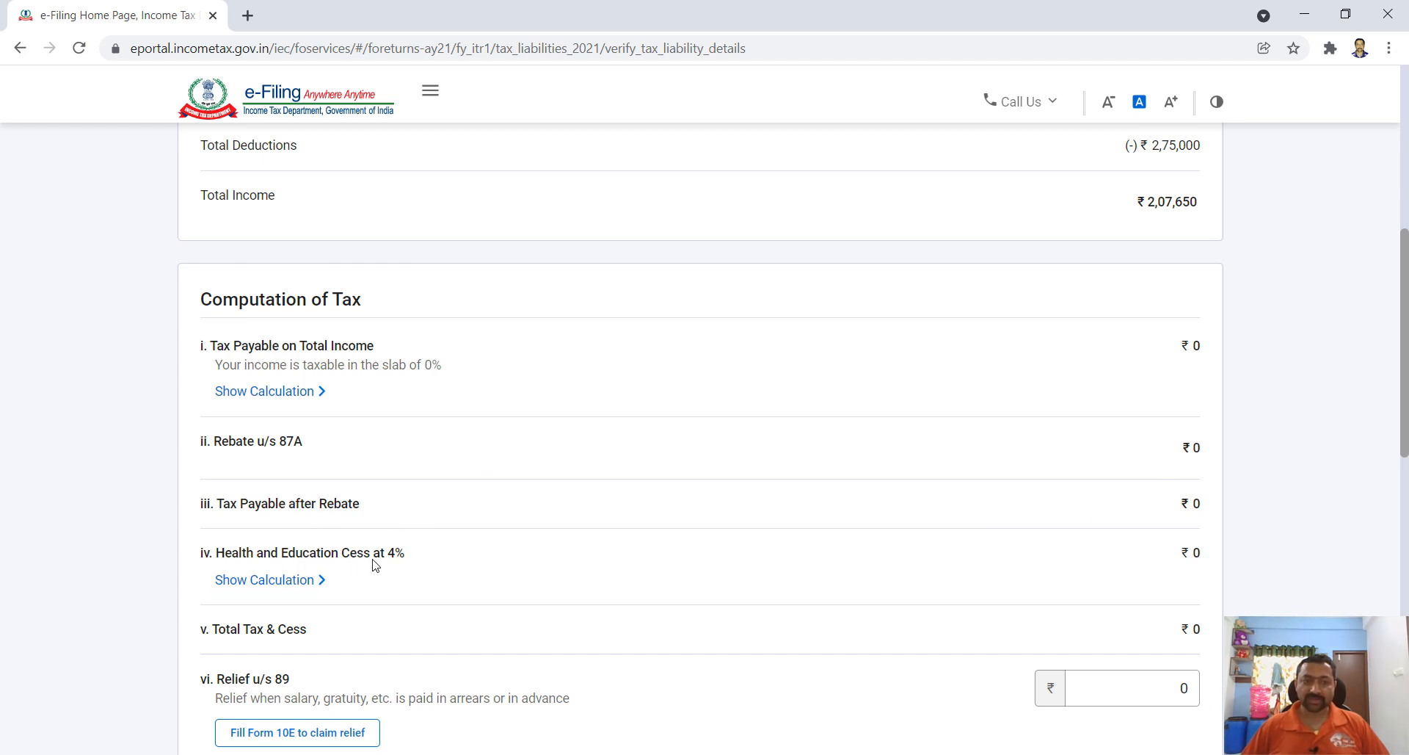
pyautogui.scroll(-1, 1116, 585)
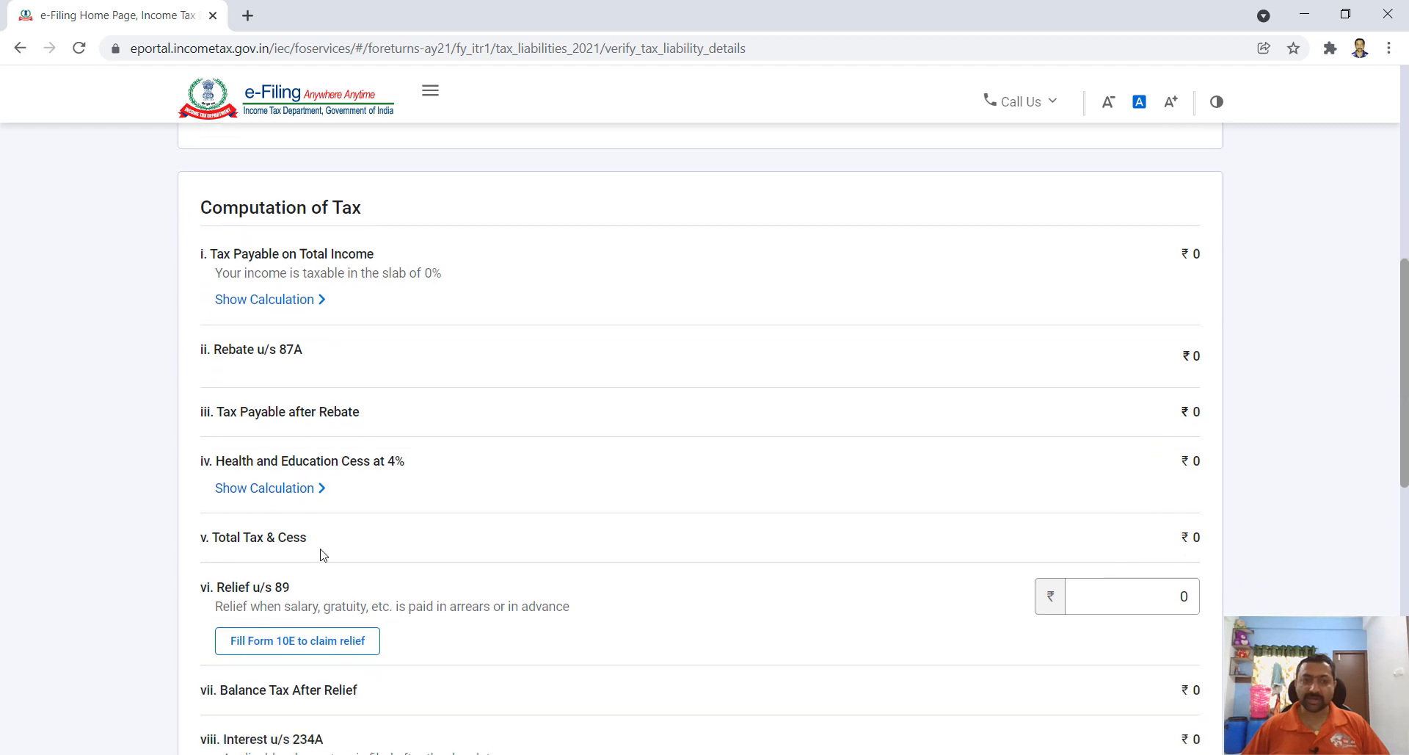
pyautogui.scroll(-1, 1091, 541)
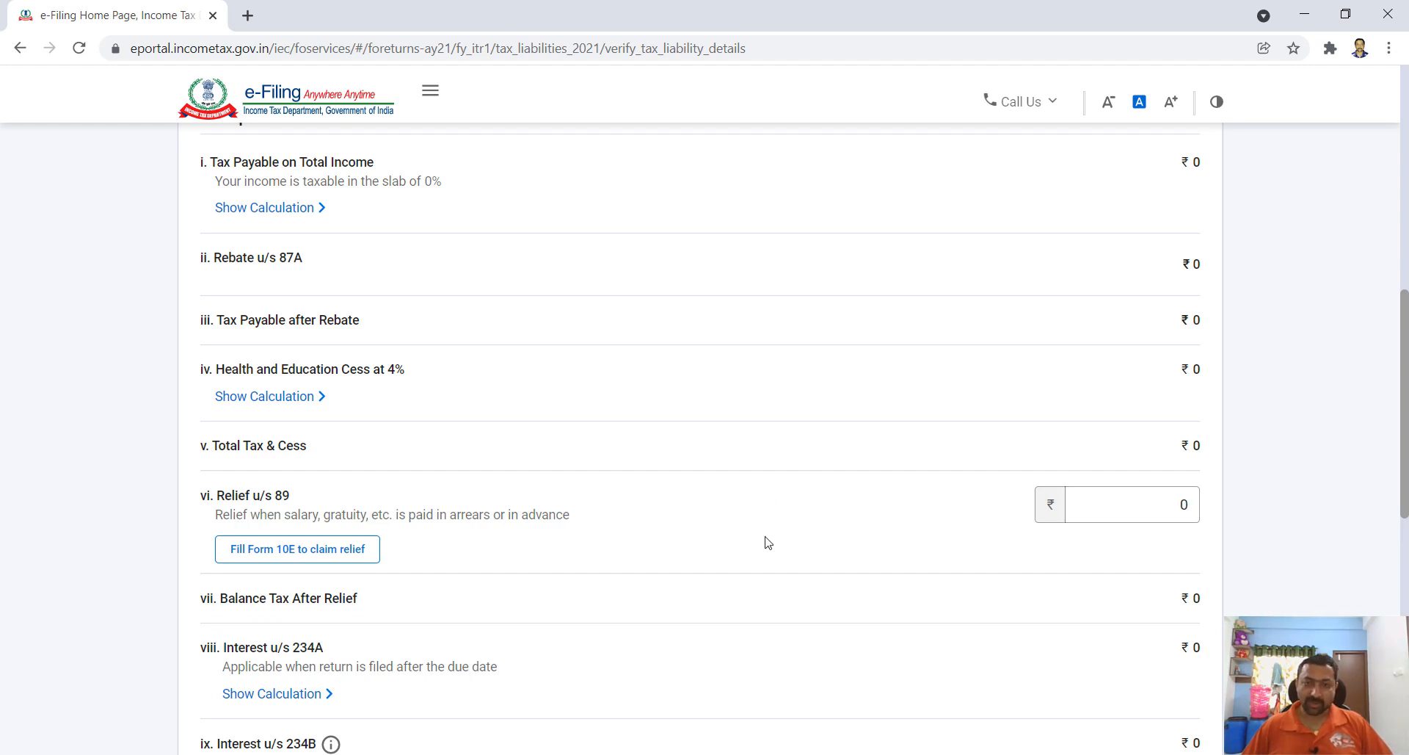
pyautogui.scroll(-1, 787, 534)
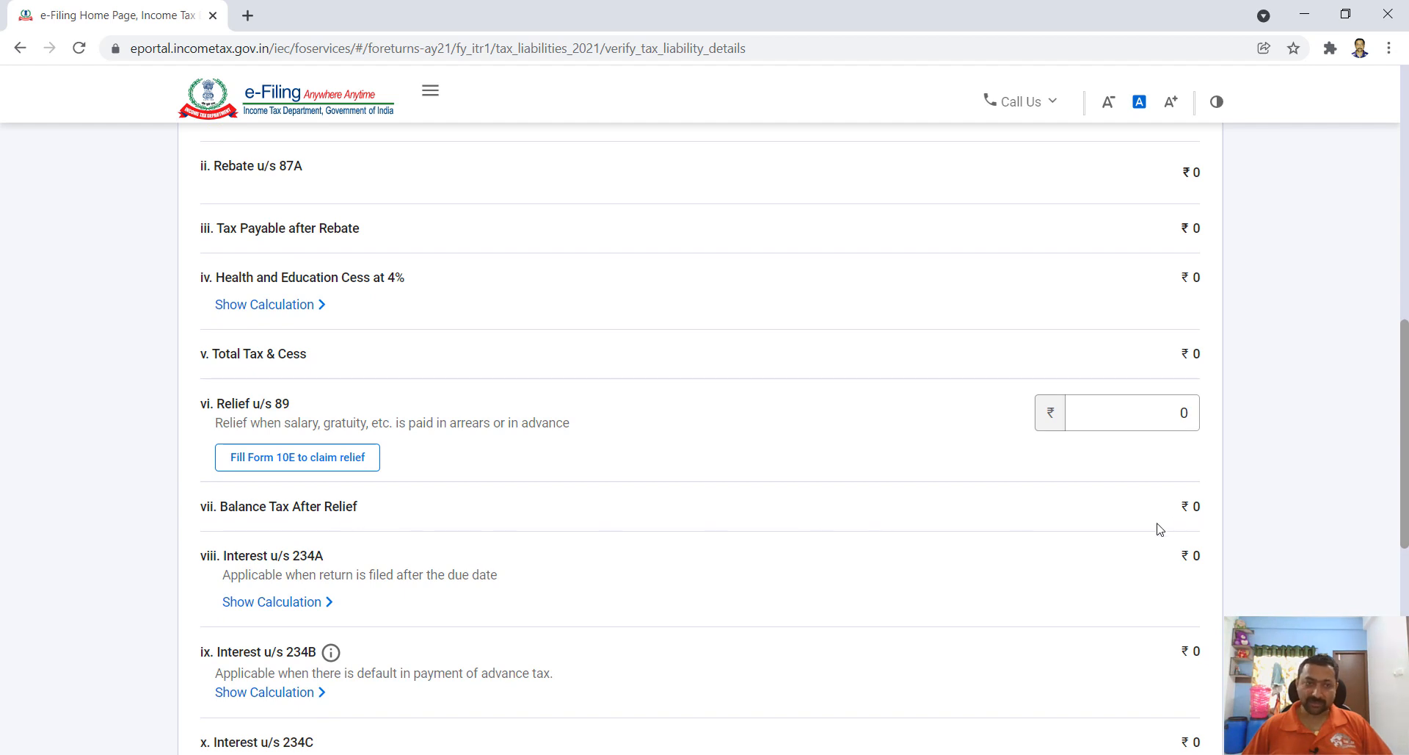
pyautogui.scroll(-2, 1158, 528)
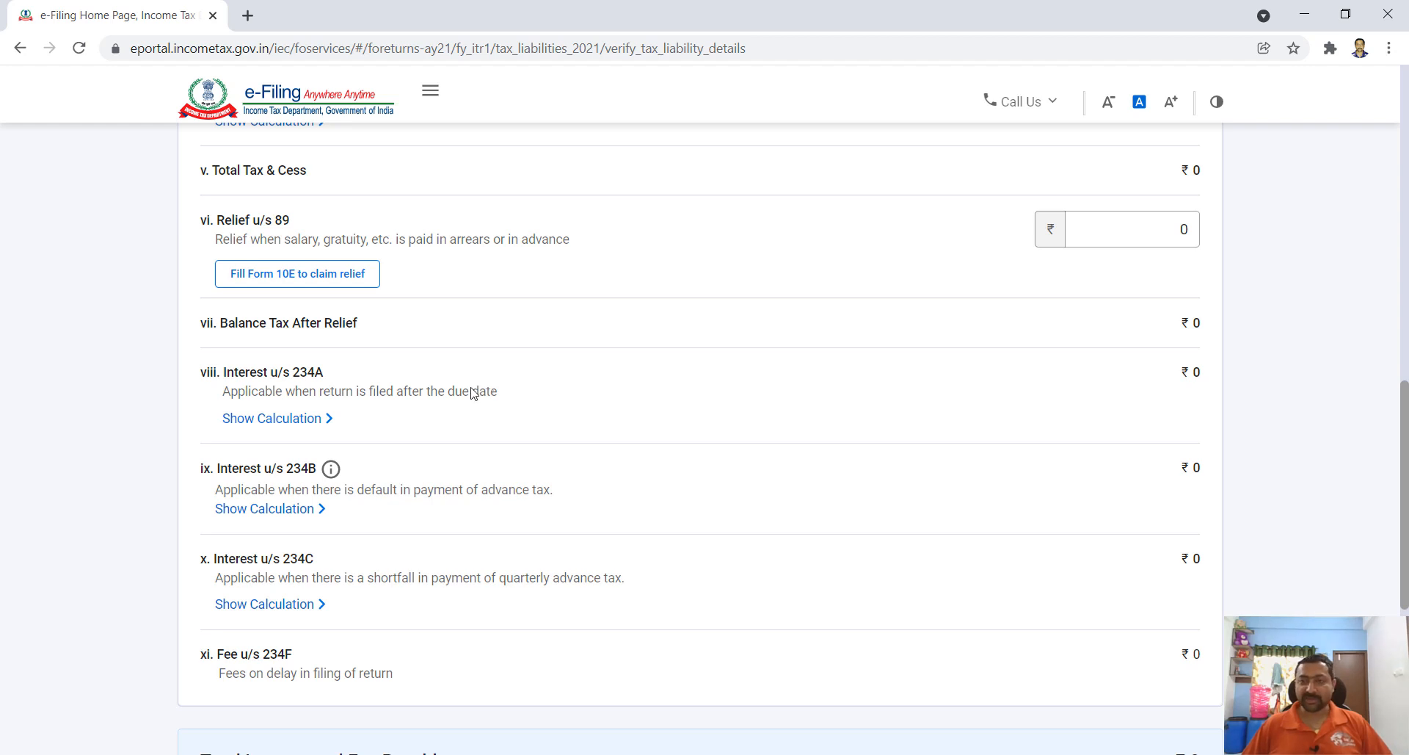
pyautogui.scroll(-1, 1123, 402)
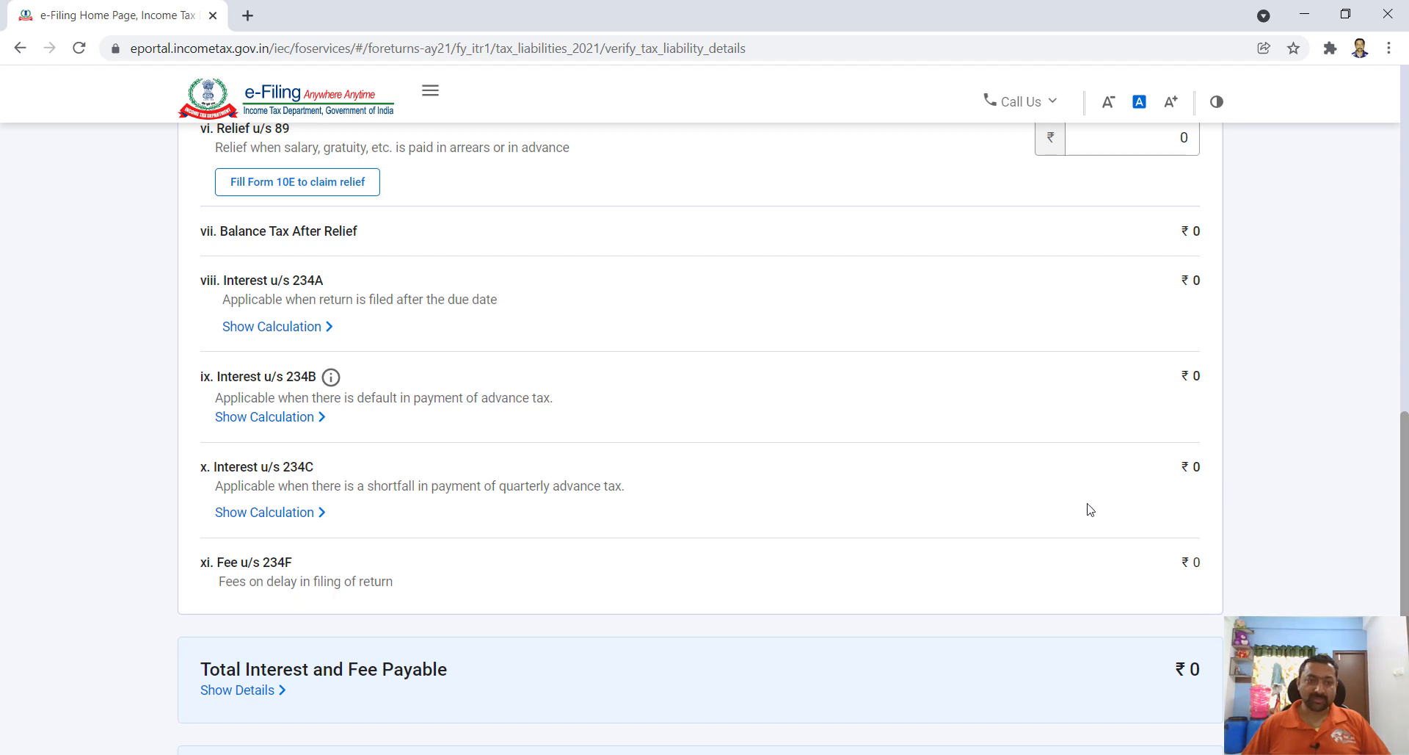
pyautogui.scroll(-1, 1057, 510)
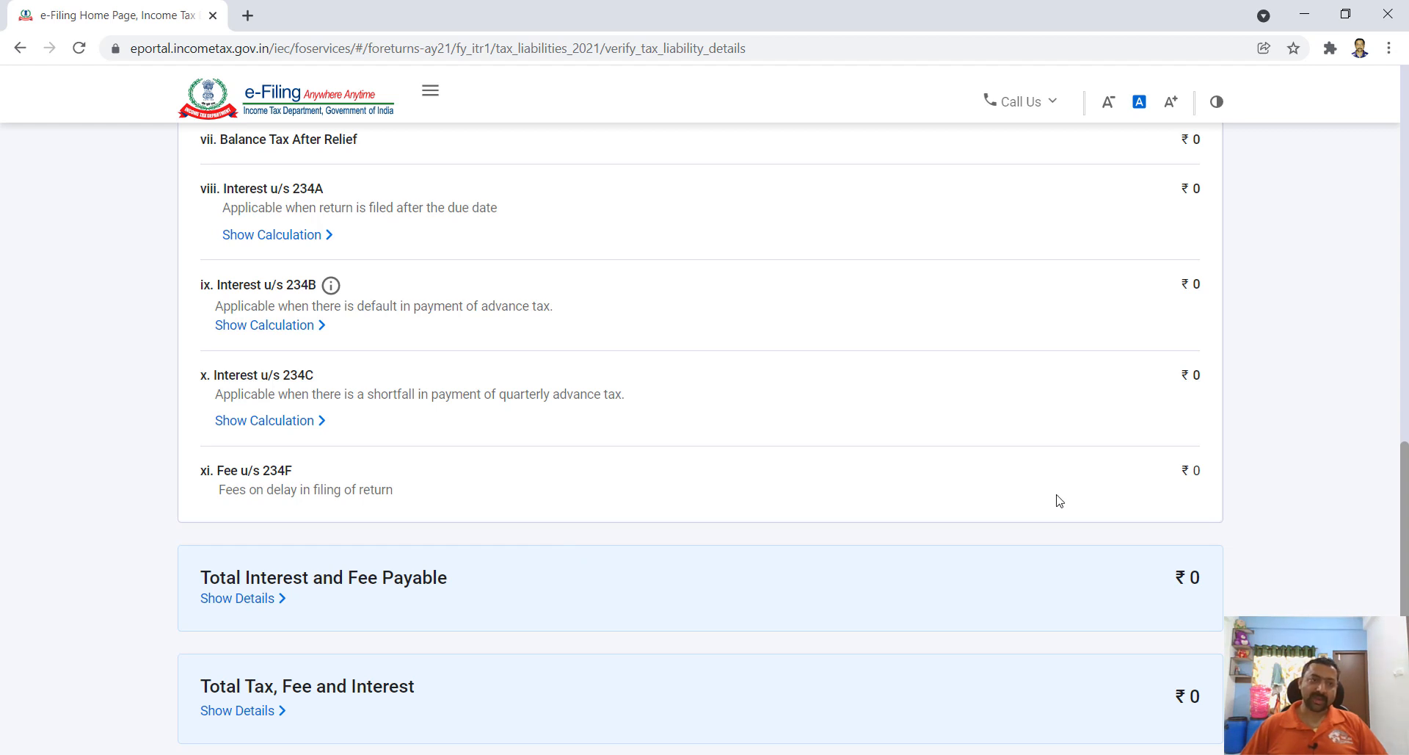
pyautogui.scroll(2, 1059, 501)
pyautogui.scroll(-4, 1047, 573)
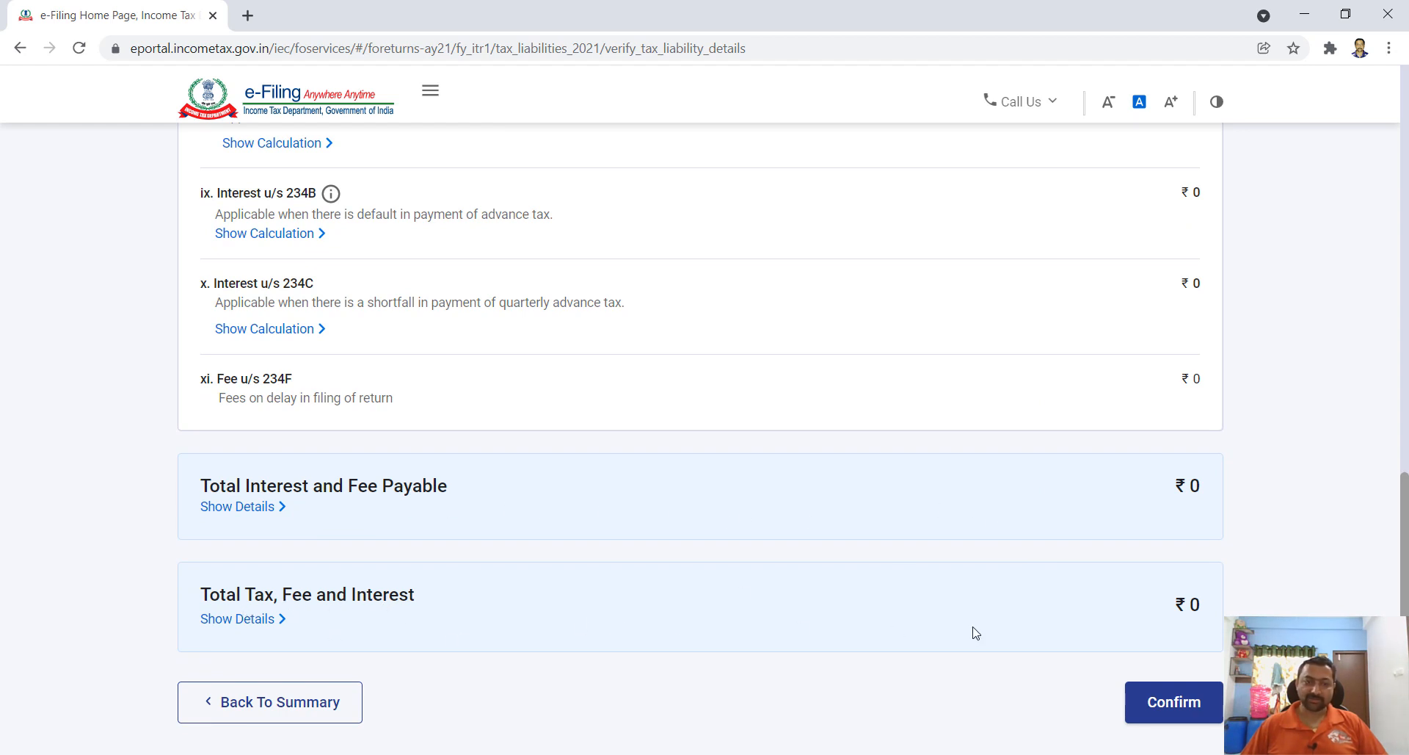
pyautogui.scroll(-2, 977, 632)
pyautogui.click(1178, 549)
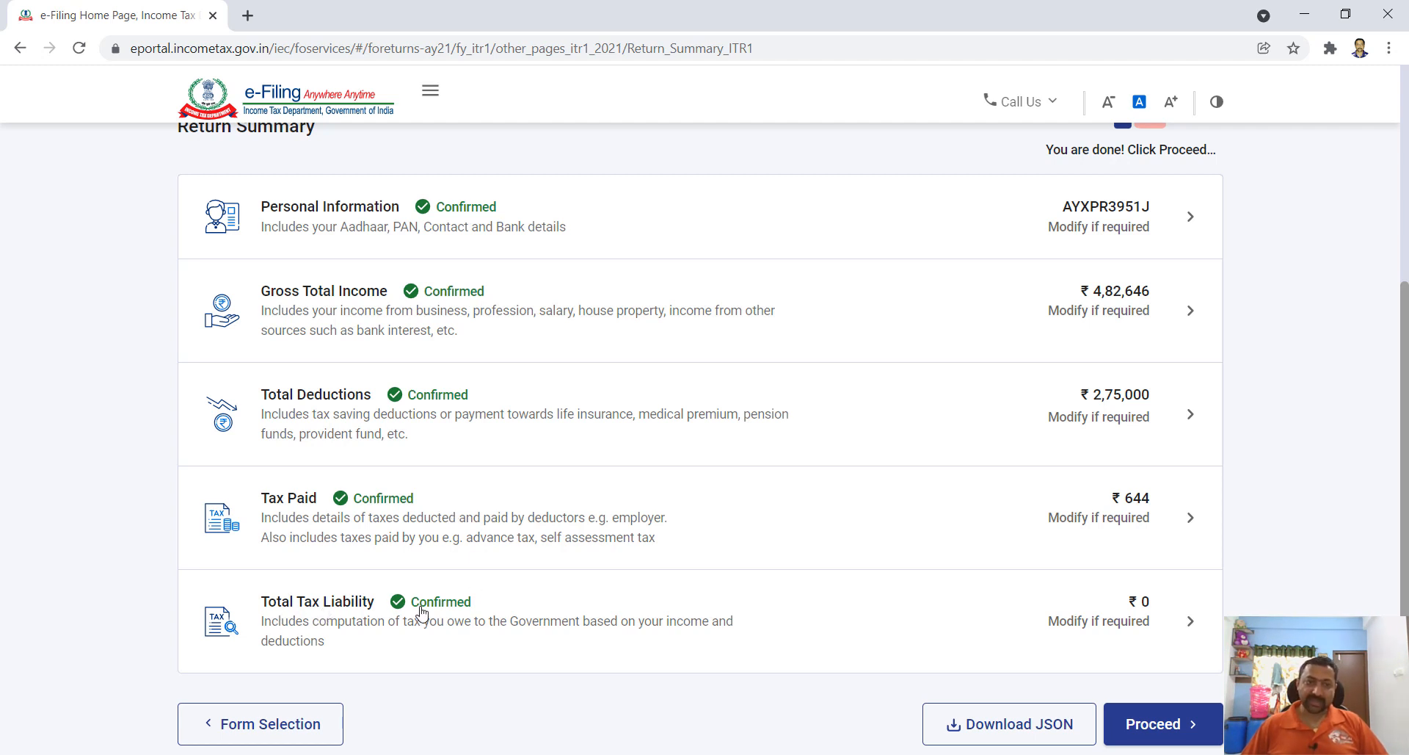
# - Proceed from the fully confirmed Return Summary to the tax summary with the ₹640 refund
pyautogui.scroll(-2, 948, 566)
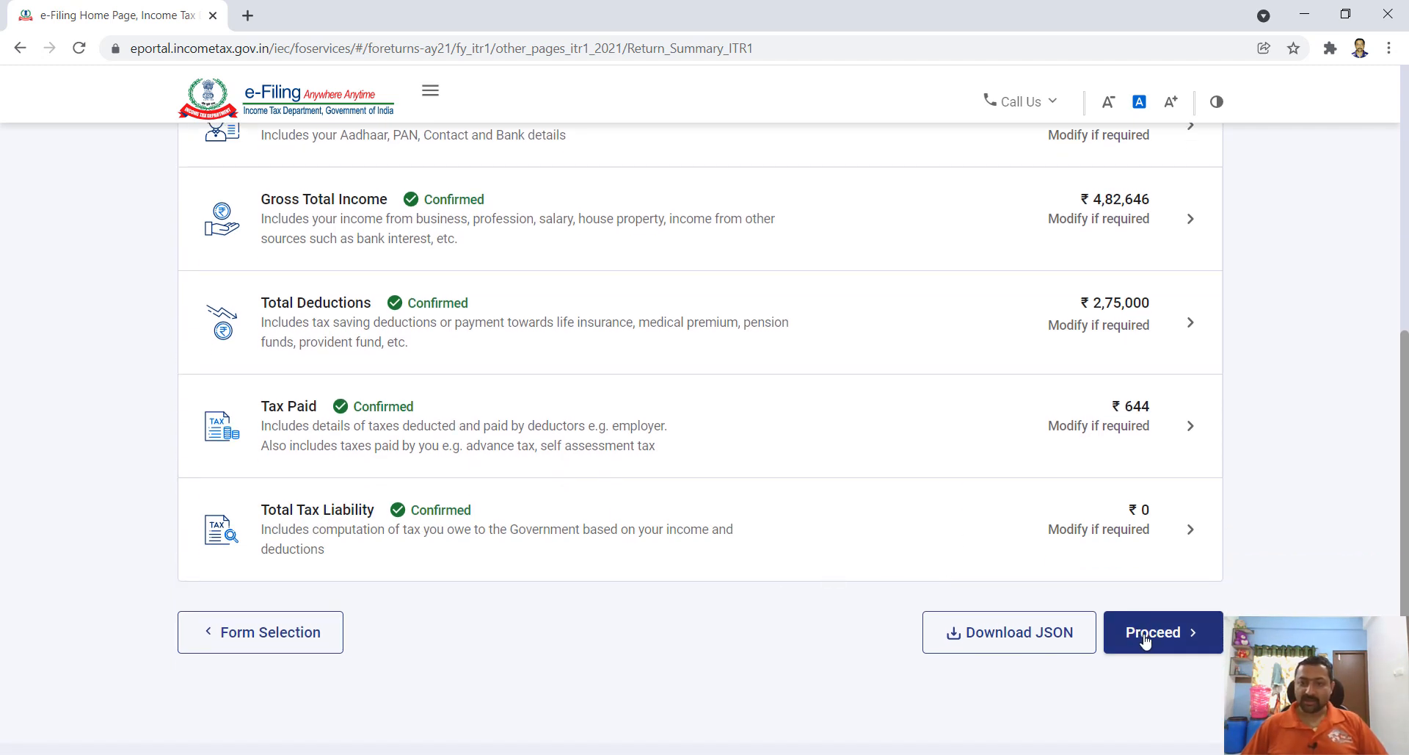
pyautogui.click(1147, 640)
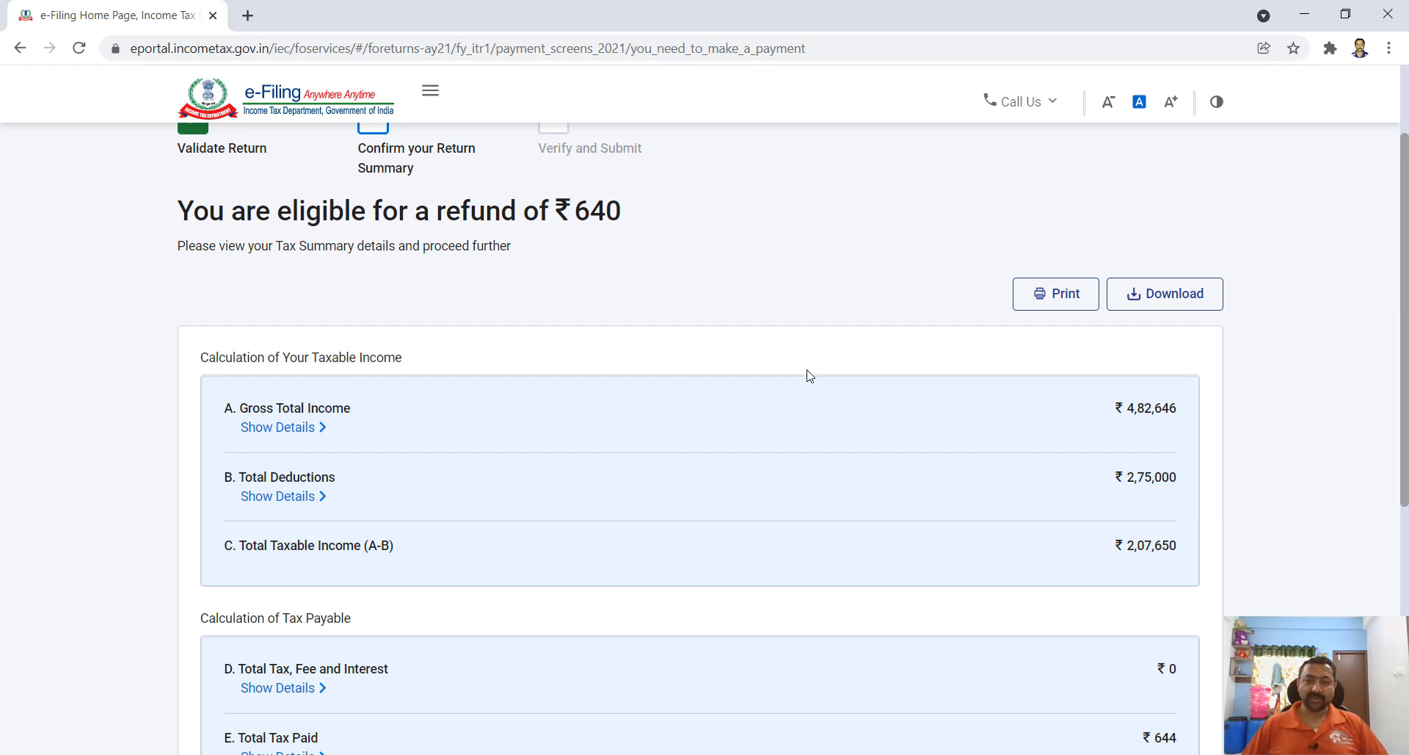
# - Review the ₹640 refund calculation and go to Preview Return
pyautogui.scroll(-1, 691, 424)
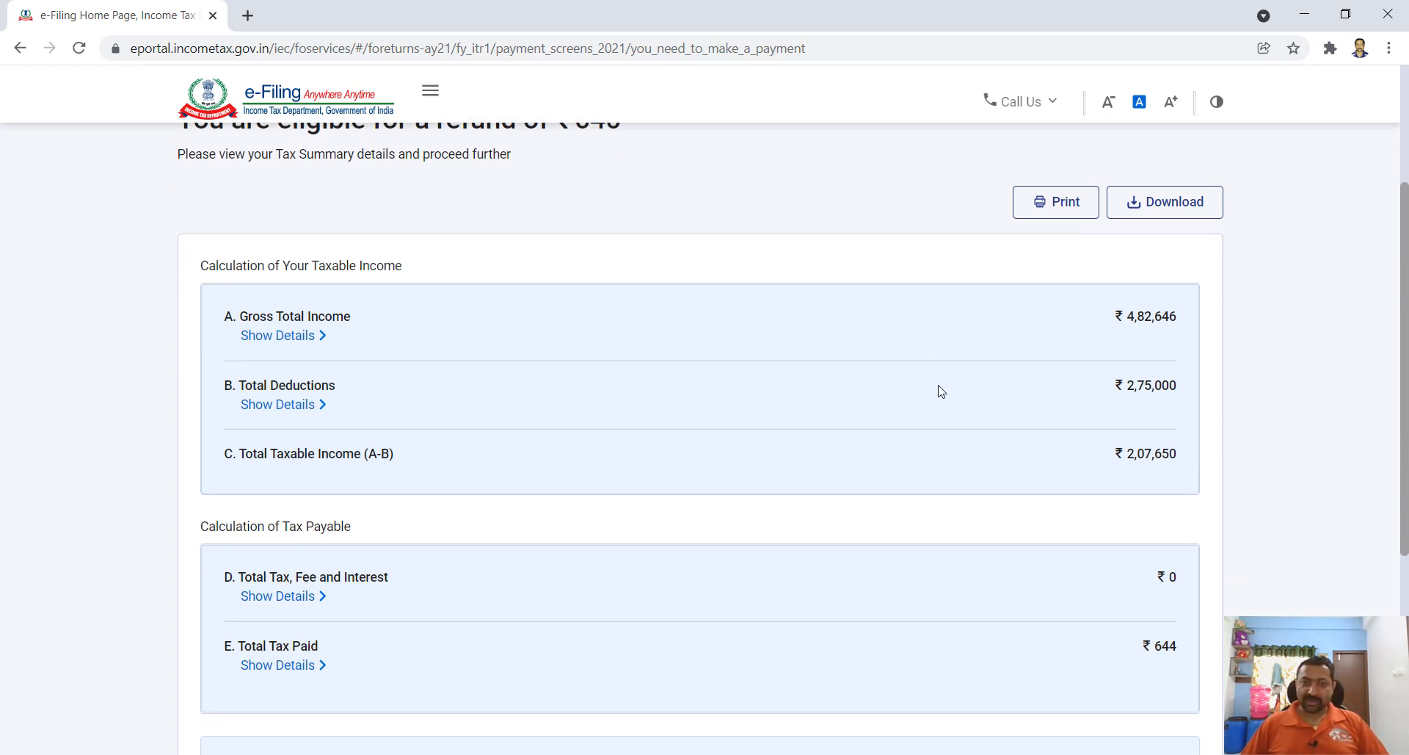
pyautogui.scroll(-3, 975, 436)
pyautogui.scroll(2, 975, 436)
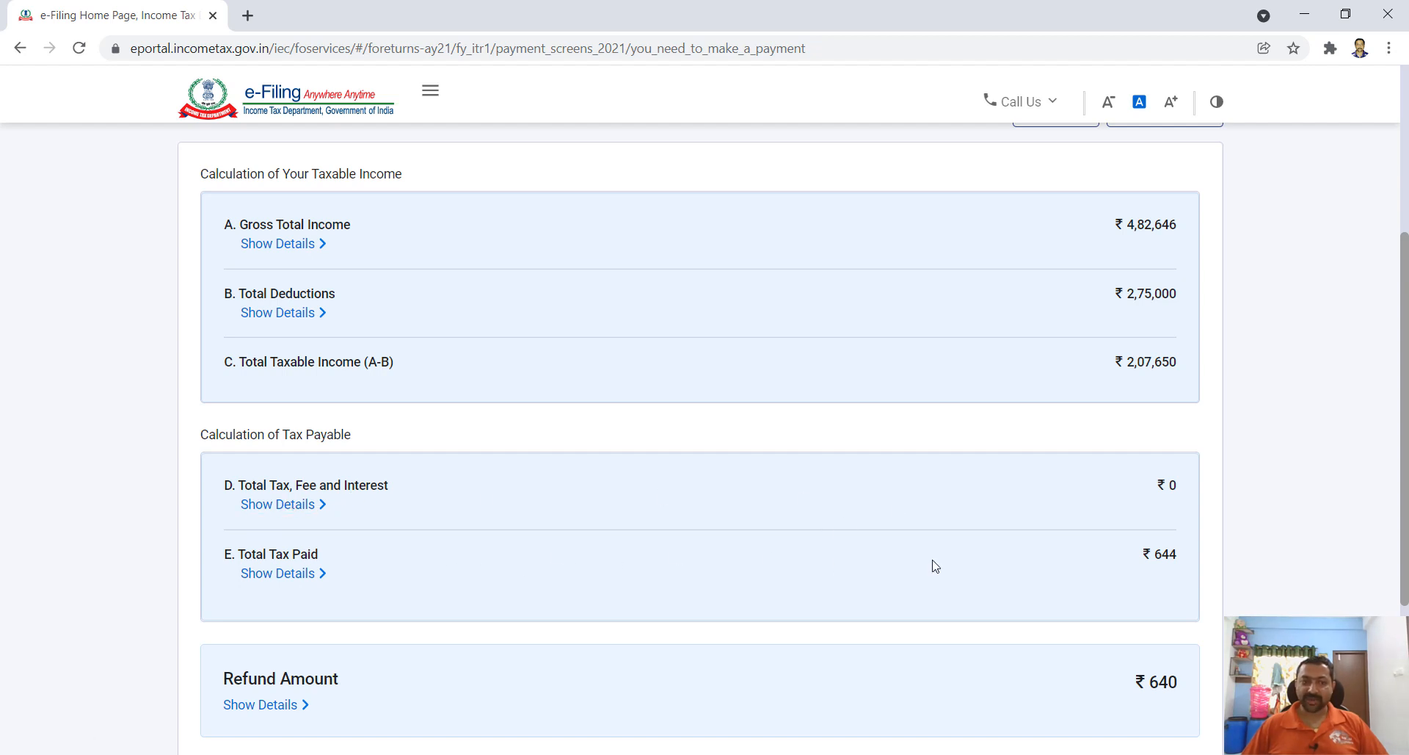
pyautogui.scroll(-1, 849, 591)
pyautogui.scroll(-2, 1055, 562)
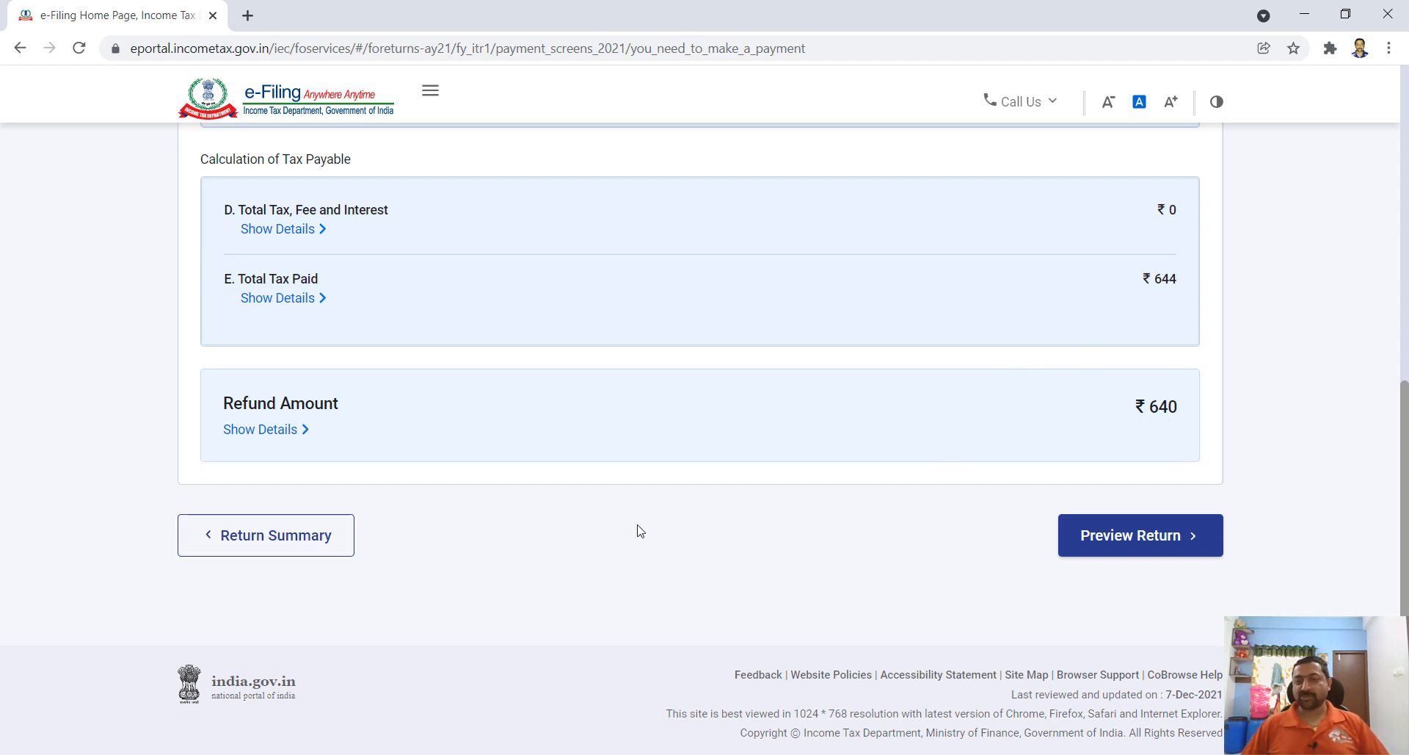
pyautogui.click(1119, 542)
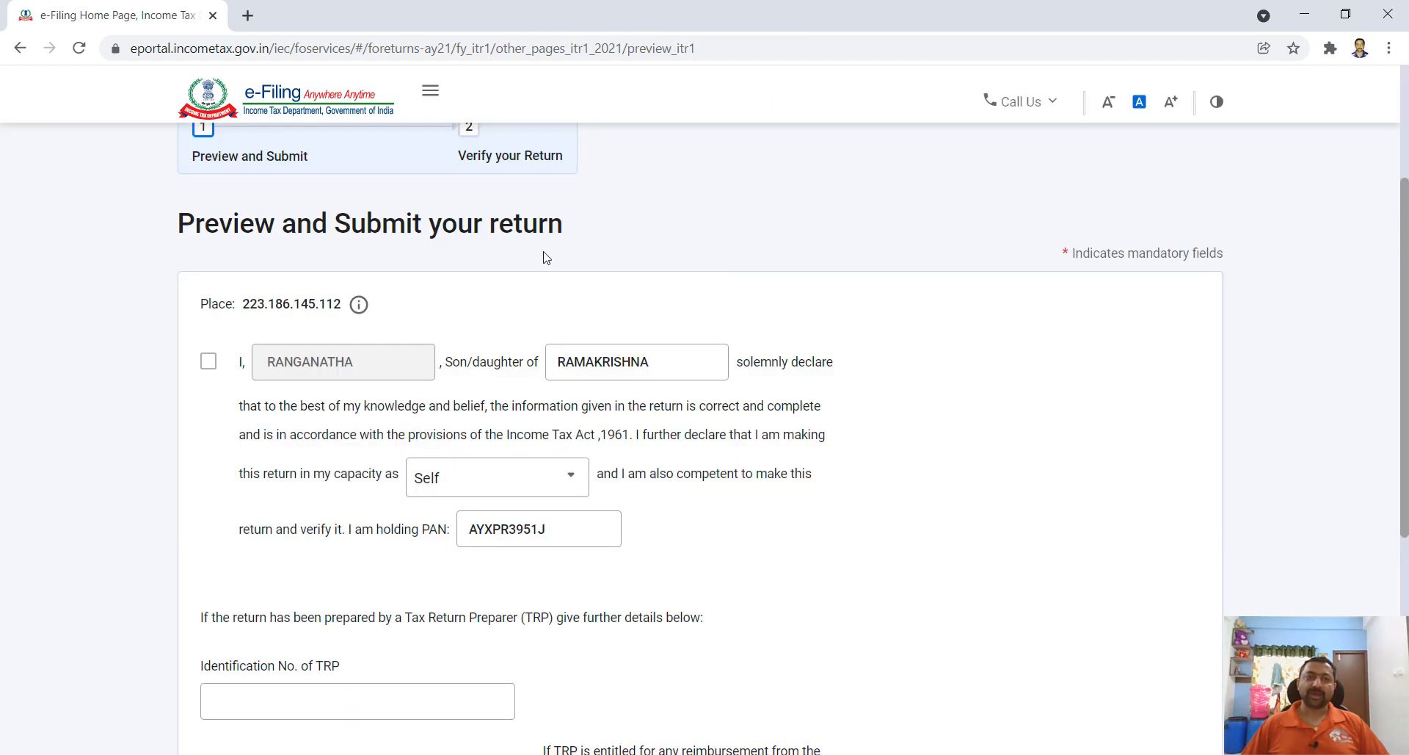
# - Tick the solemn declaration and keep Self as the filing capacity
pyautogui.click(209, 370)
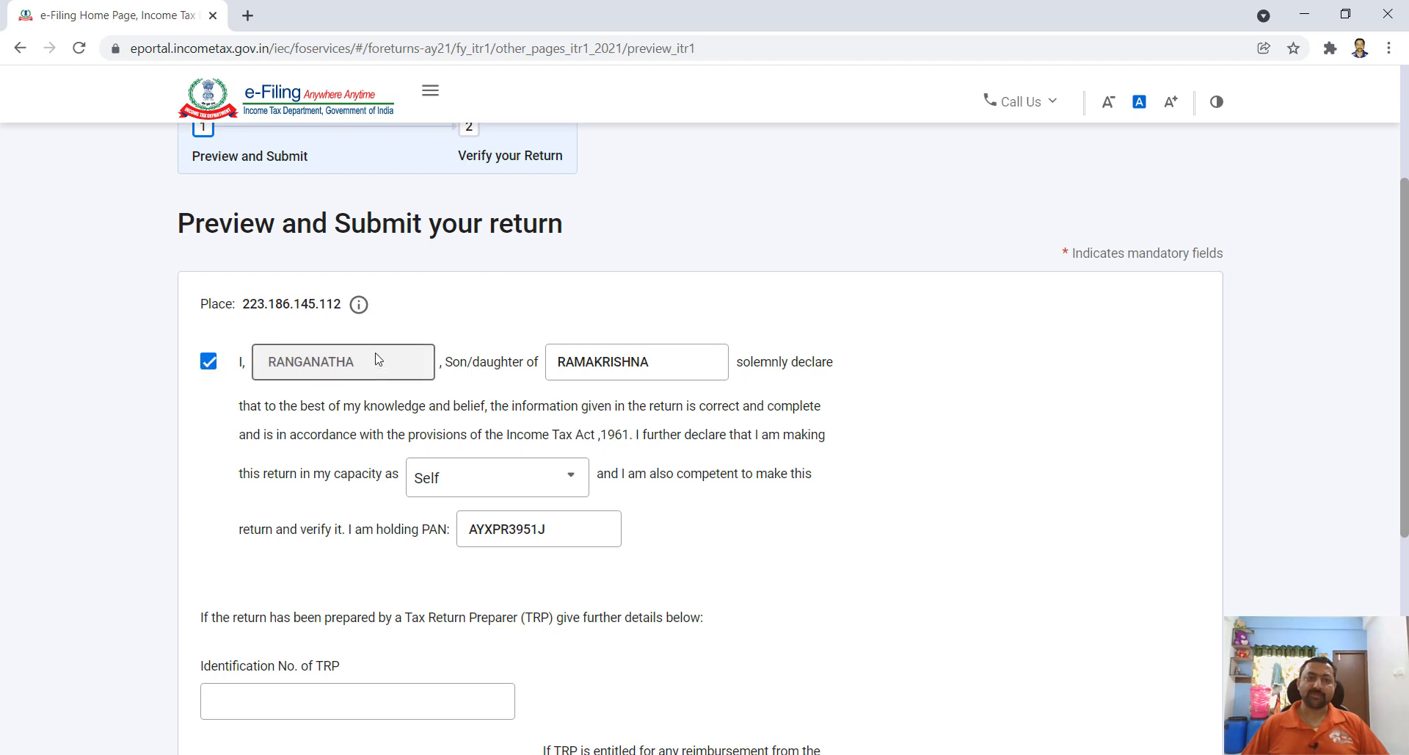
pyautogui.scroll(-1, 667, 393)
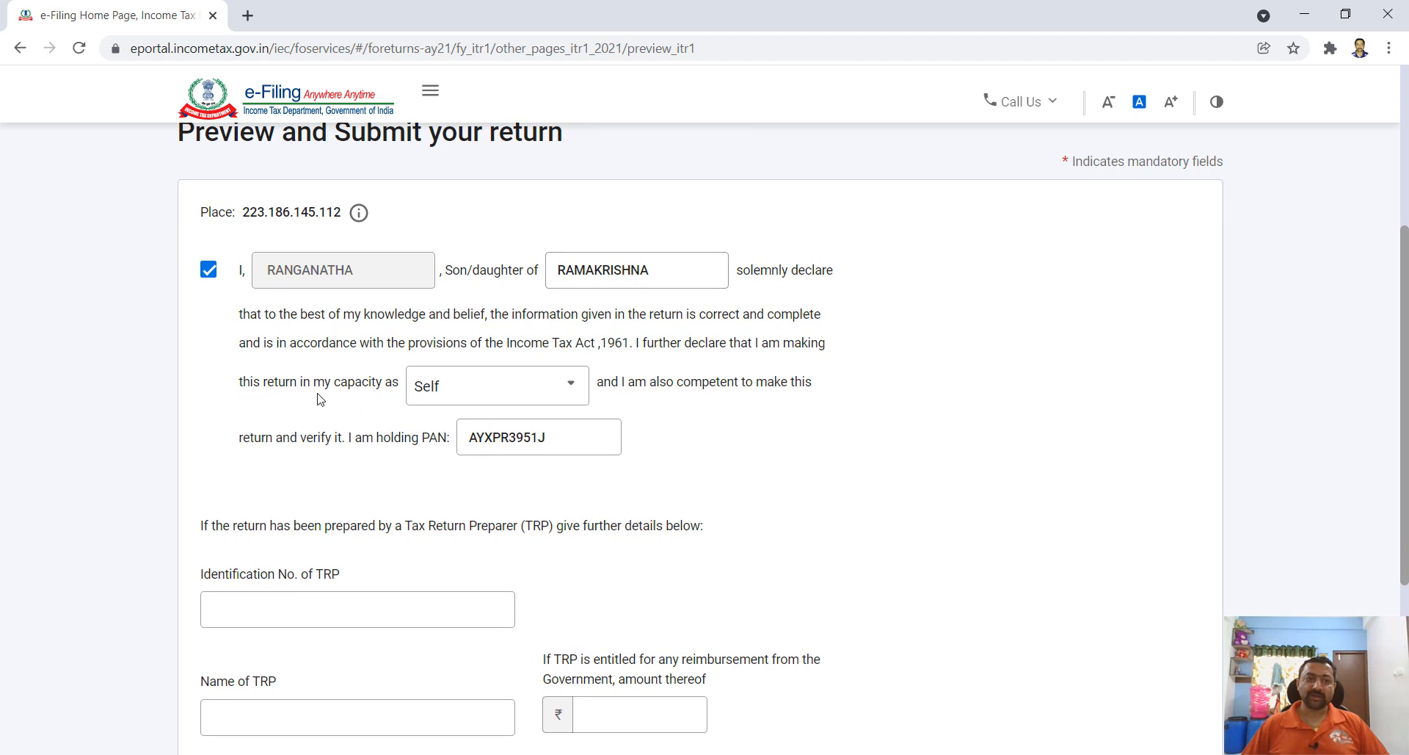
pyautogui.click(527, 390)
pyautogui.click(458, 483)
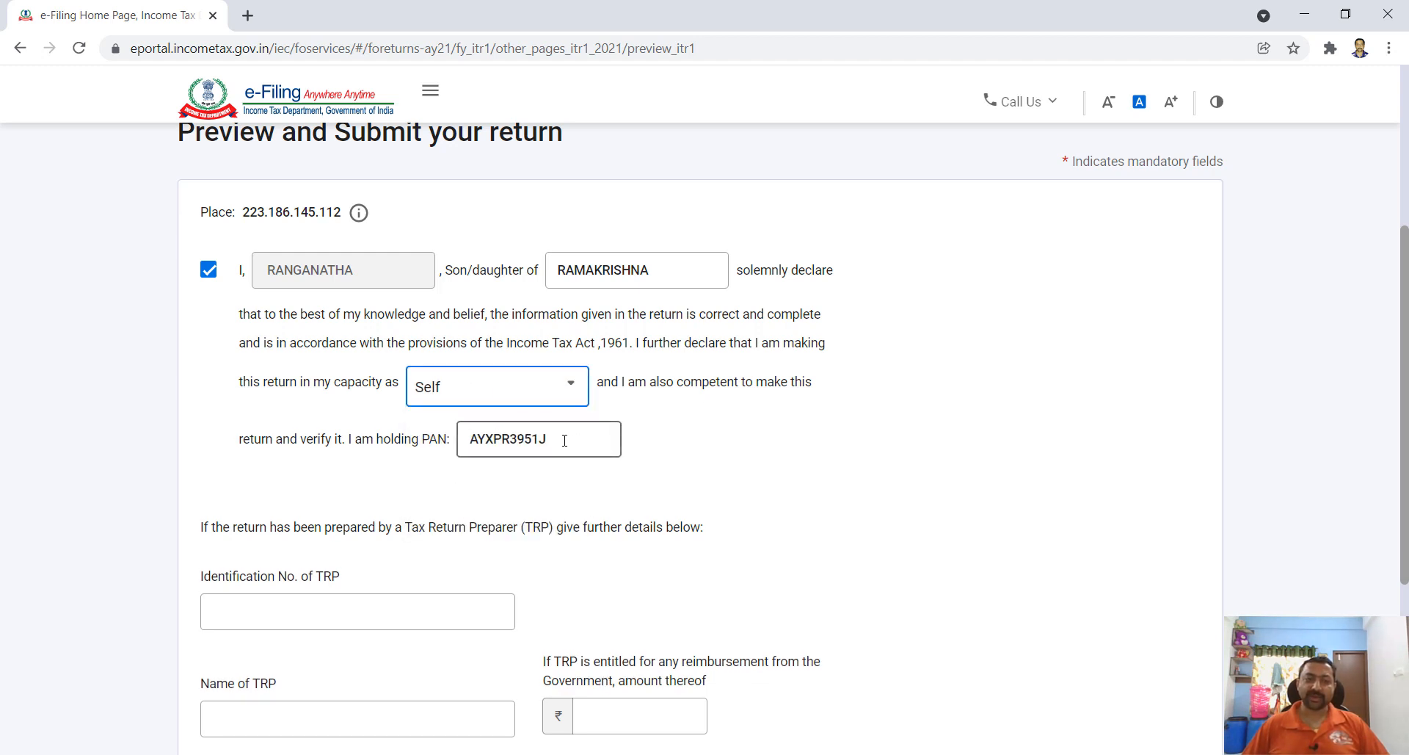
pyautogui.scroll(-3, 745, 448)
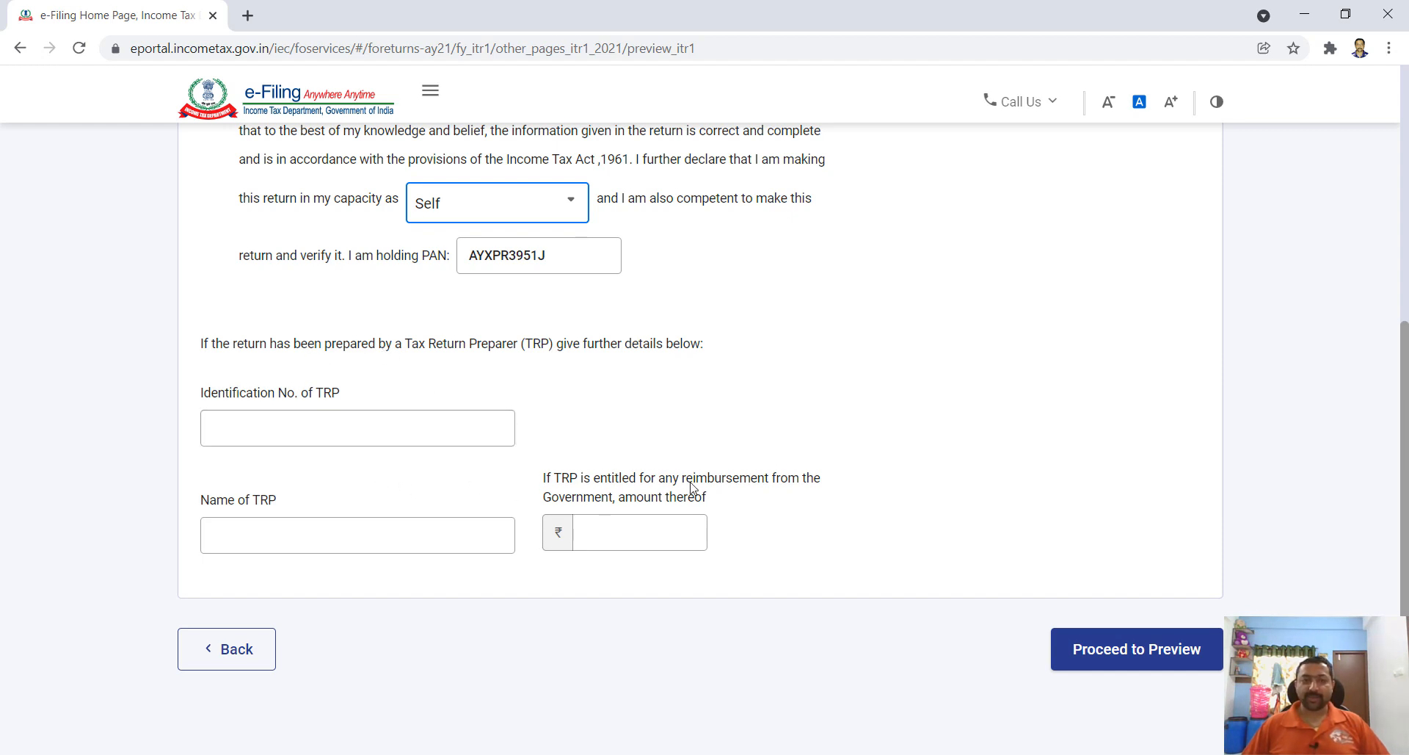
# - Preview the ITR-1 return down to the Verification section and send it for validation
pyautogui.click(1140, 657)
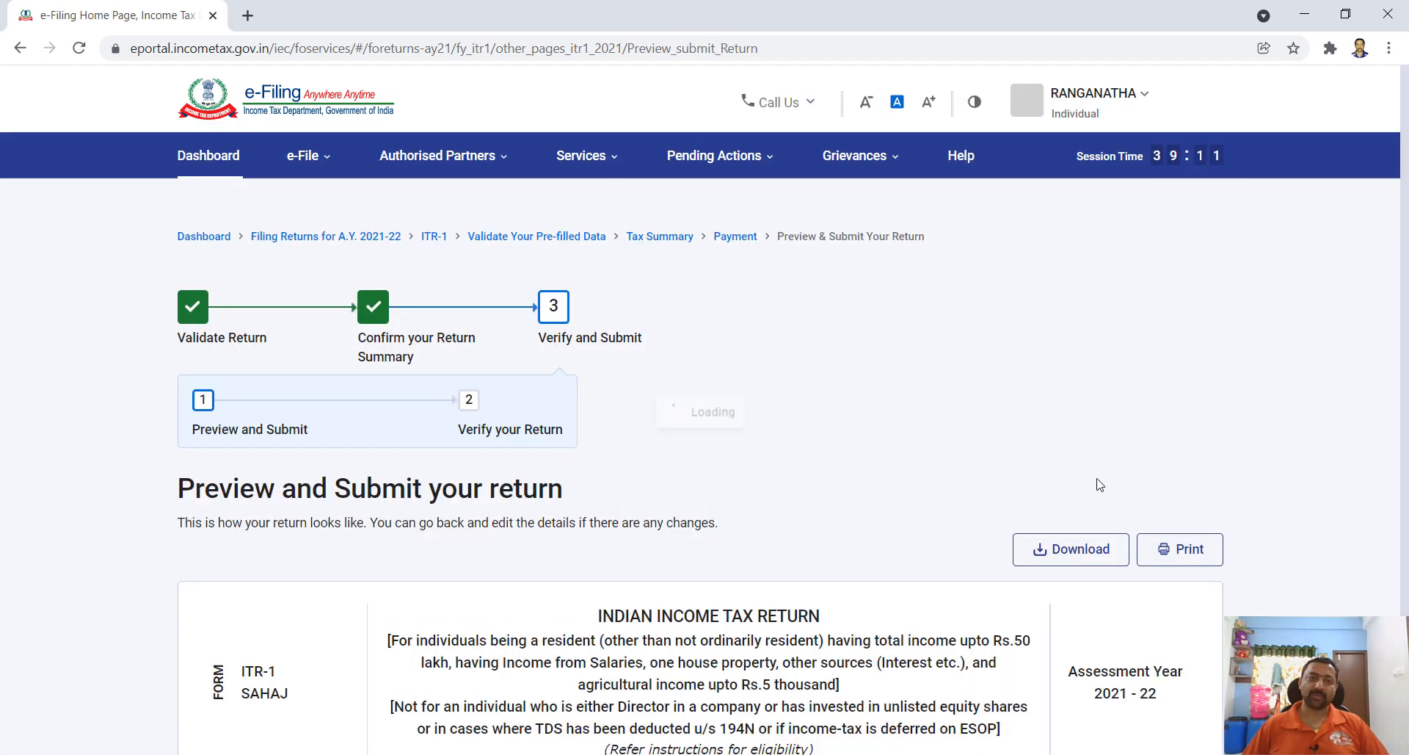
pyautogui.scroll(-3, 1098, 484)
pyautogui.scroll(-1, 1052, 450)
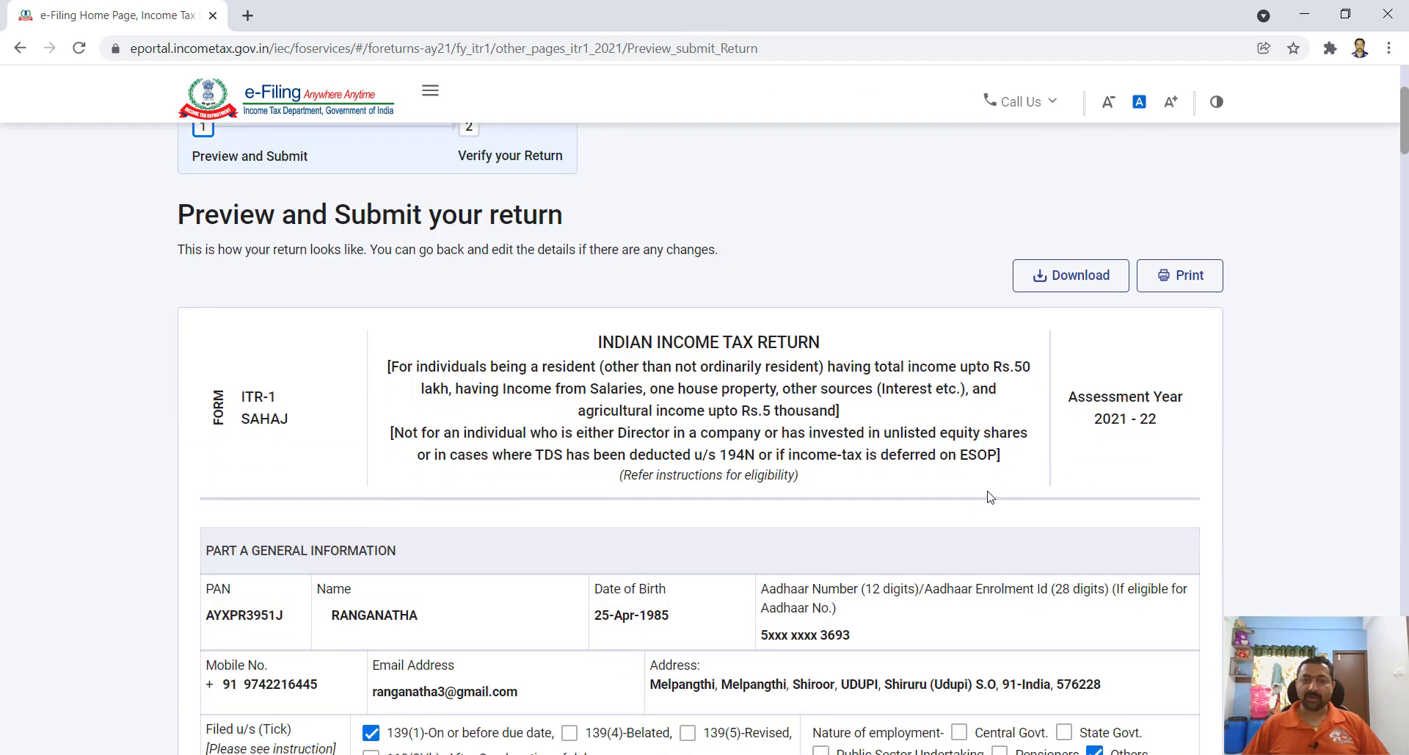
pyautogui.scroll(-4, 1000, 497)
pyautogui.scroll(-10, 1000, 498)
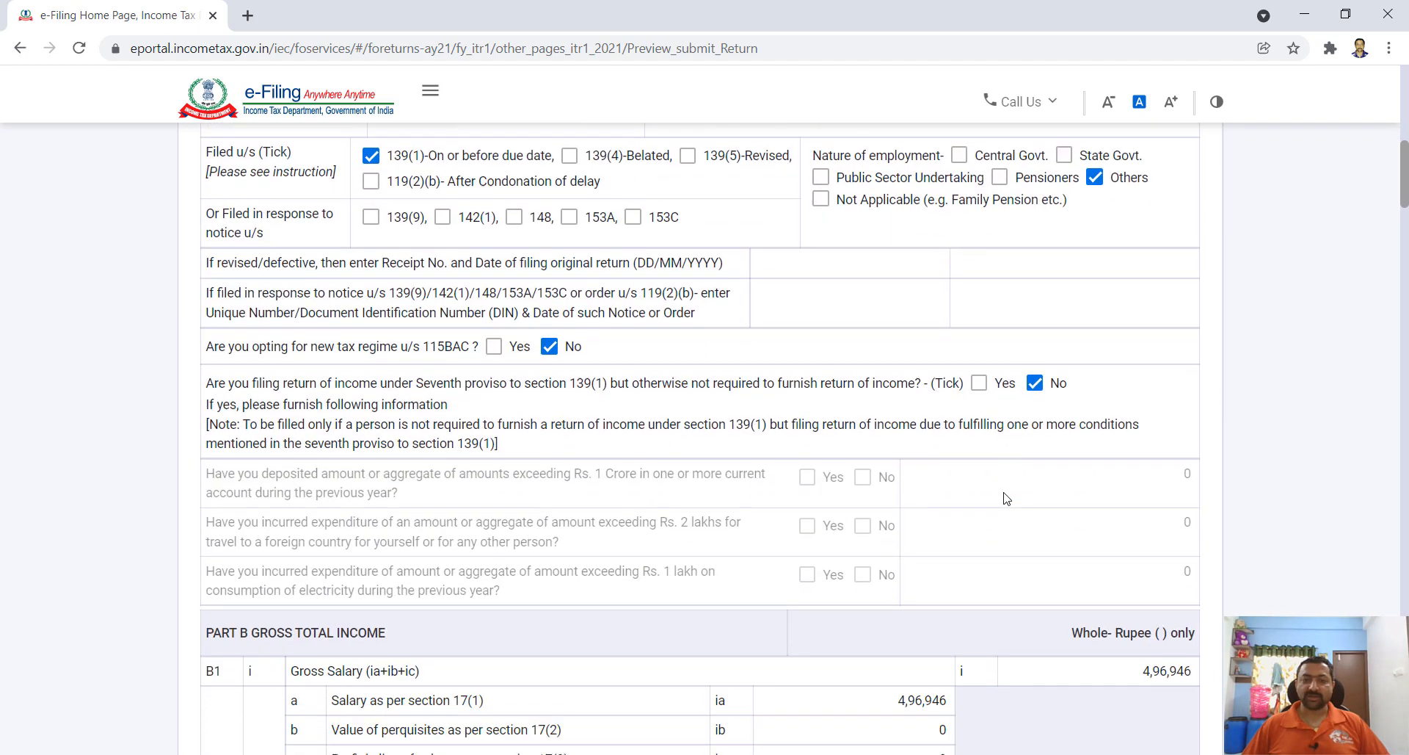
pyautogui.scroll(-15, 1007, 498)
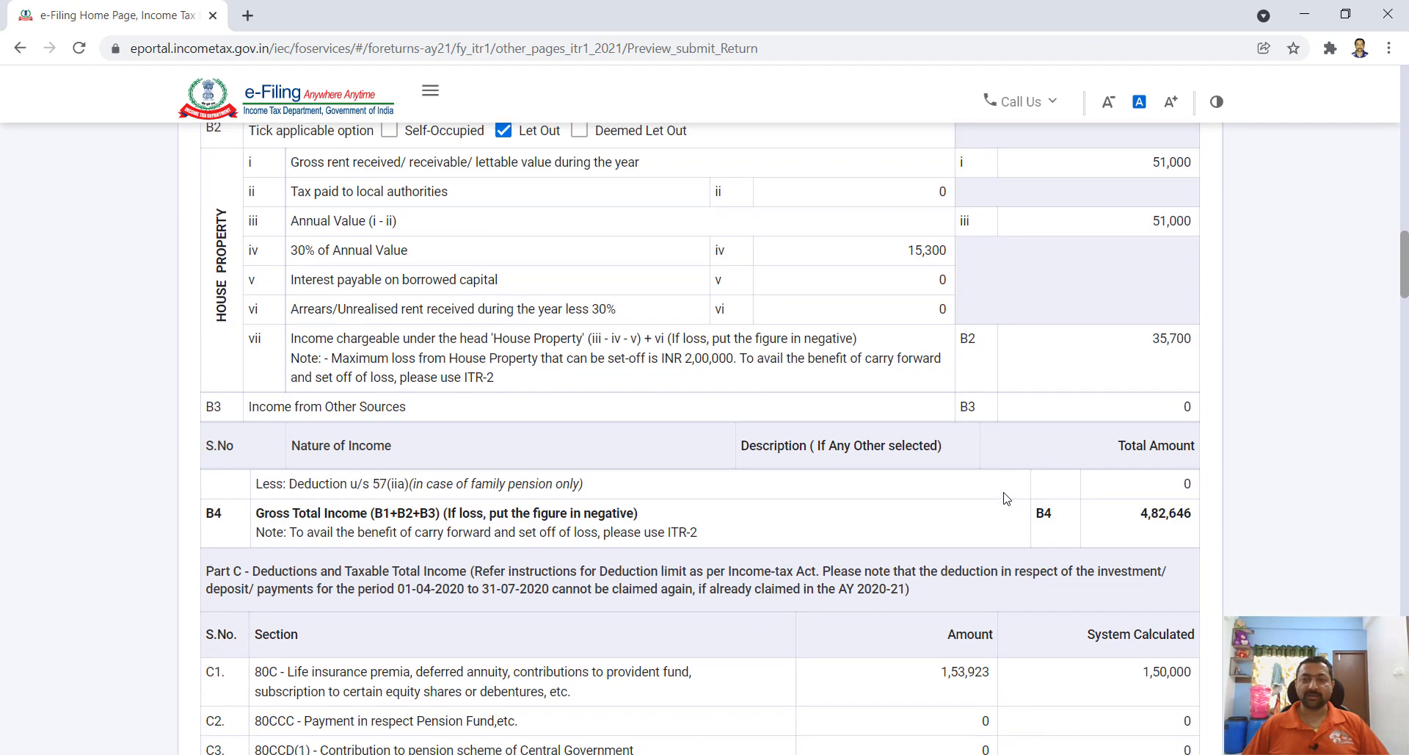
pyautogui.scroll(-20, 1006, 498)
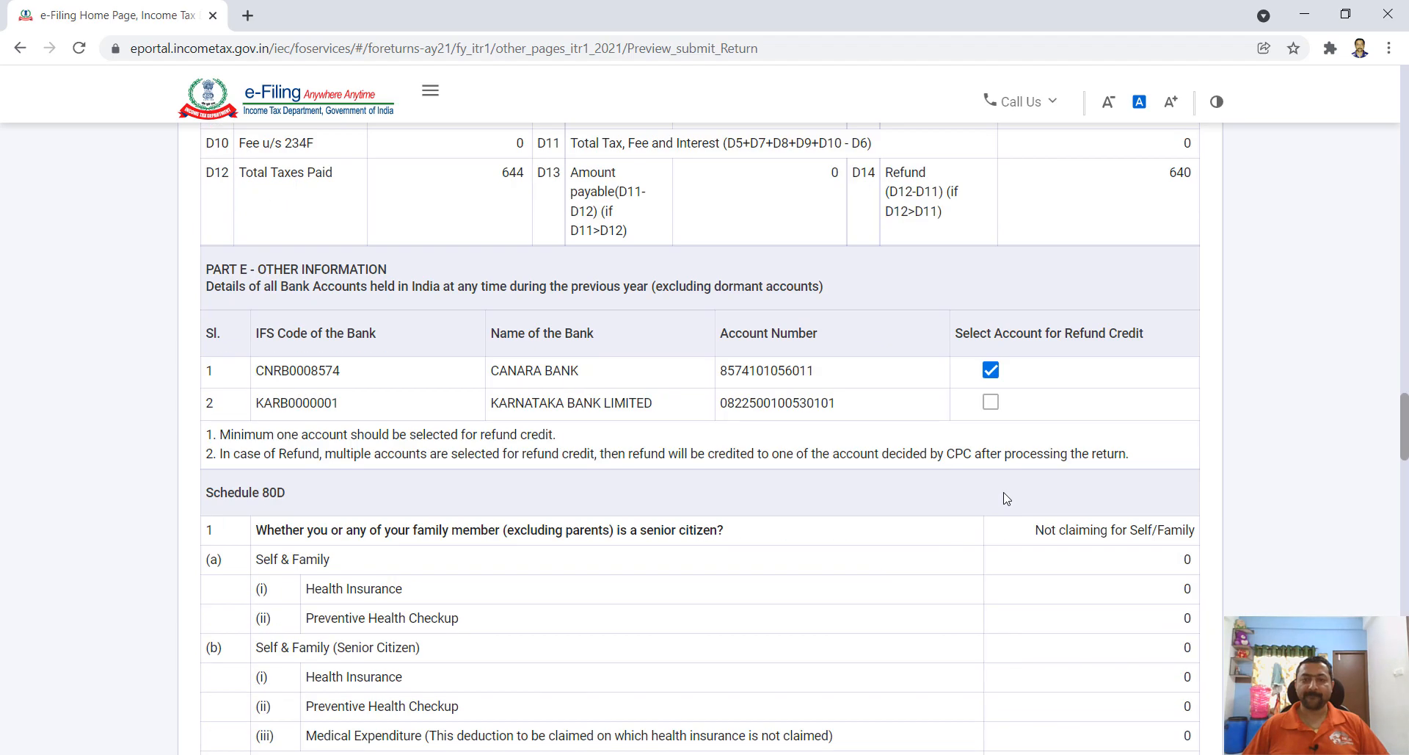
pyautogui.scroll(-20, 1007, 499)
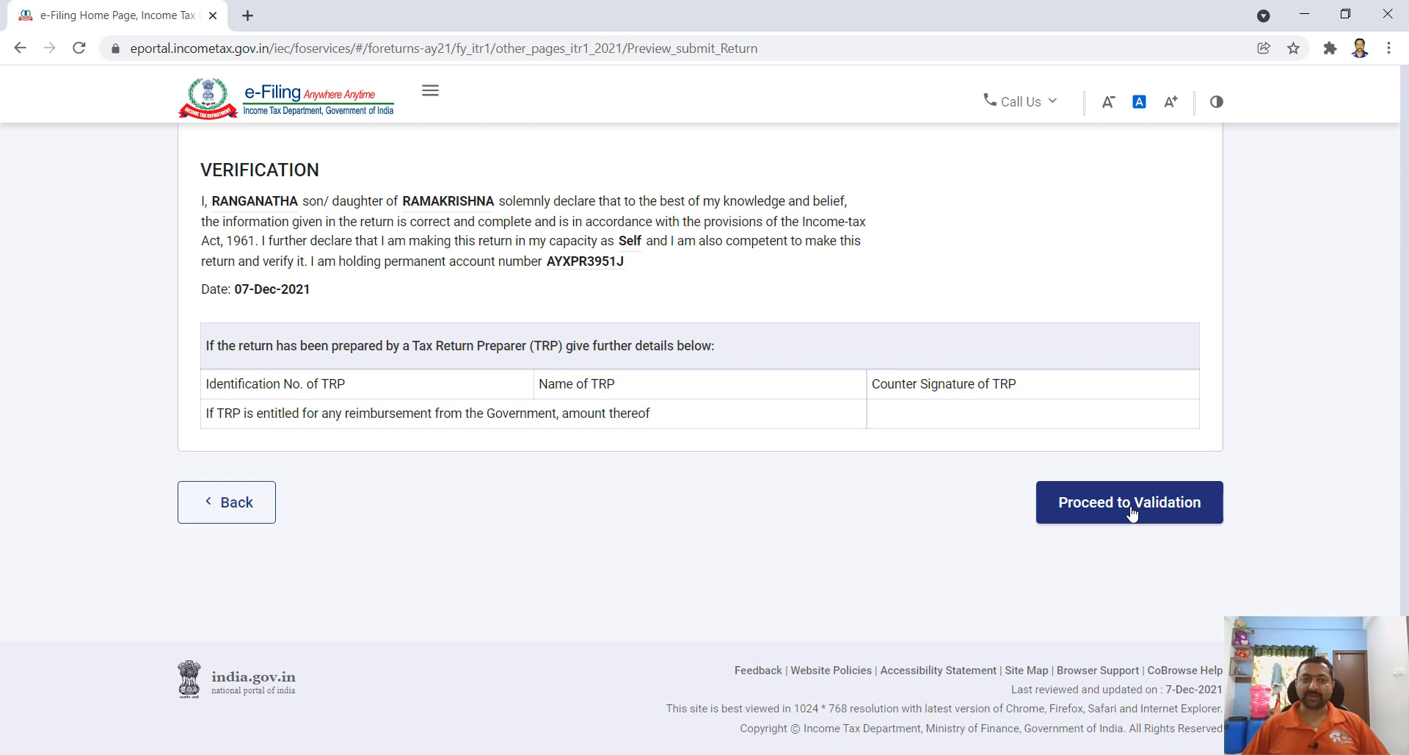
pyautogui.click(1132, 512)
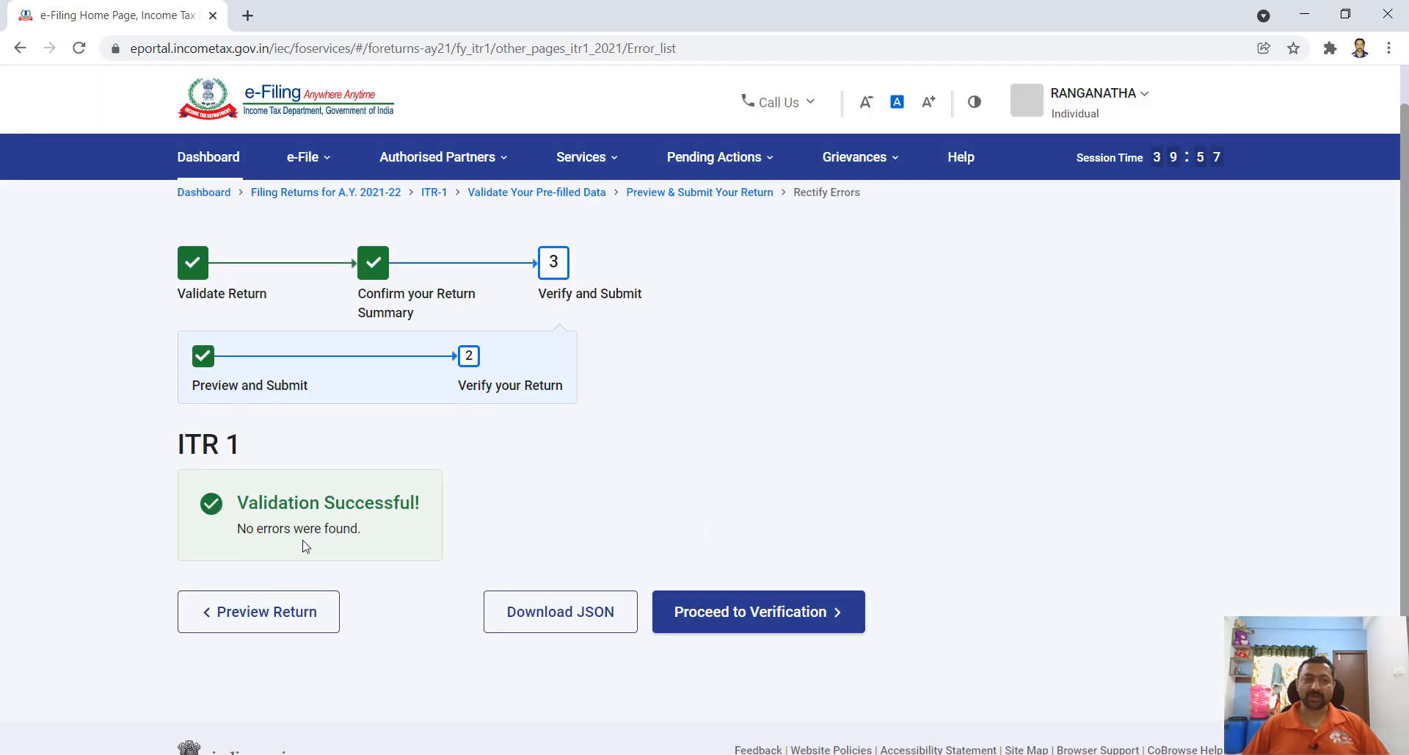
# - Move from the error-free validation result to the verification options page
pyautogui.scroll(-2, 689, 526)
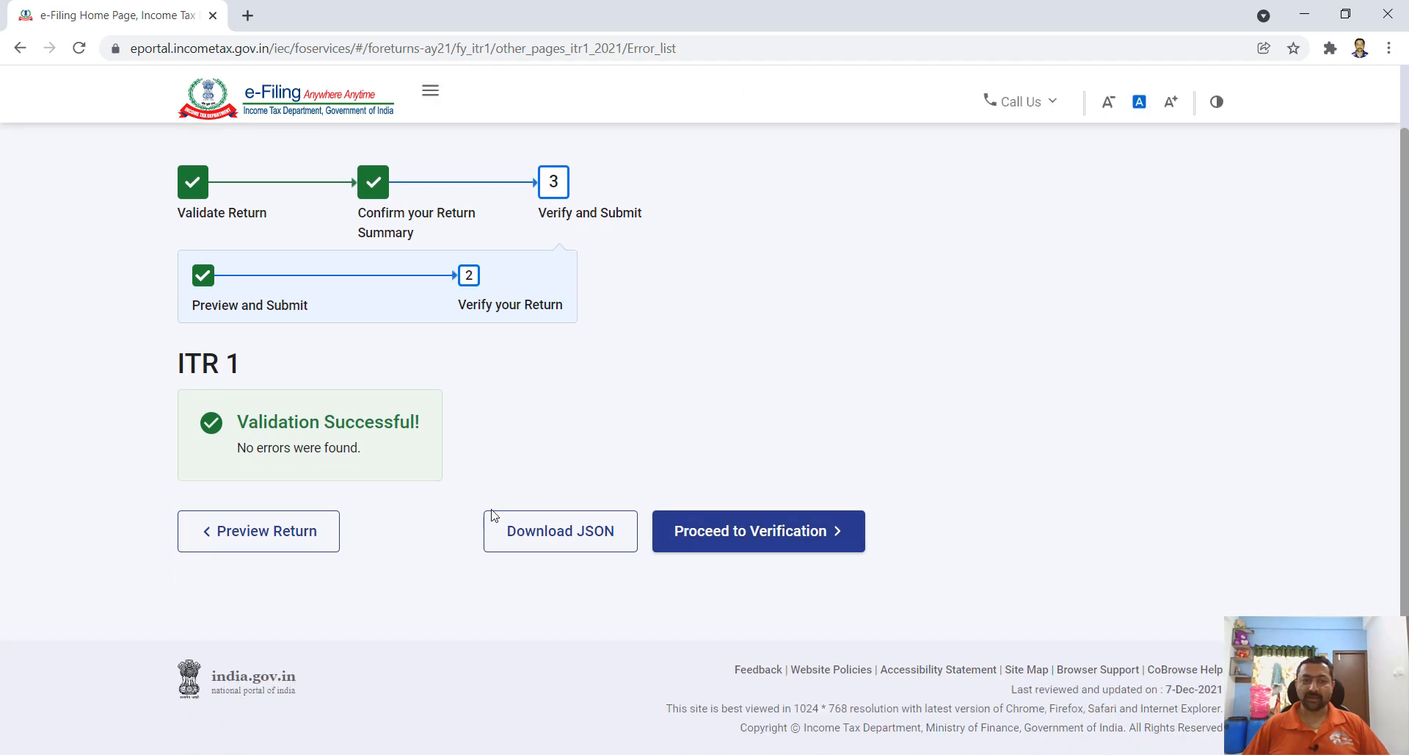
pyautogui.click(773, 541)
pyautogui.scroll(-3, 891, 526)
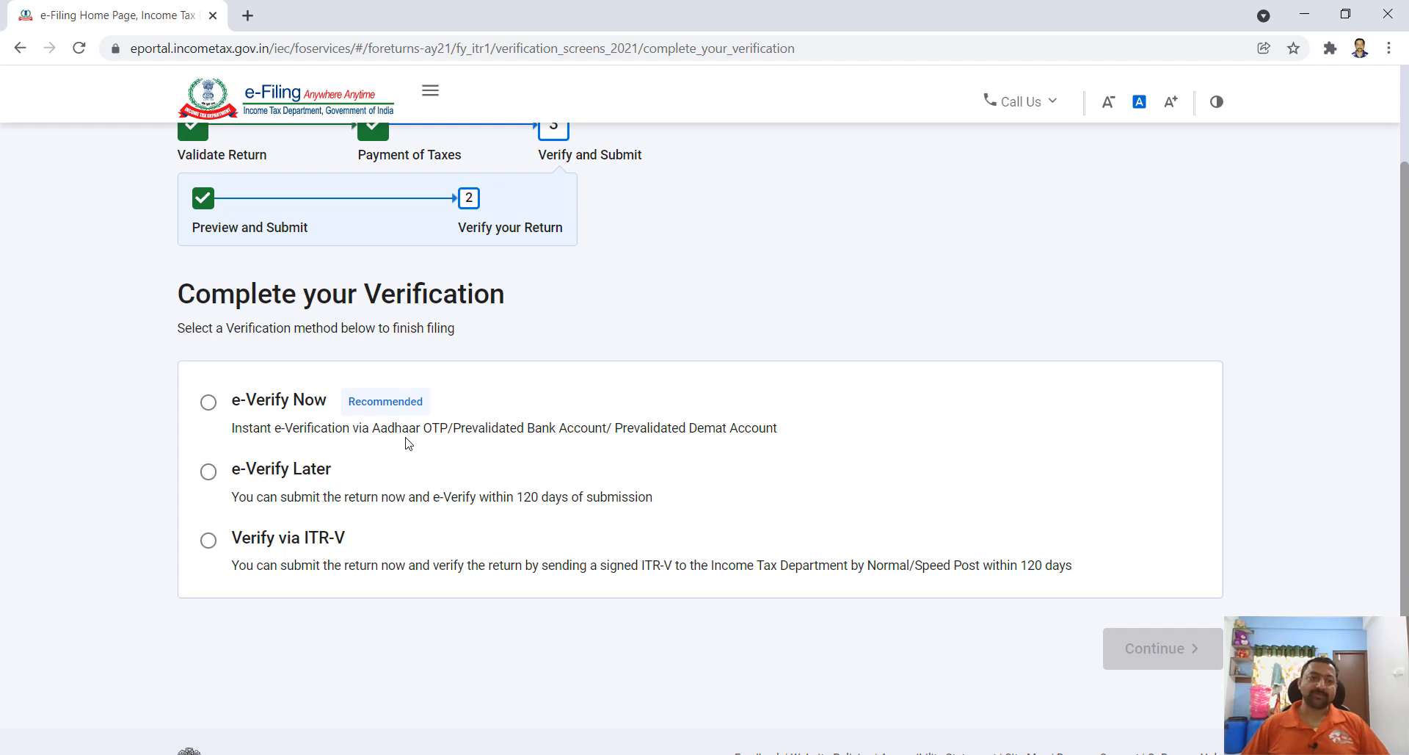
# - Choose e-Verify Now, then verification by OTP to the Aadhaar-registered mobile number
pyautogui.click(209, 403)
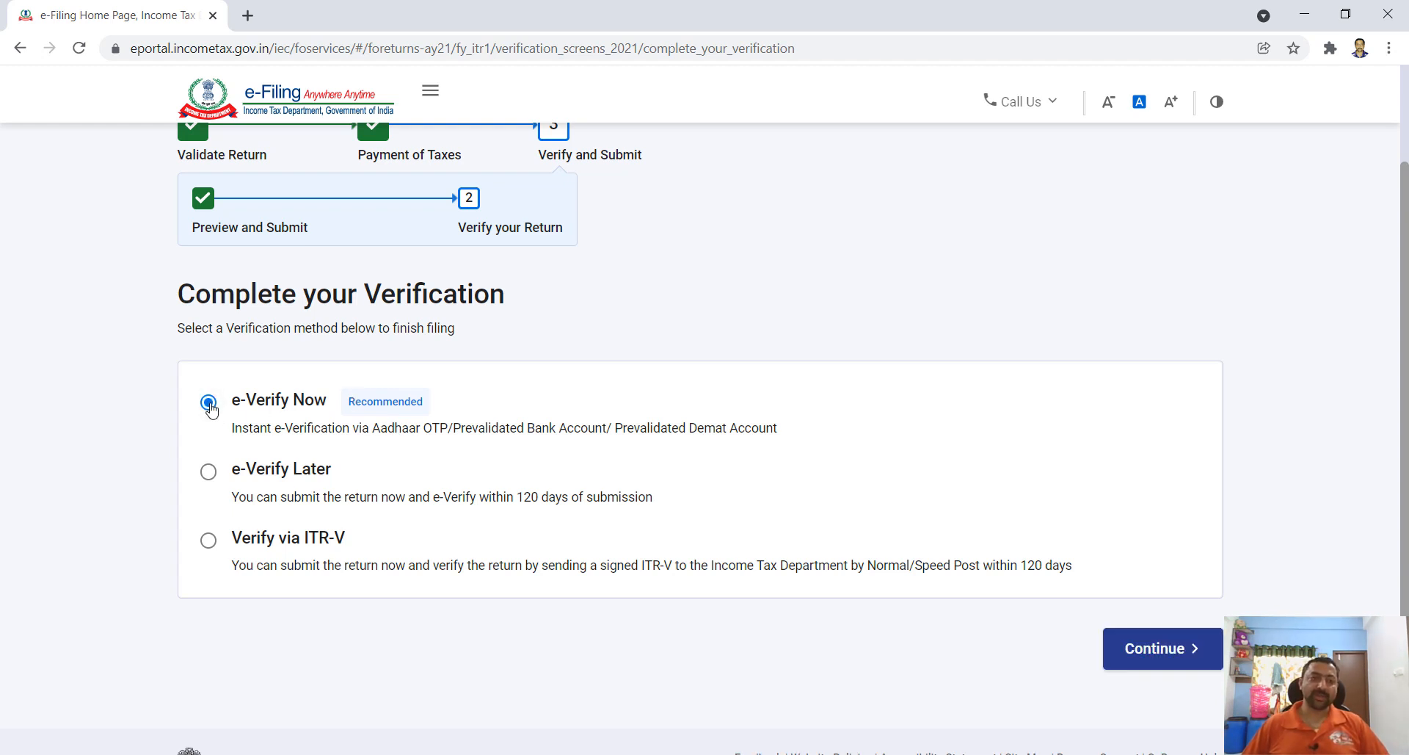
pyautogui.click(1172, 649)
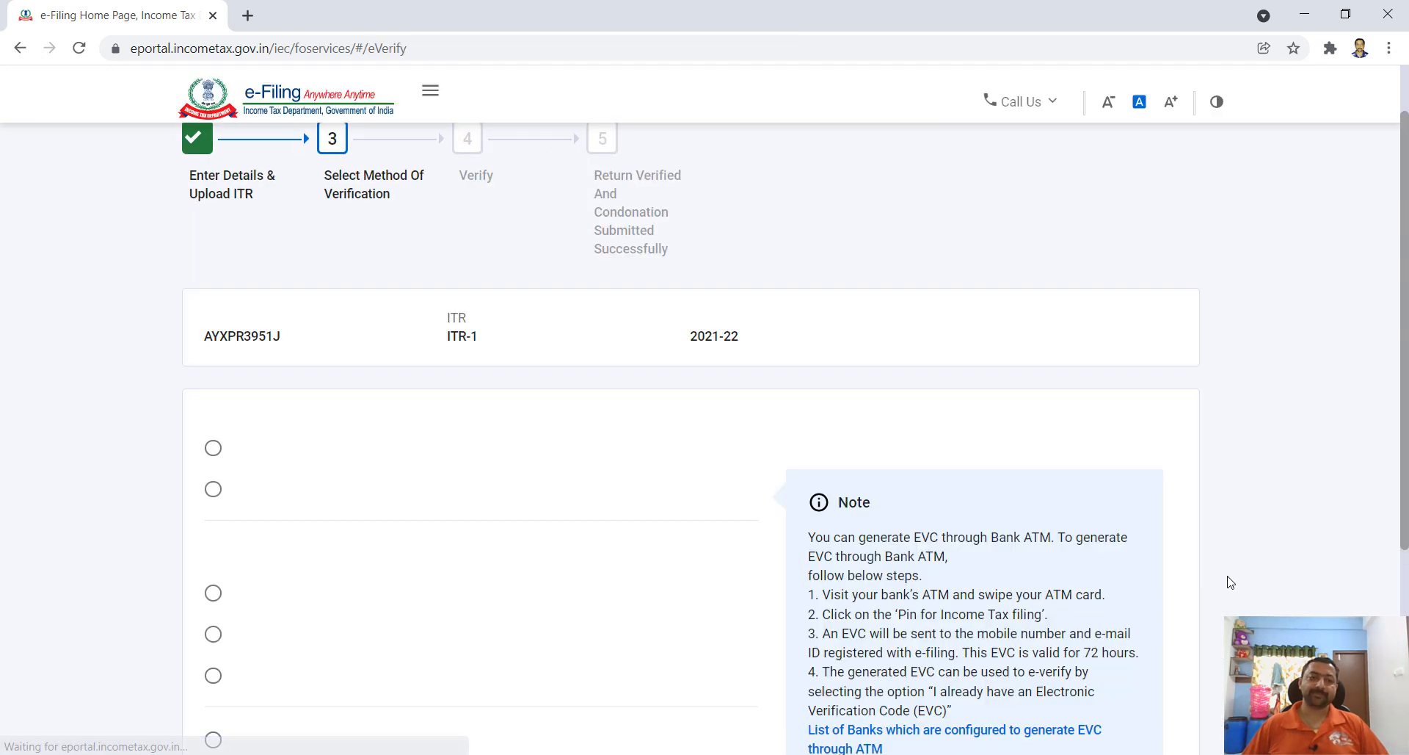
pyautogui.scroll(-2, 975, 450)
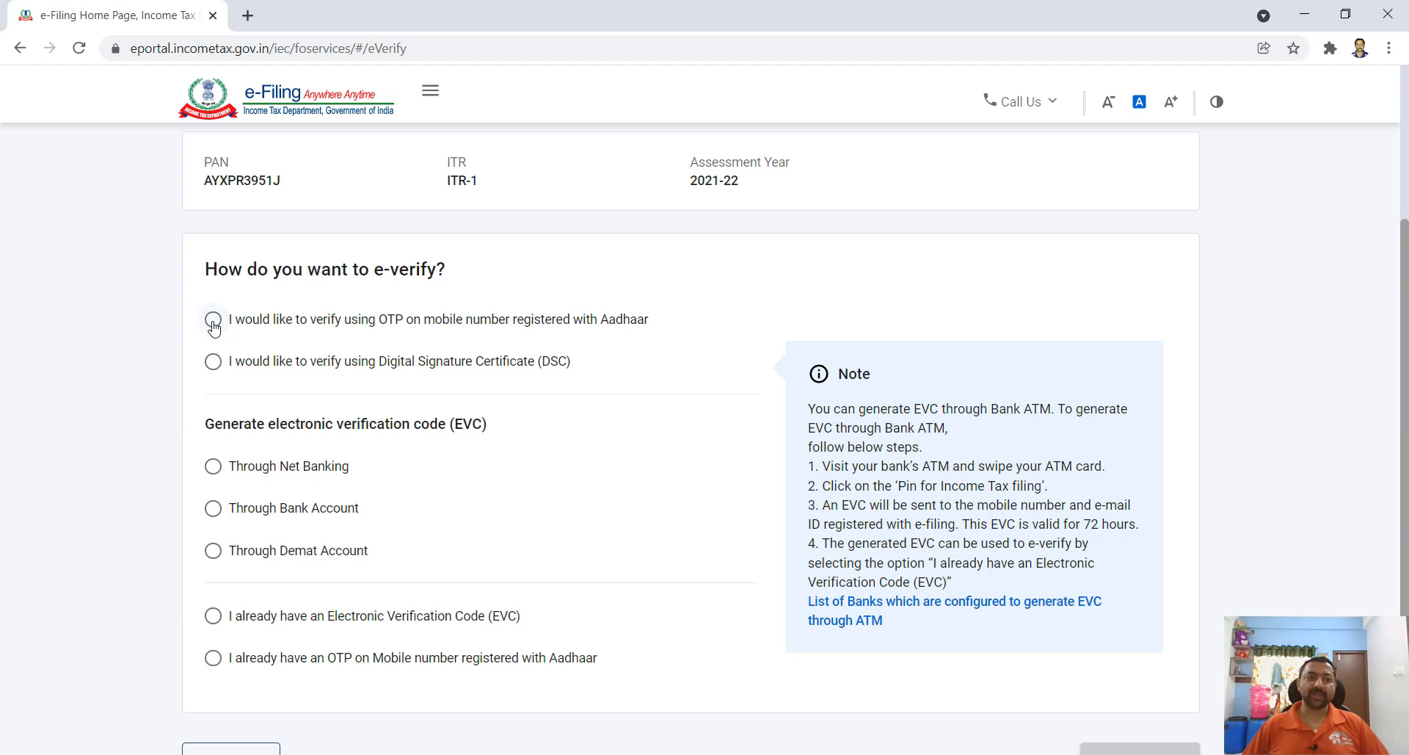
pyautogui.click(213, 320)
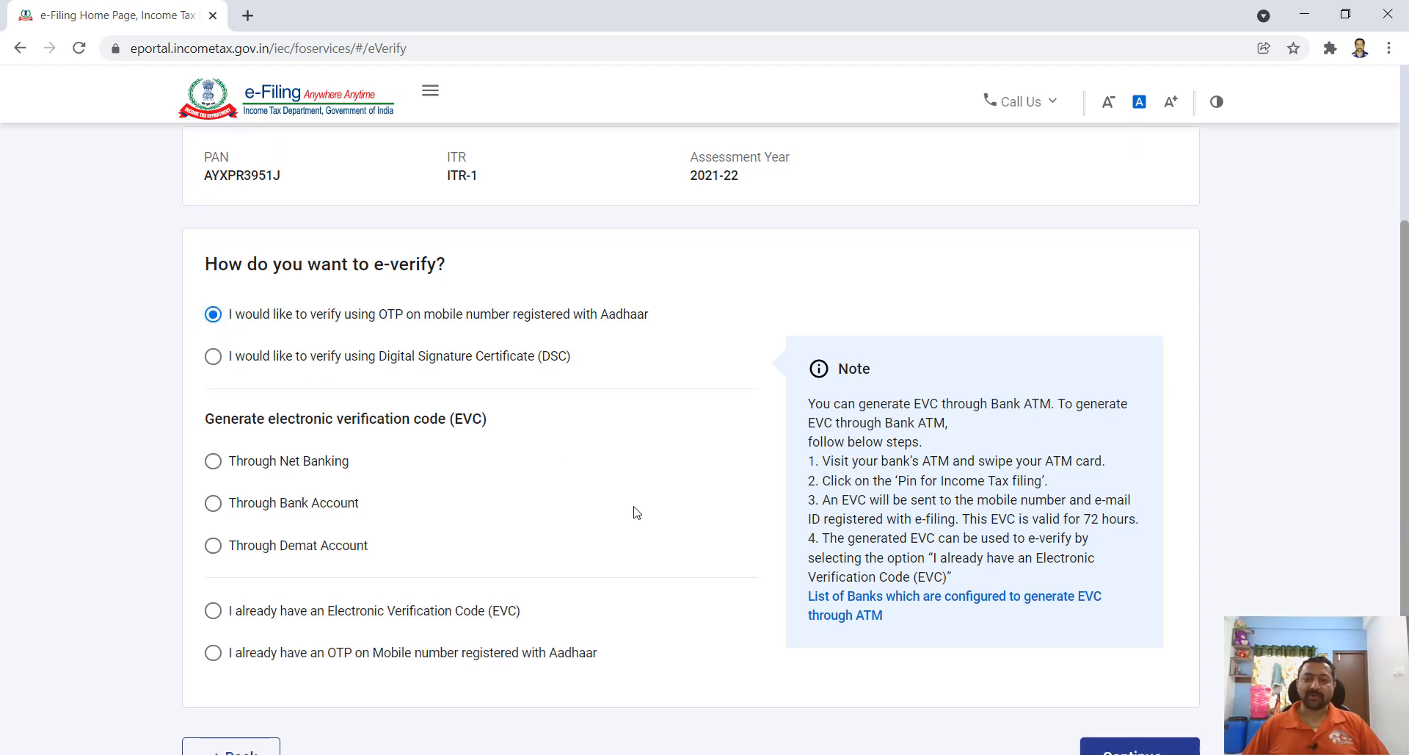
pyautogui.scroll(-2, 637, 512)
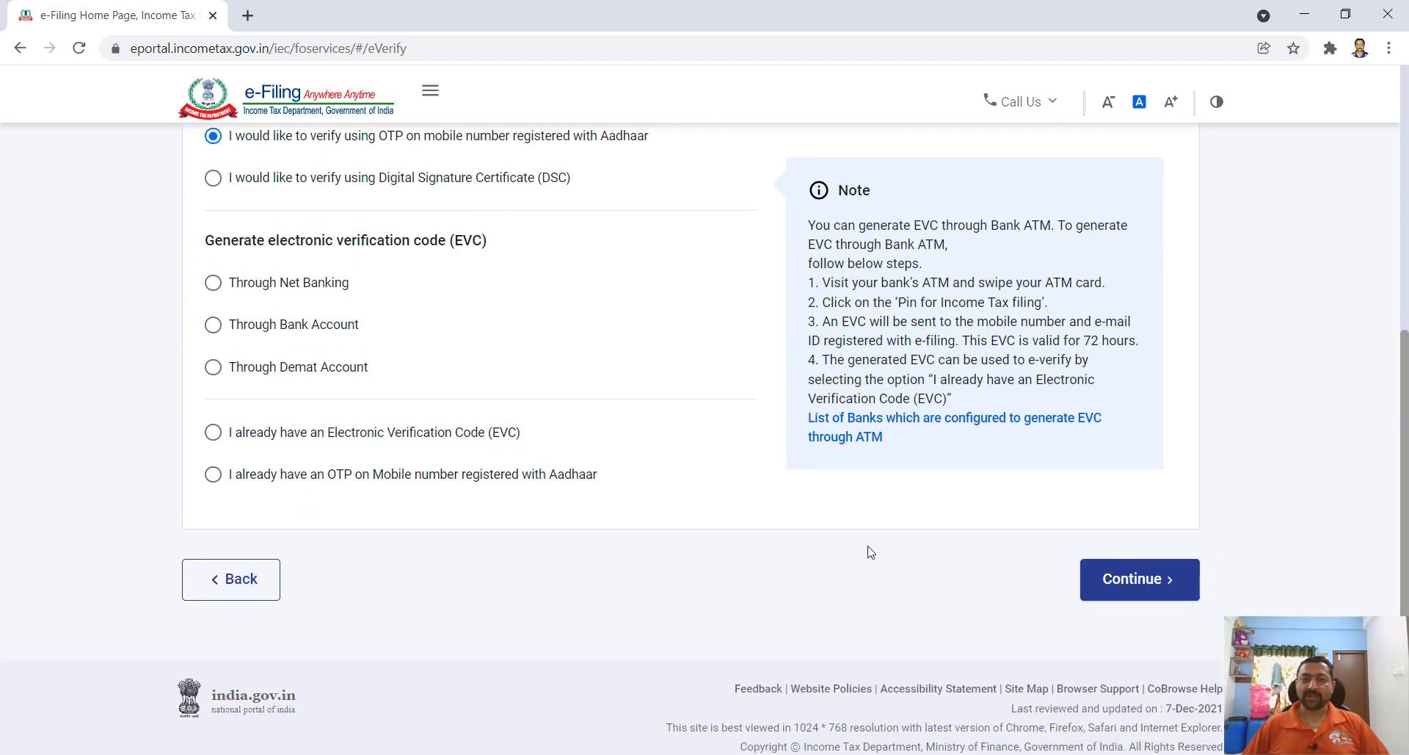
pyautogui.click(1141, 588)
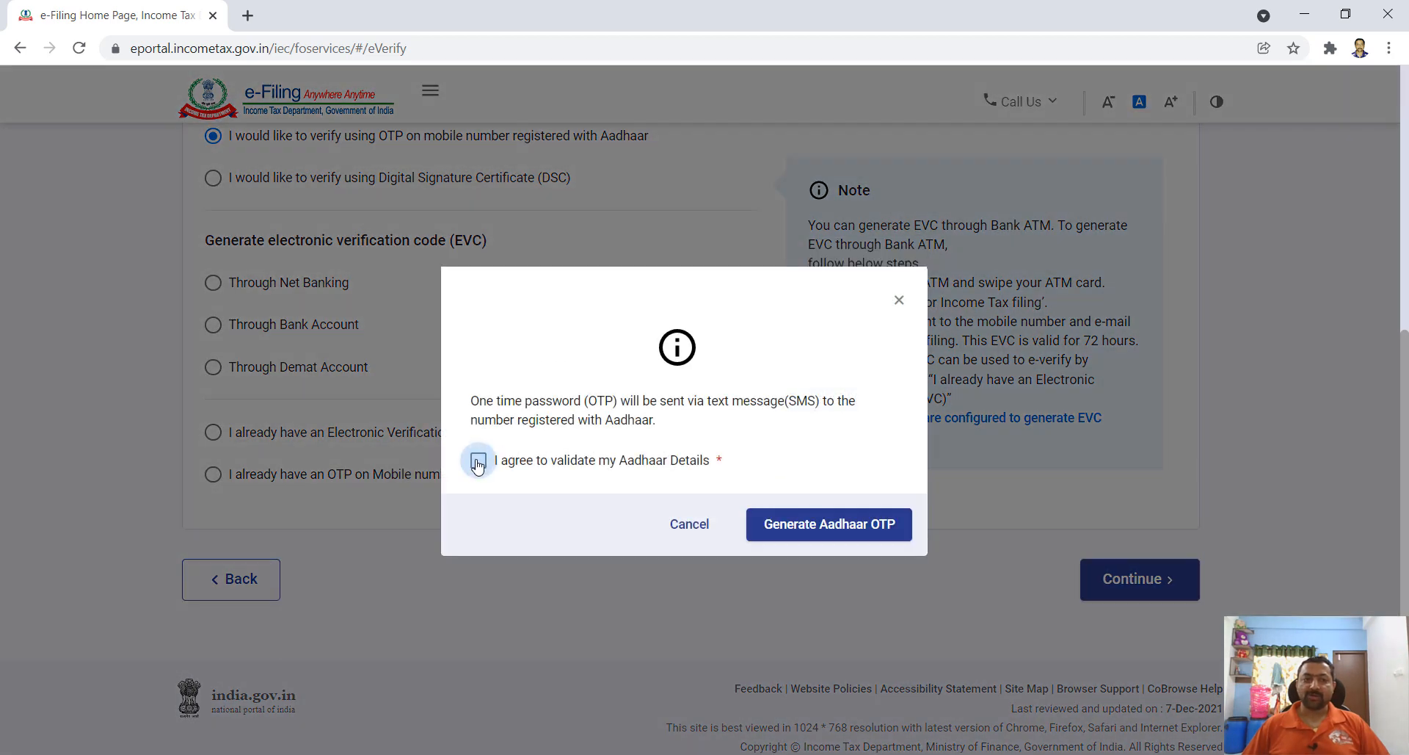
# - Accept the Aadhaar agreement, generate the Aadhaar OTP, paste the received code and validate it
pyautogui.click(477, 461)
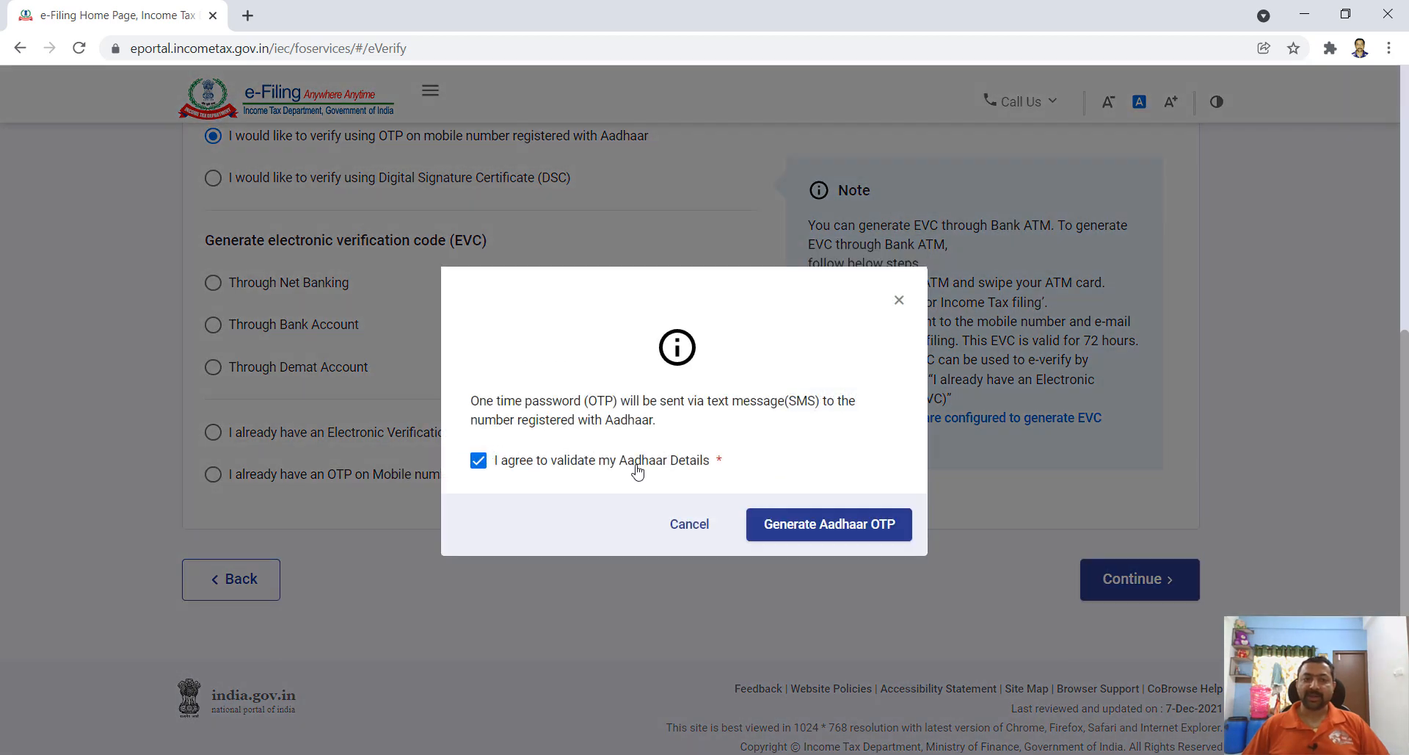
pyautogui.click(842, 530)
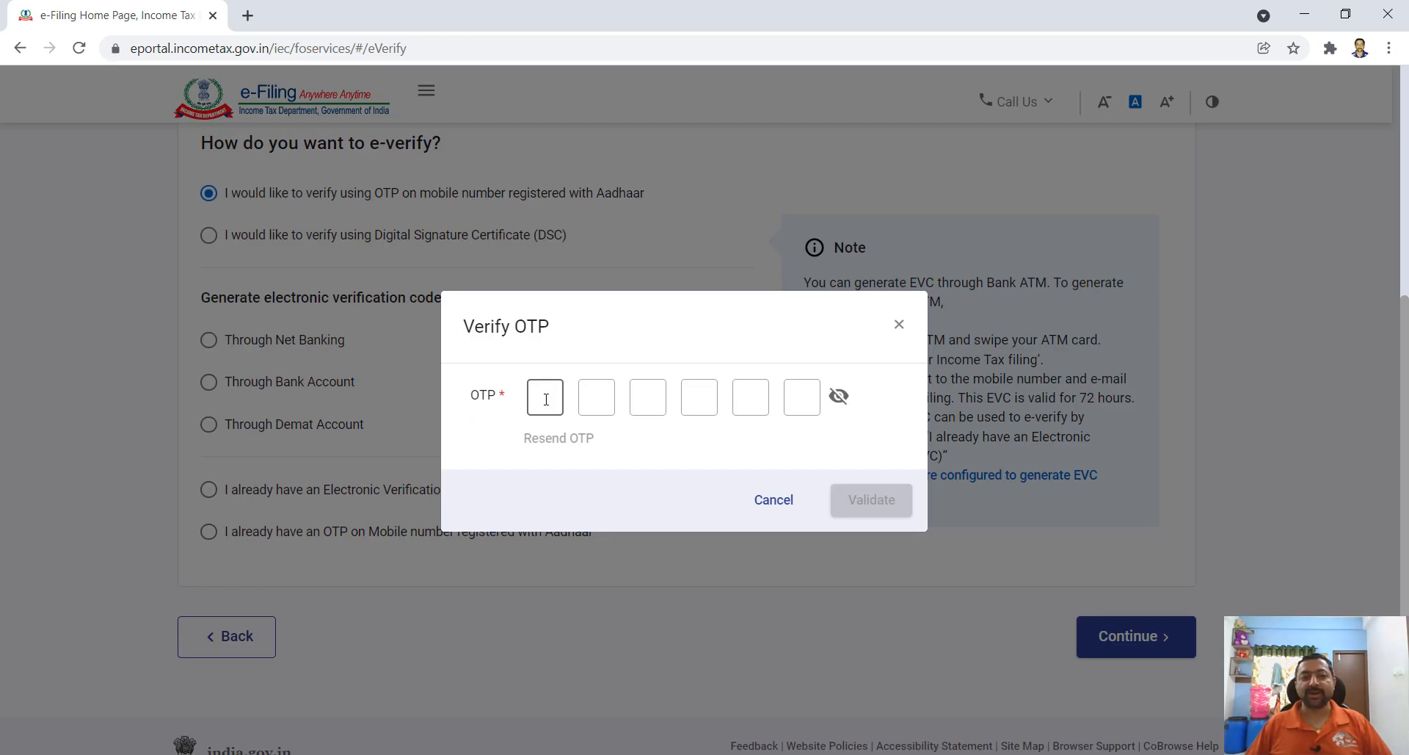
pyautogui.hotkey('ctrl', 'v')
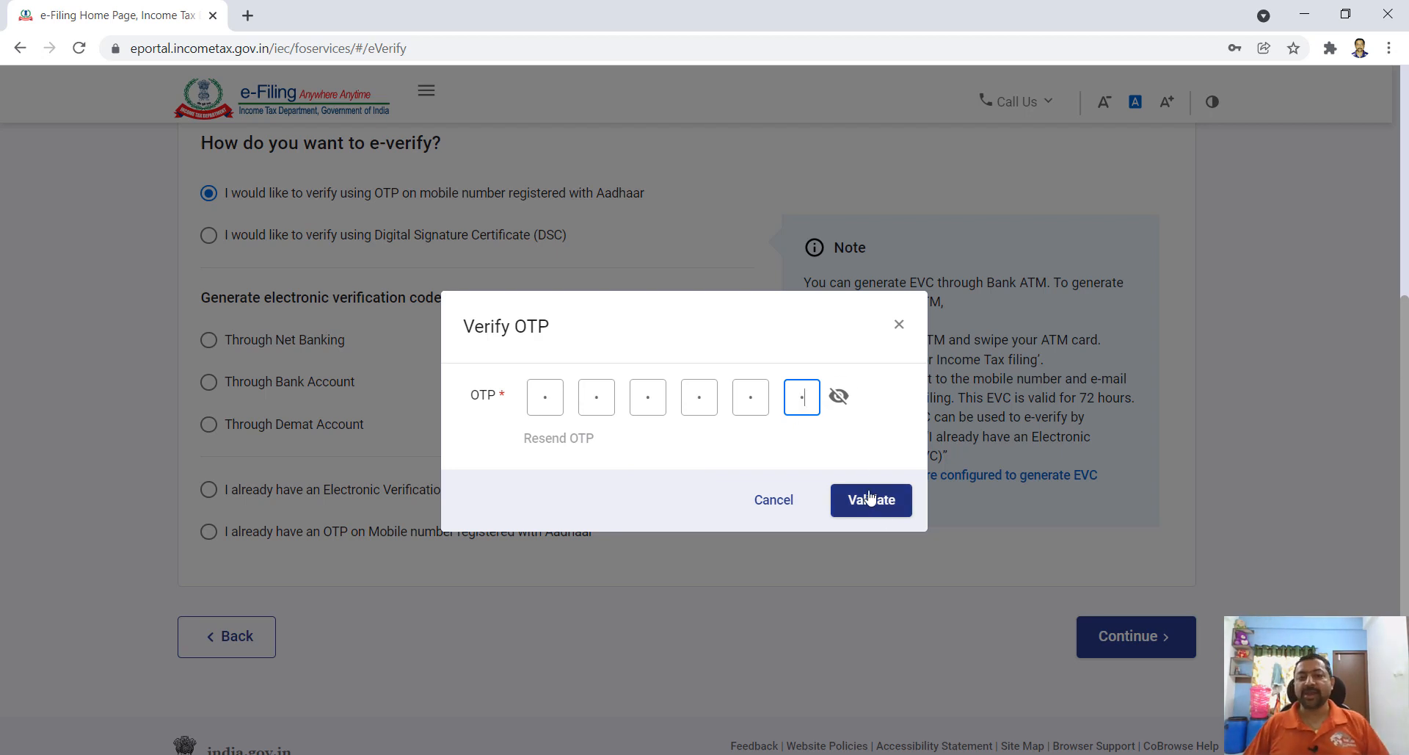
pyautogui.click(871, 502)
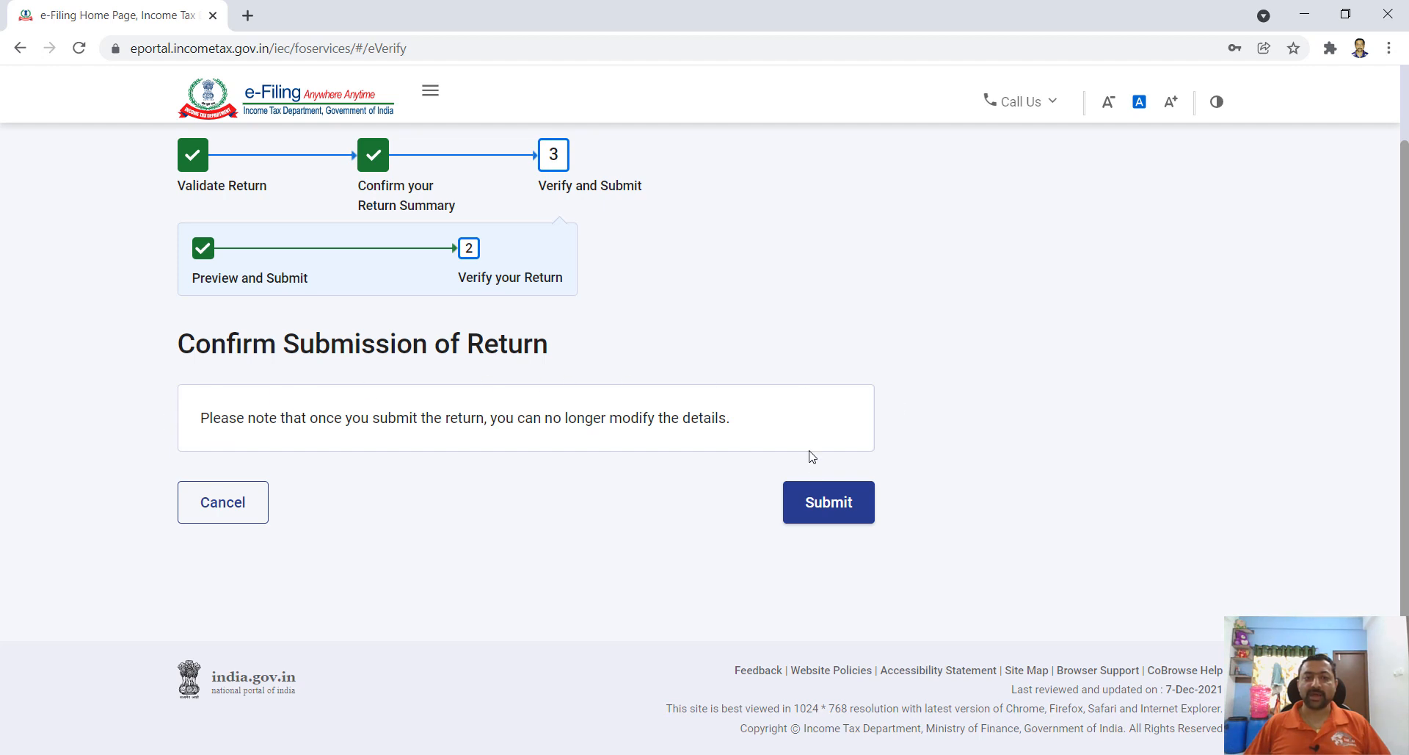
# - Submit the return for filing, download the acknowledgement form, and show the PDF in its folder
pyautogui.click(825, 509)
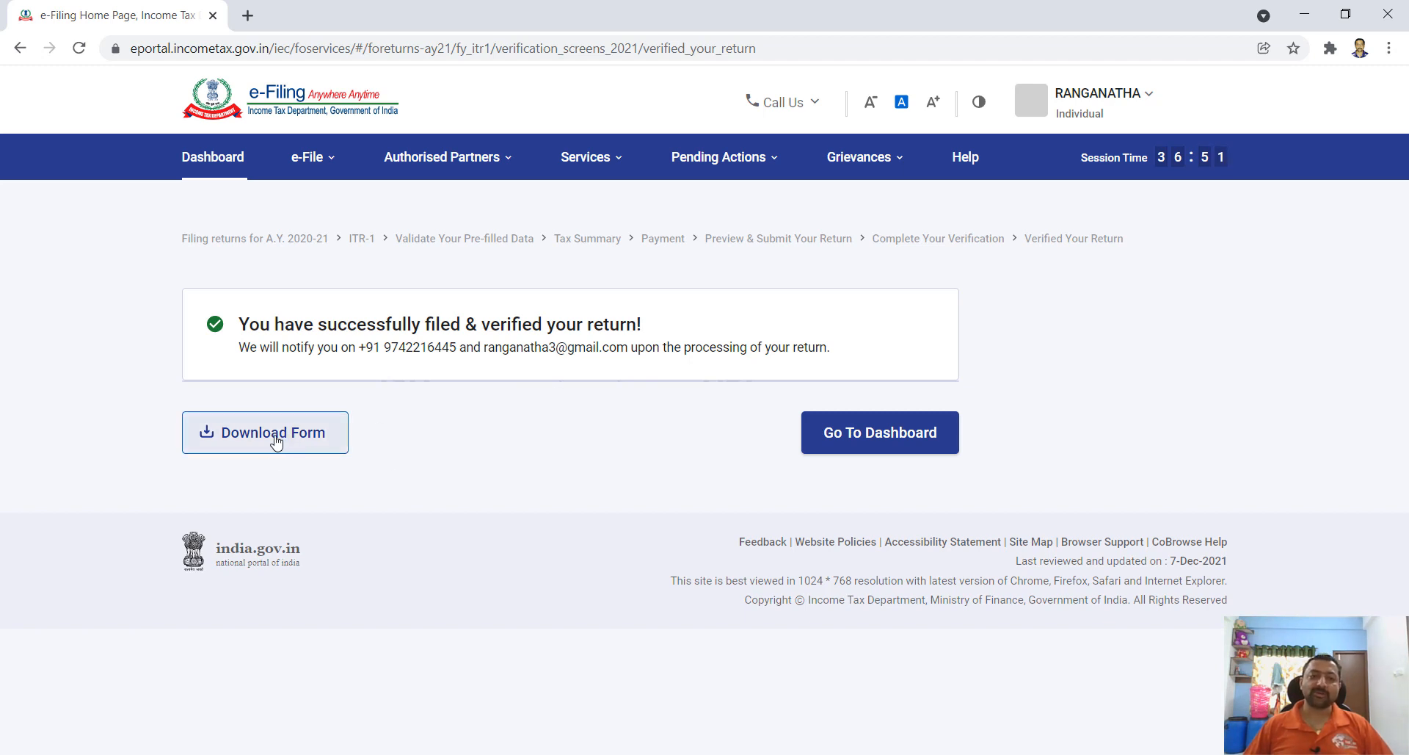
pyautogui.click(276, 442)
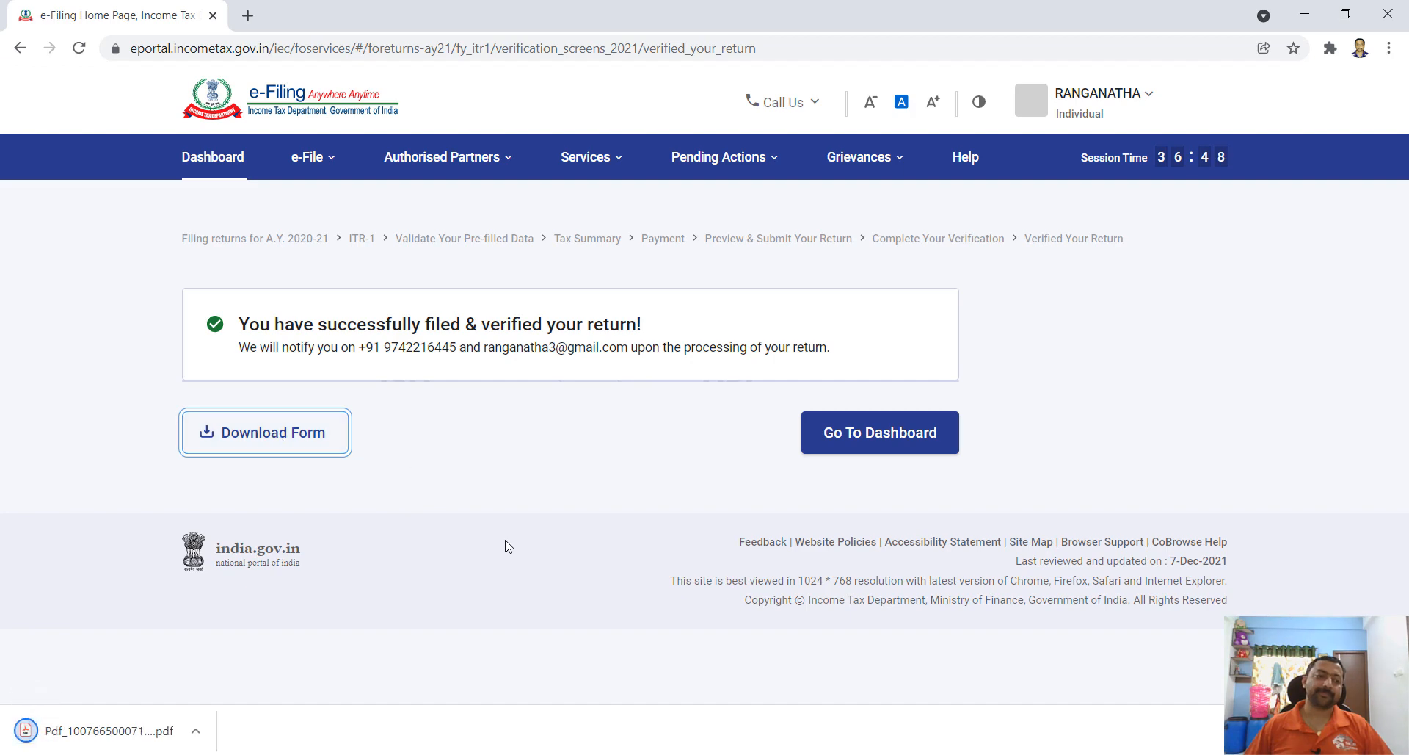
pyautogui.rightClick(99, 734)
pyautogui.click(184, 688)
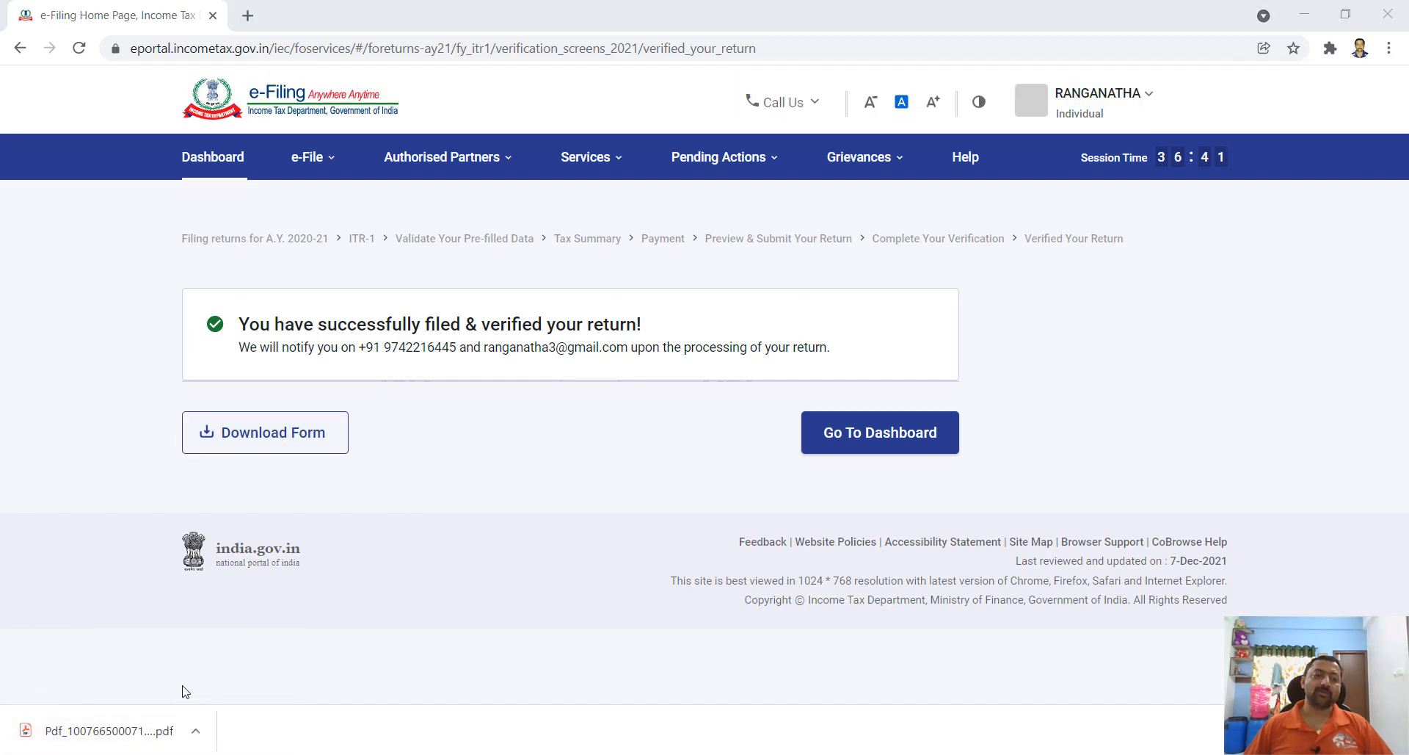
# - Read through the acknowledgement PDF in Acrobat Reader, then go back to the portal Dashboard
pyautogui.press('Return')
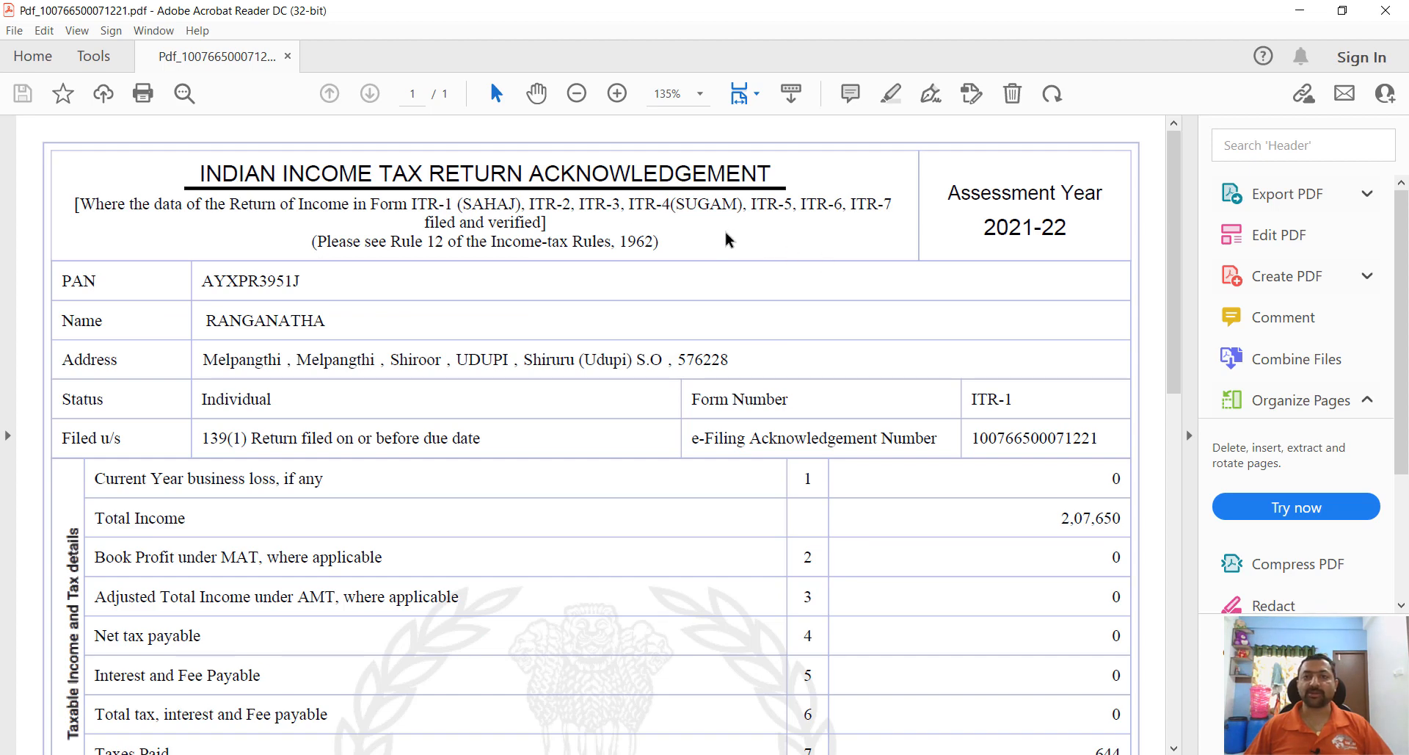
pyautogui.moveTo(1071, 227); pyautogui.dragTo(964, 250)
pyautogui.scroll(-3, 849, 371)
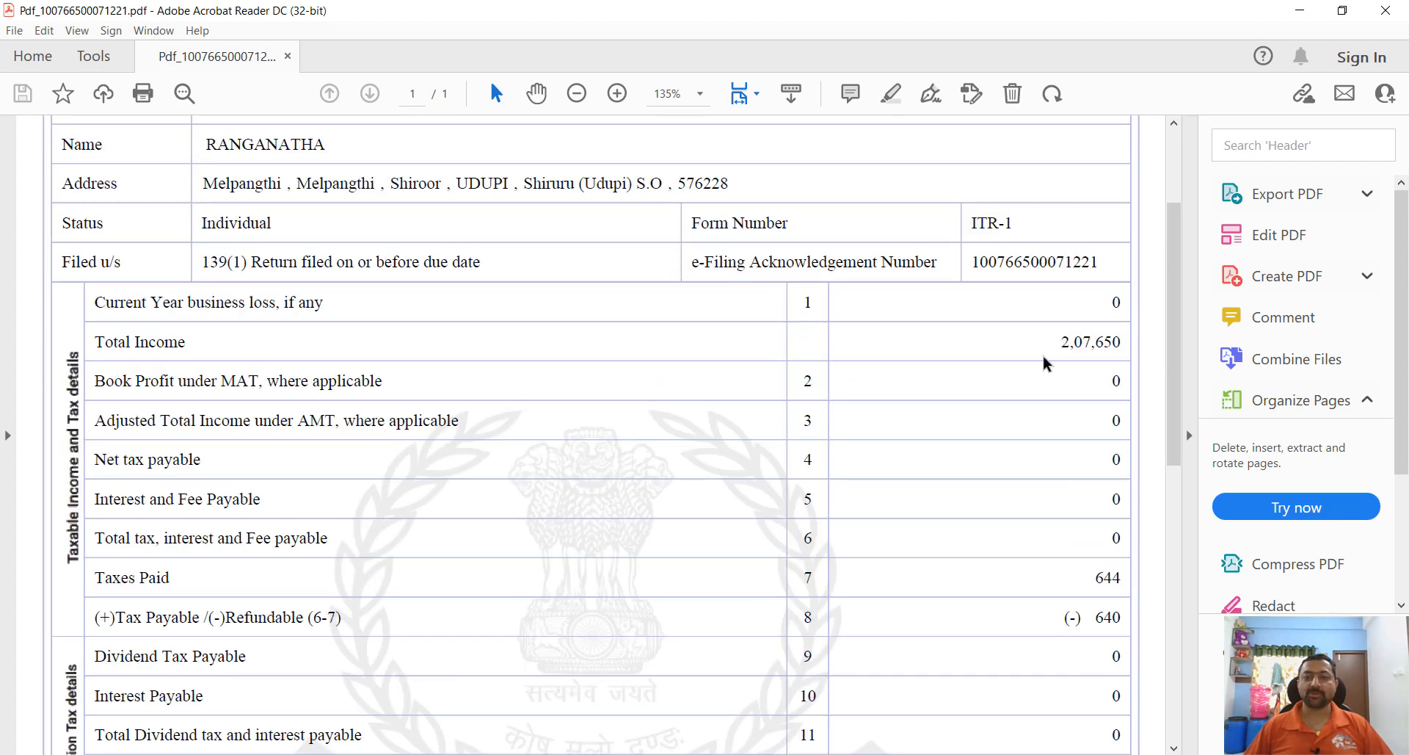
pyautogui.scroll(-1, 1069, 377)
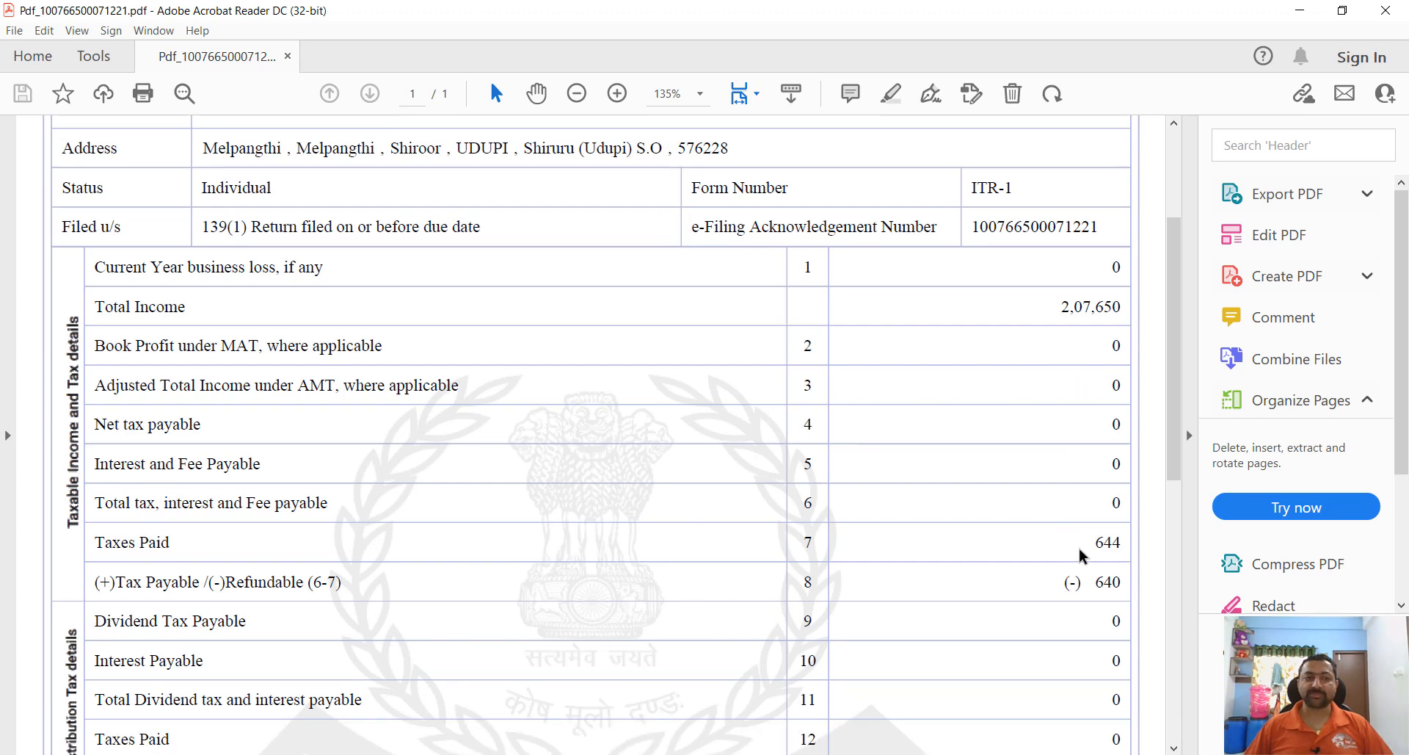
pyautogui.scroll(-4, 1079, 554)
pyautogui.scroll(-14, 1101, 554)
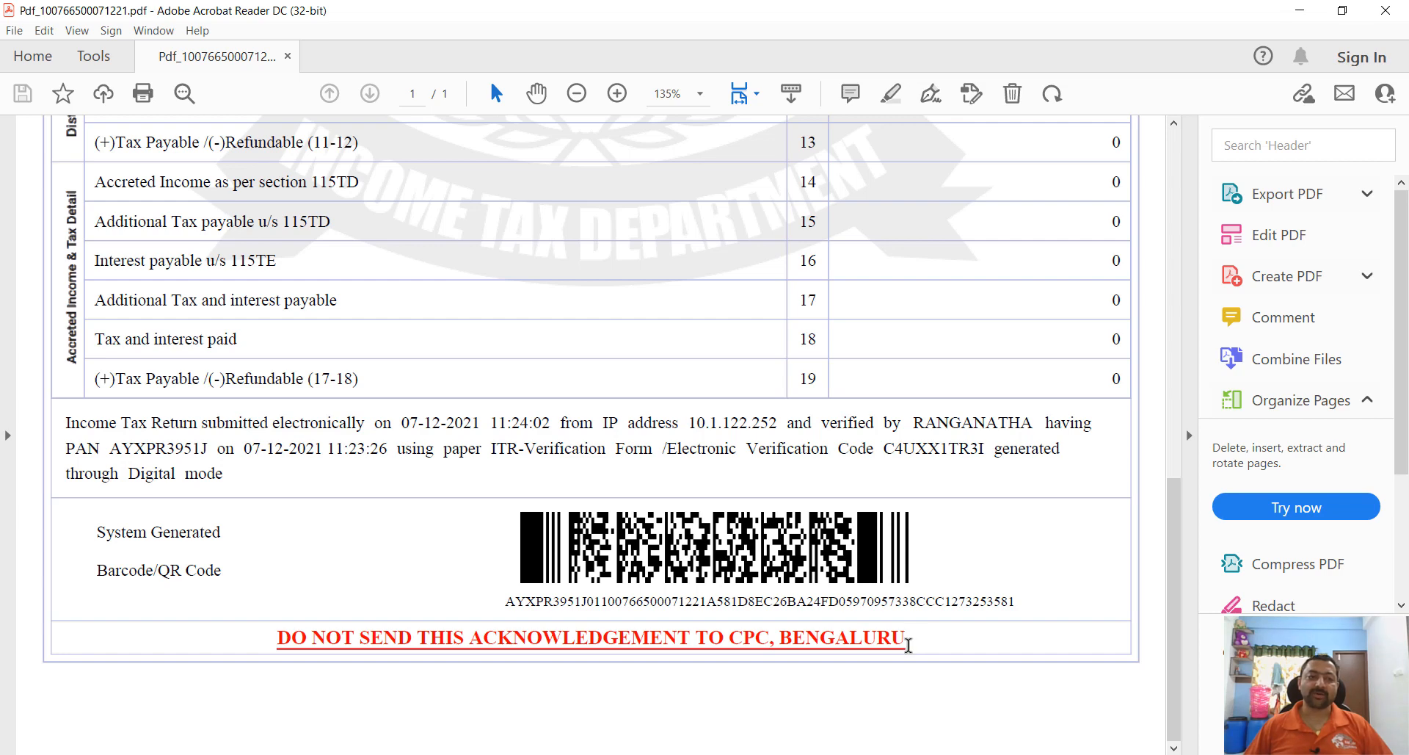
pyautogui.scroll(3, 910, 645)
pyautogui.scroll(-3, 910, 646)
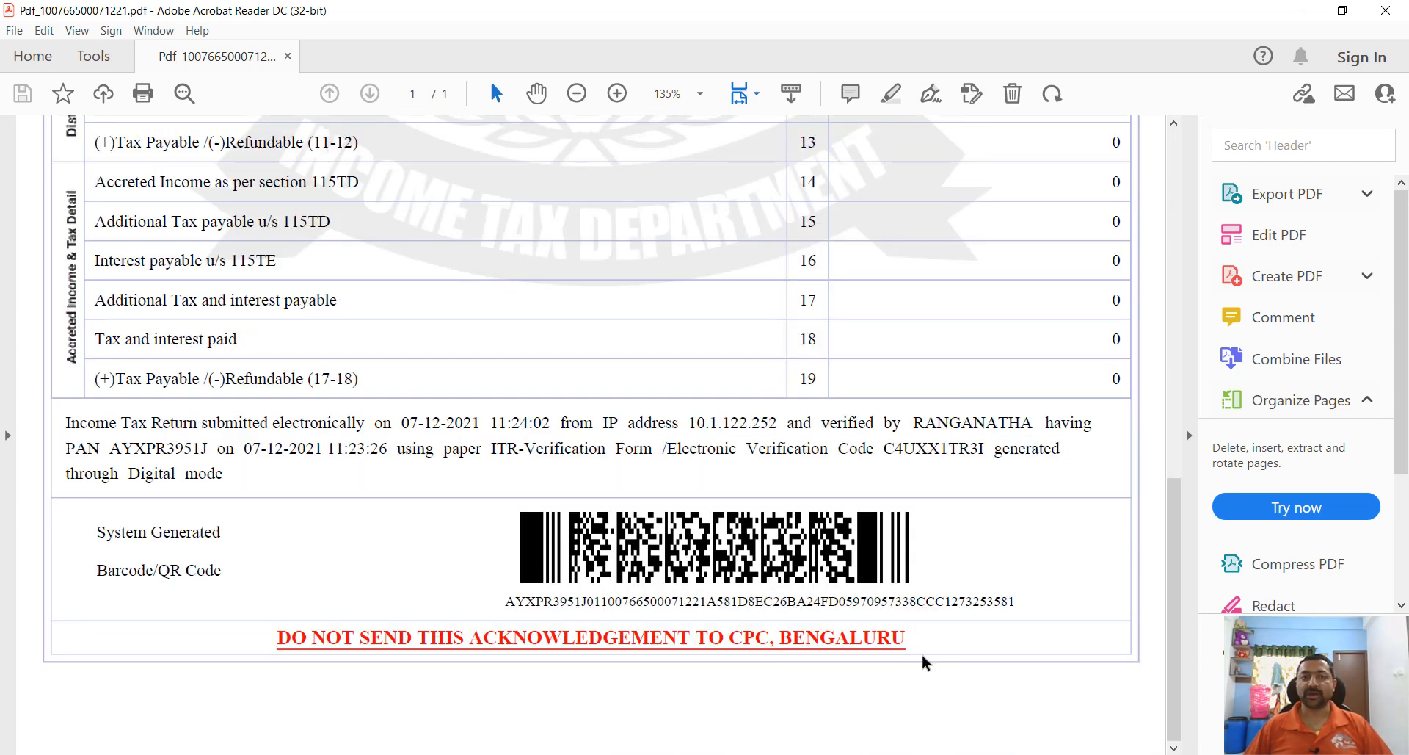
pyautogui.hotkey('alt', 'Tab')
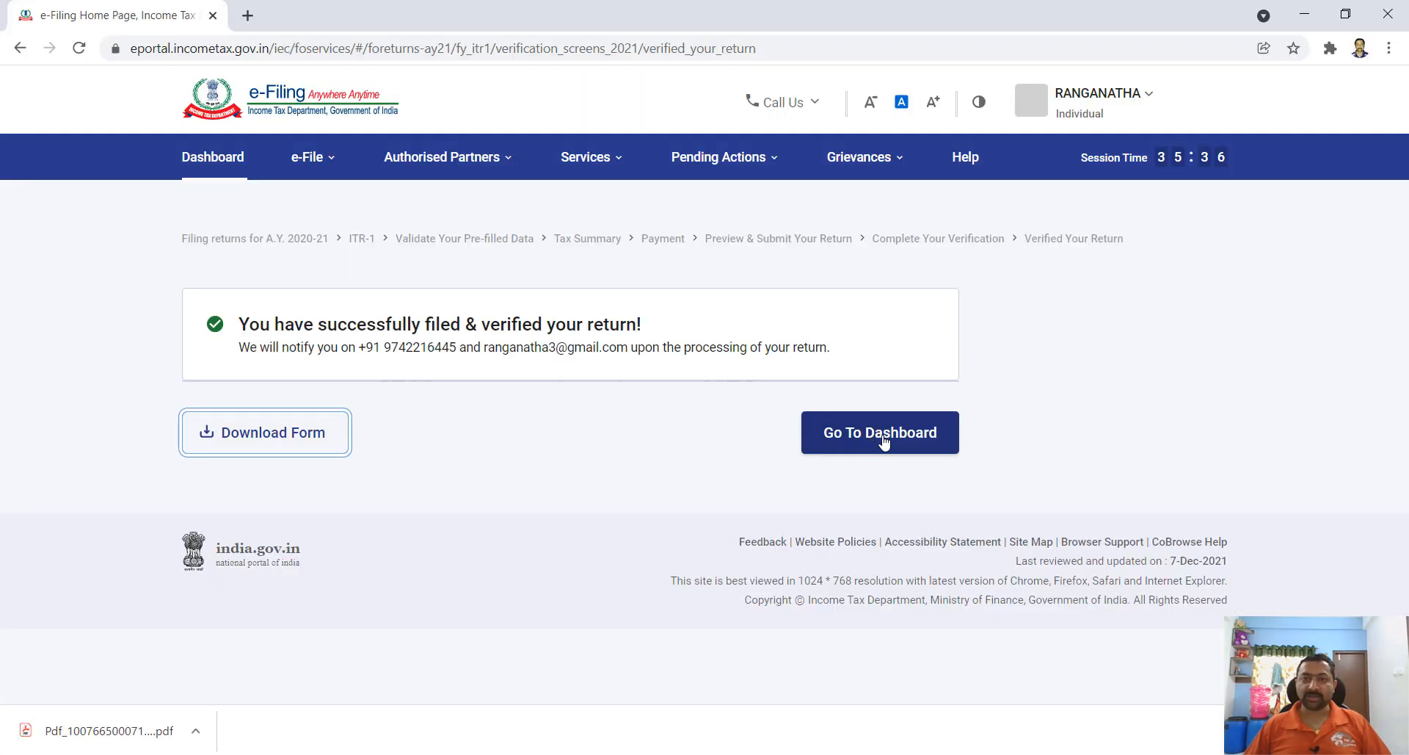
pyautogui.click(884, 440)
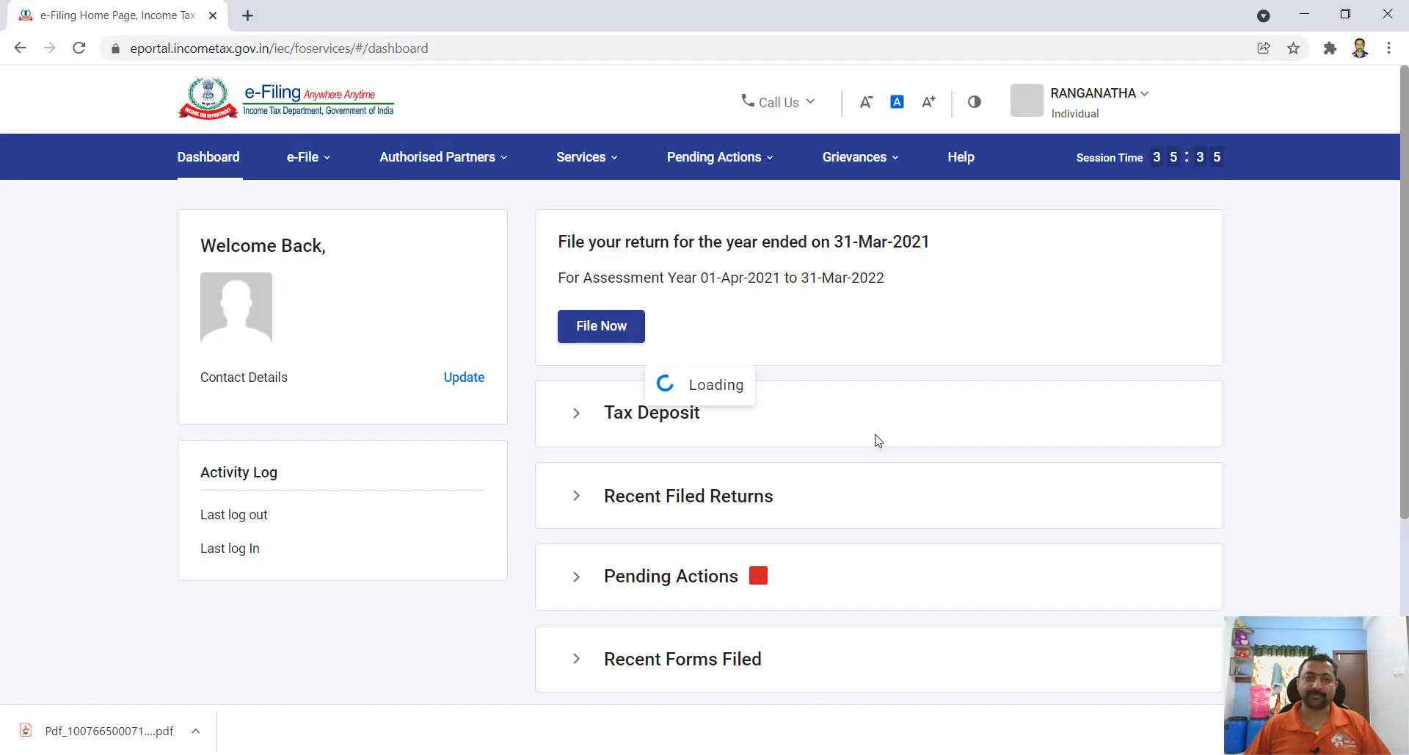